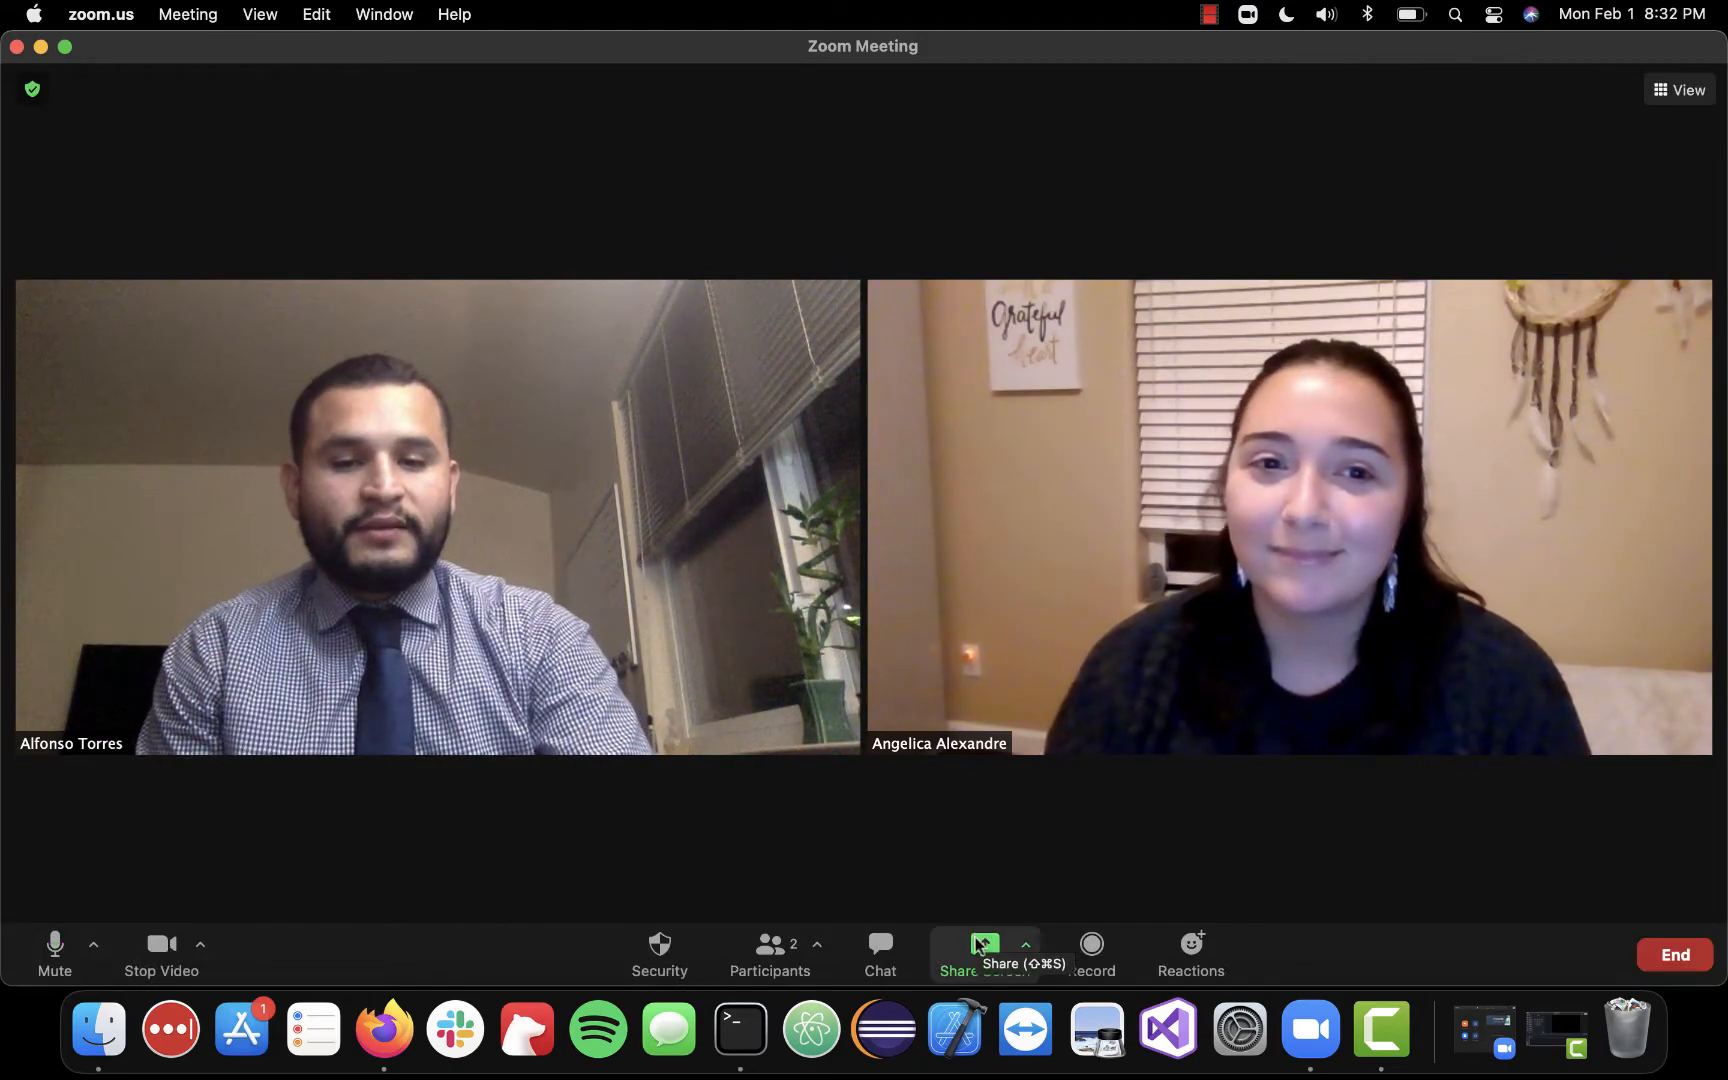
Share the two Firefox windows, Repl.it - Teams and Repl.it - Home, to the meeting
left_click(978, 946)
left_click(418, 479)
left_click(714, 482, "shift")
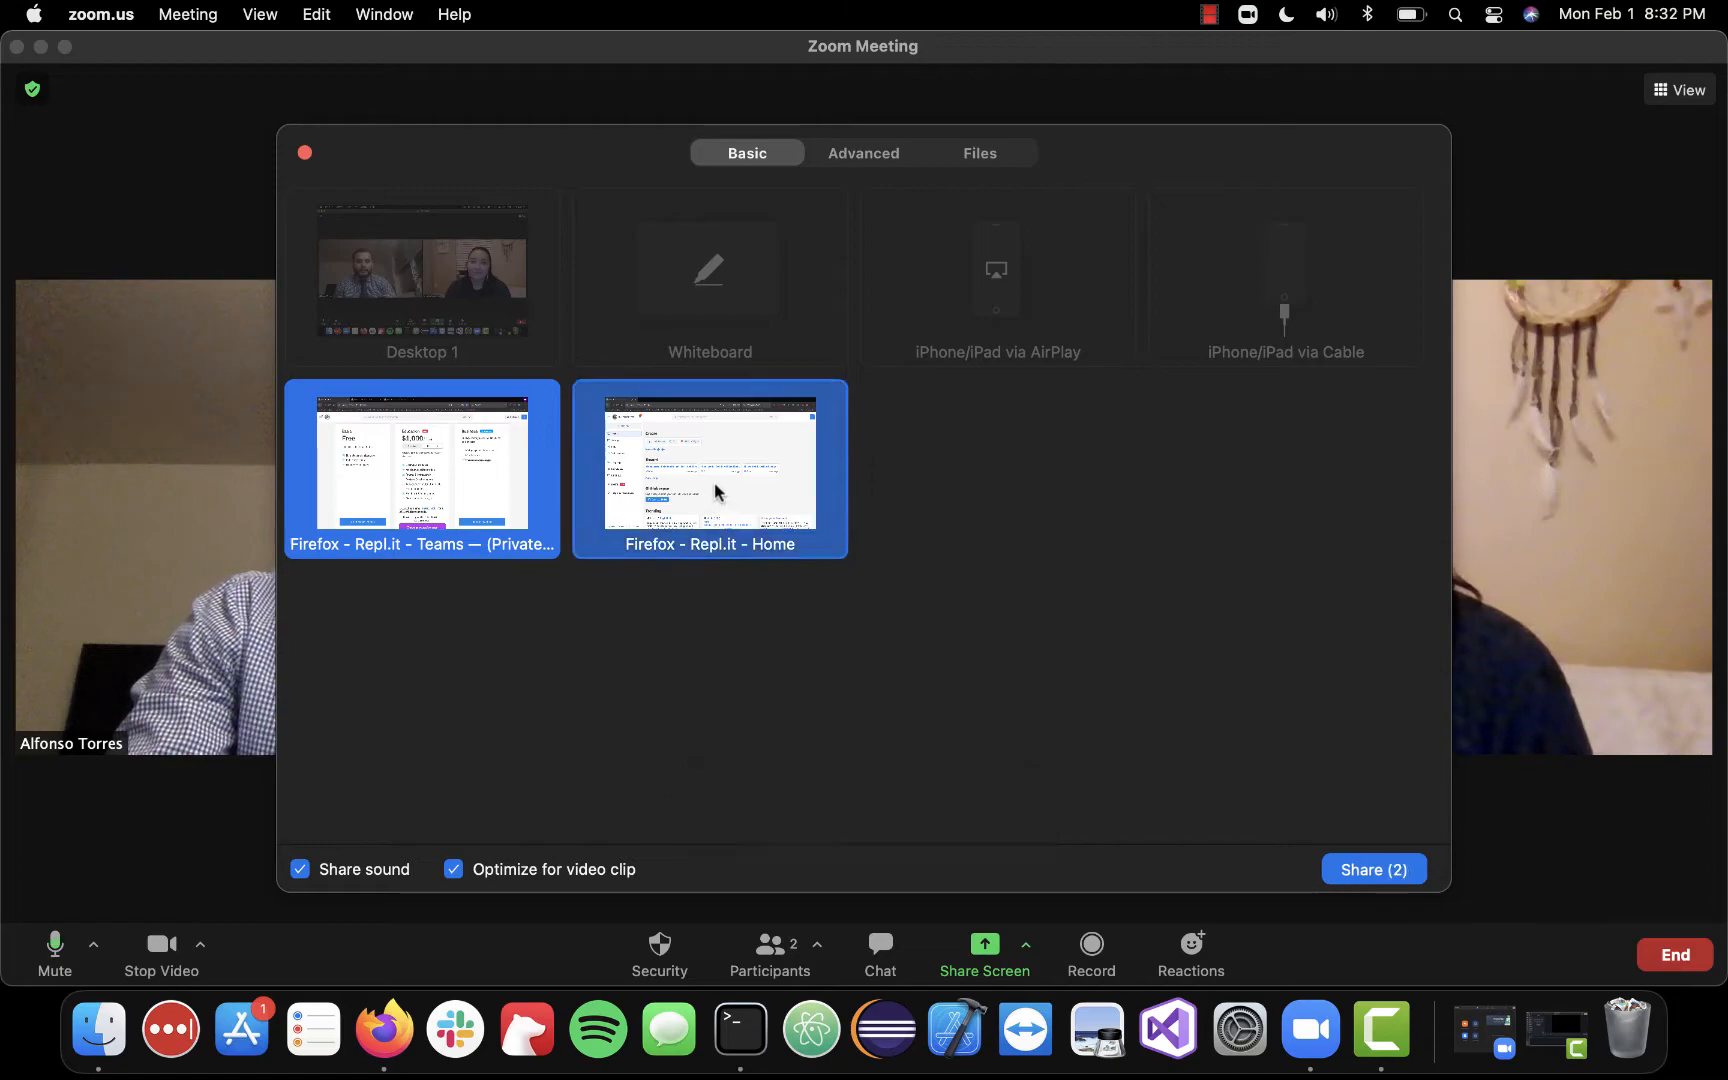
left_click(1362, 870)
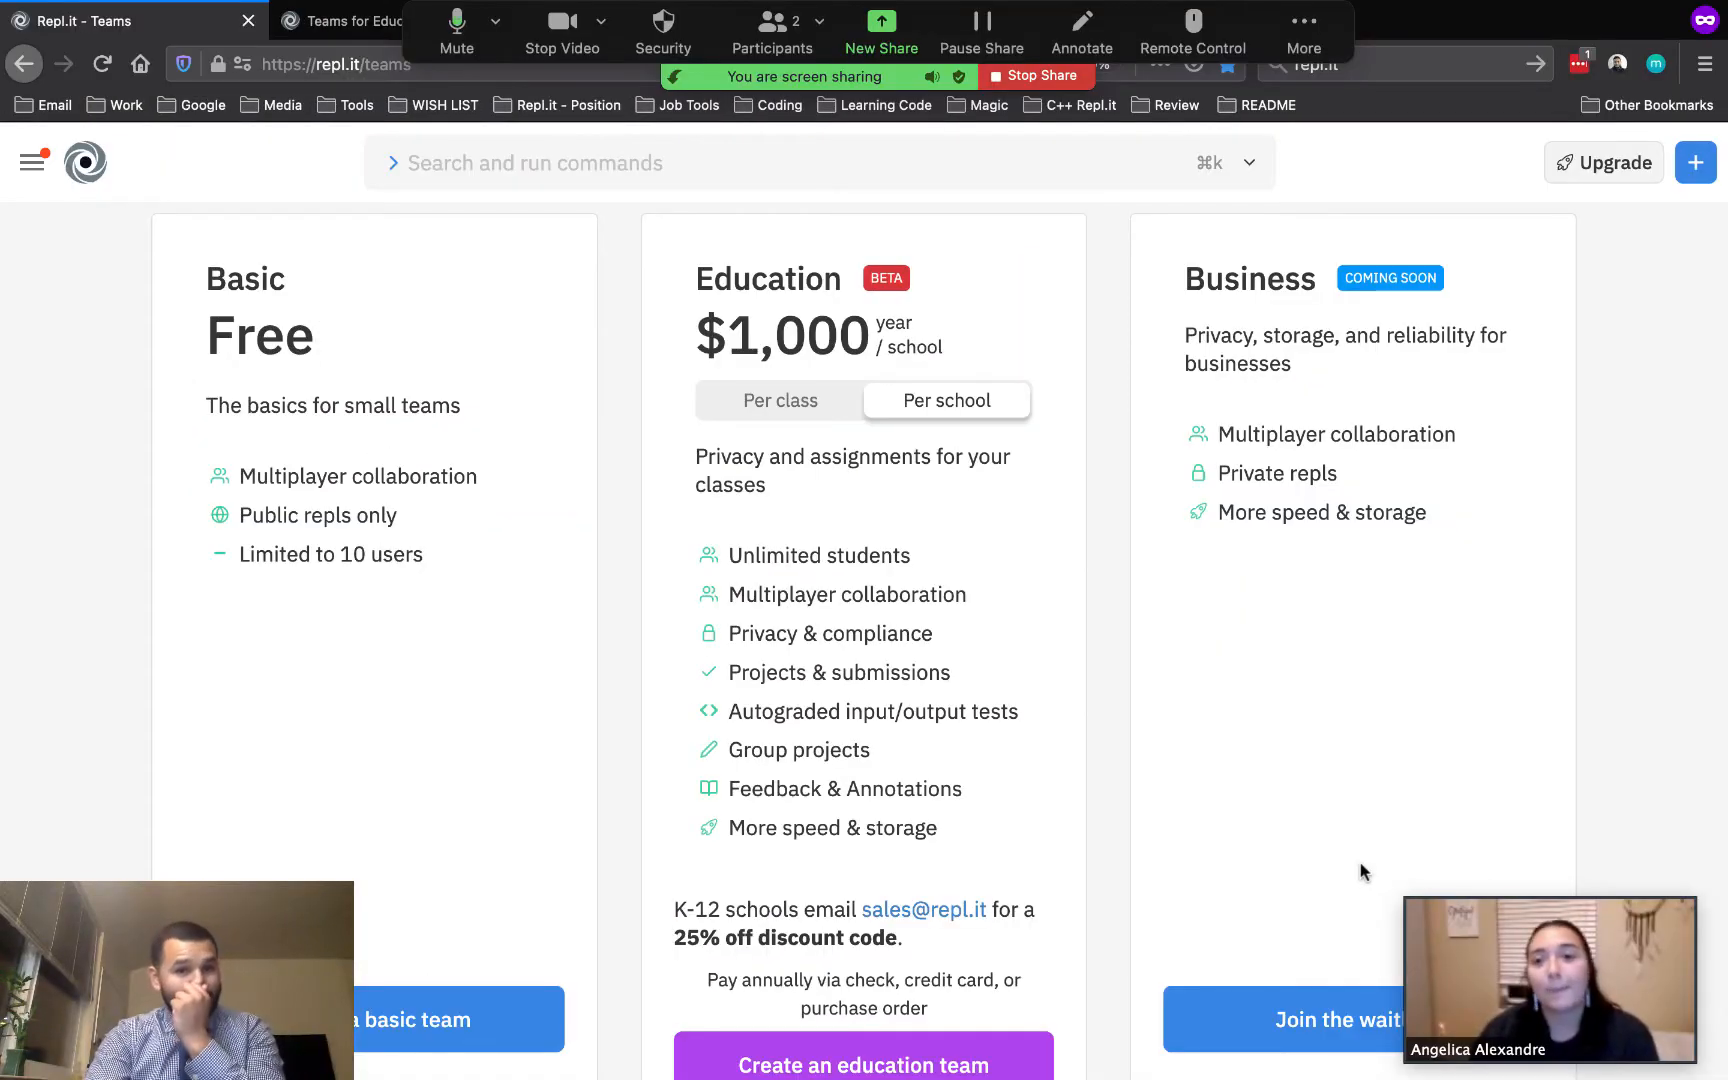
Compare the Education plan prices per class and per school, paying monthly and annually
scroll(1102, 699, "up", 3)
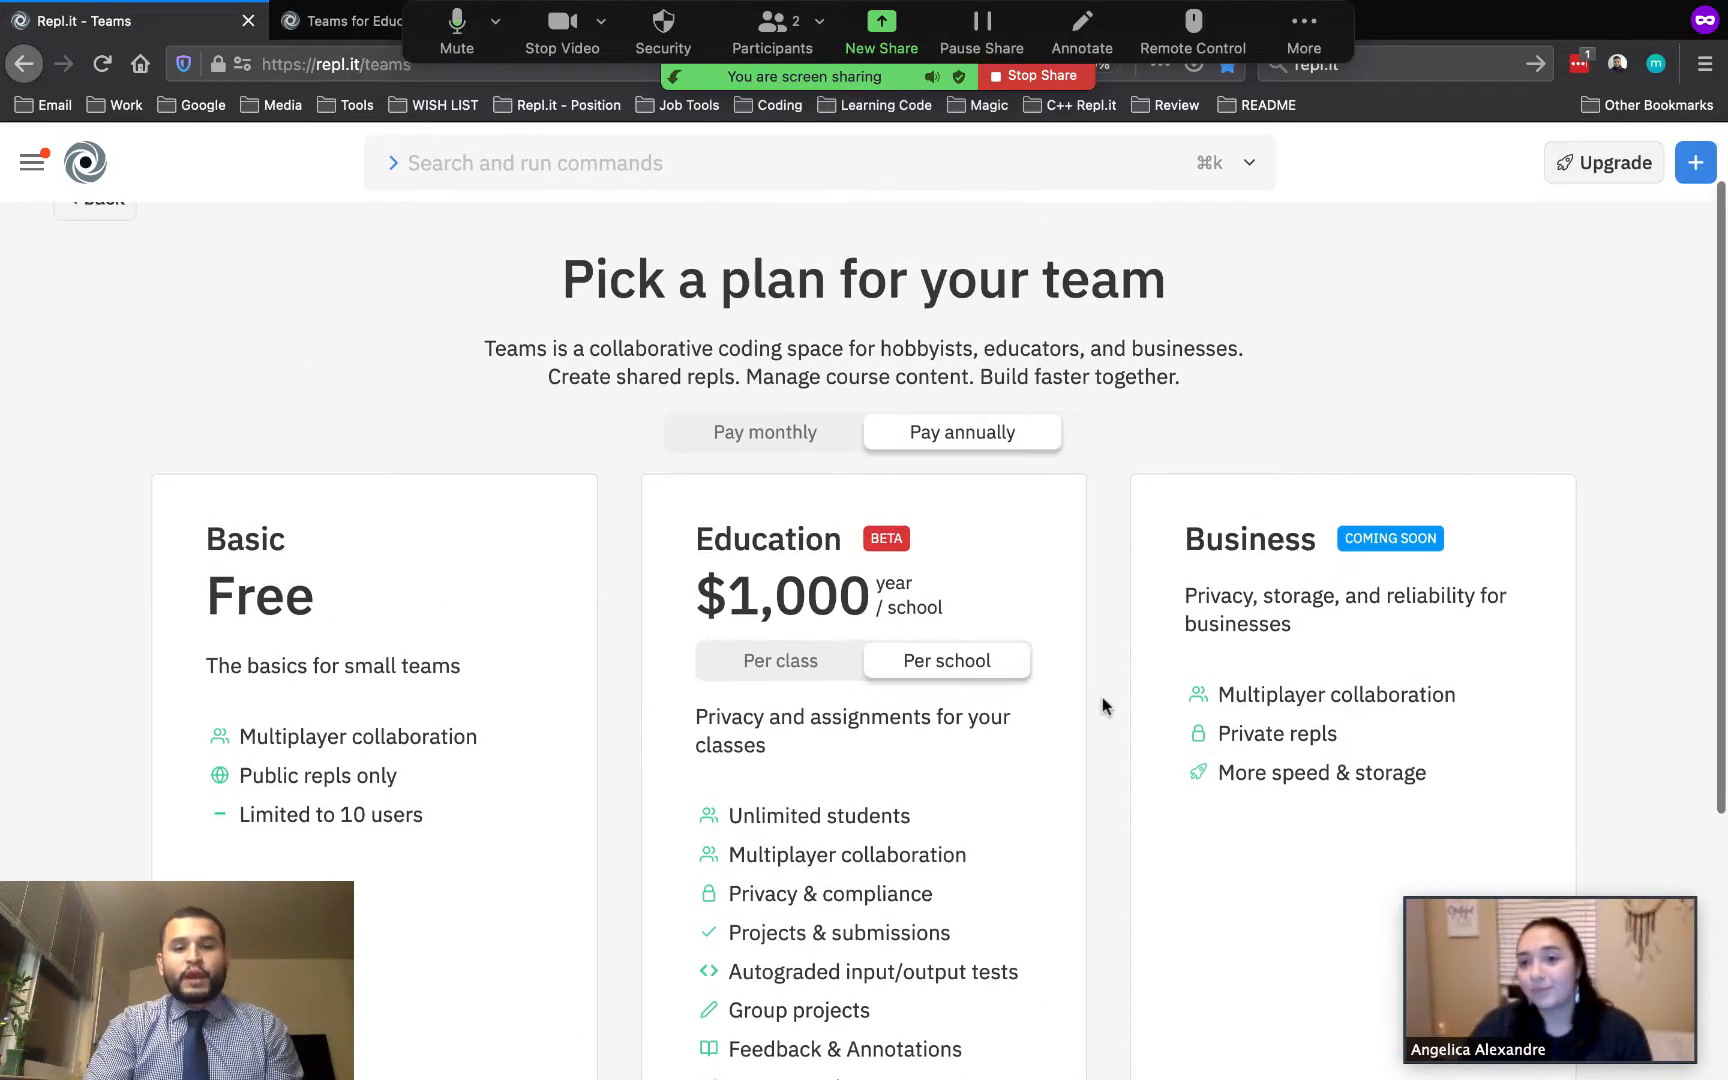
scroll(1102, 698, "down", 3)
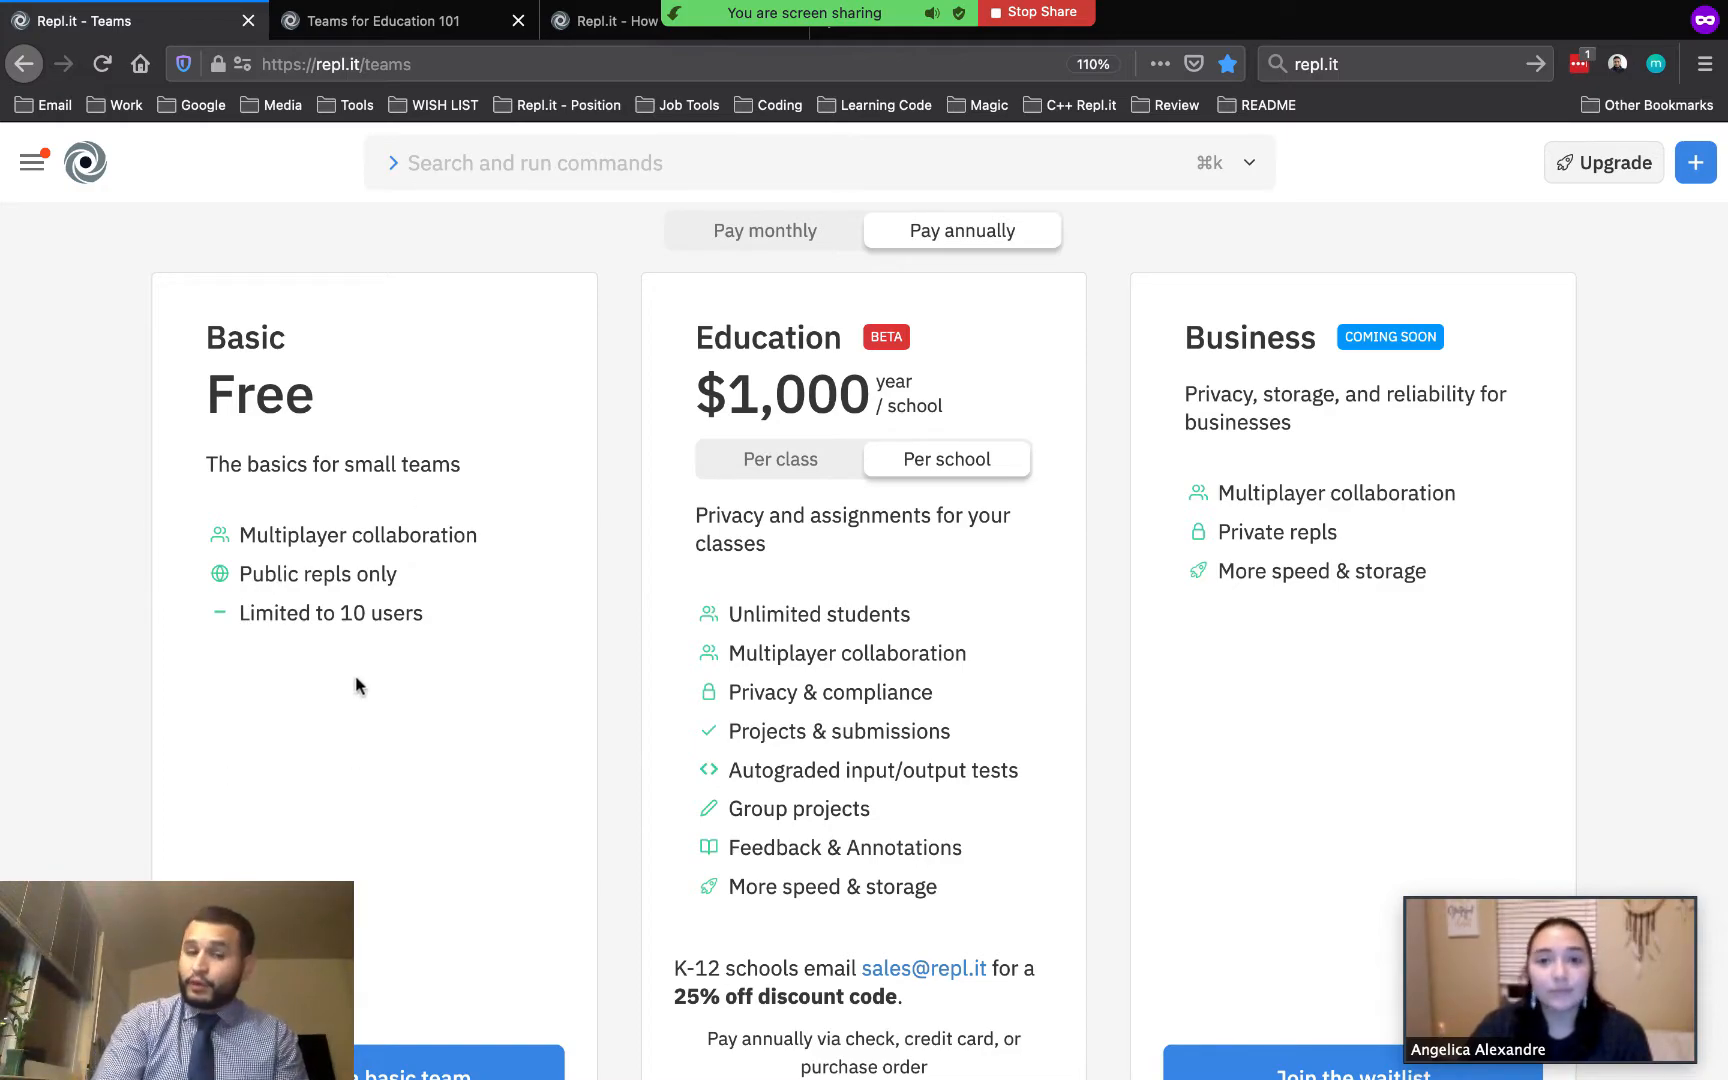
left_click(727, 462)
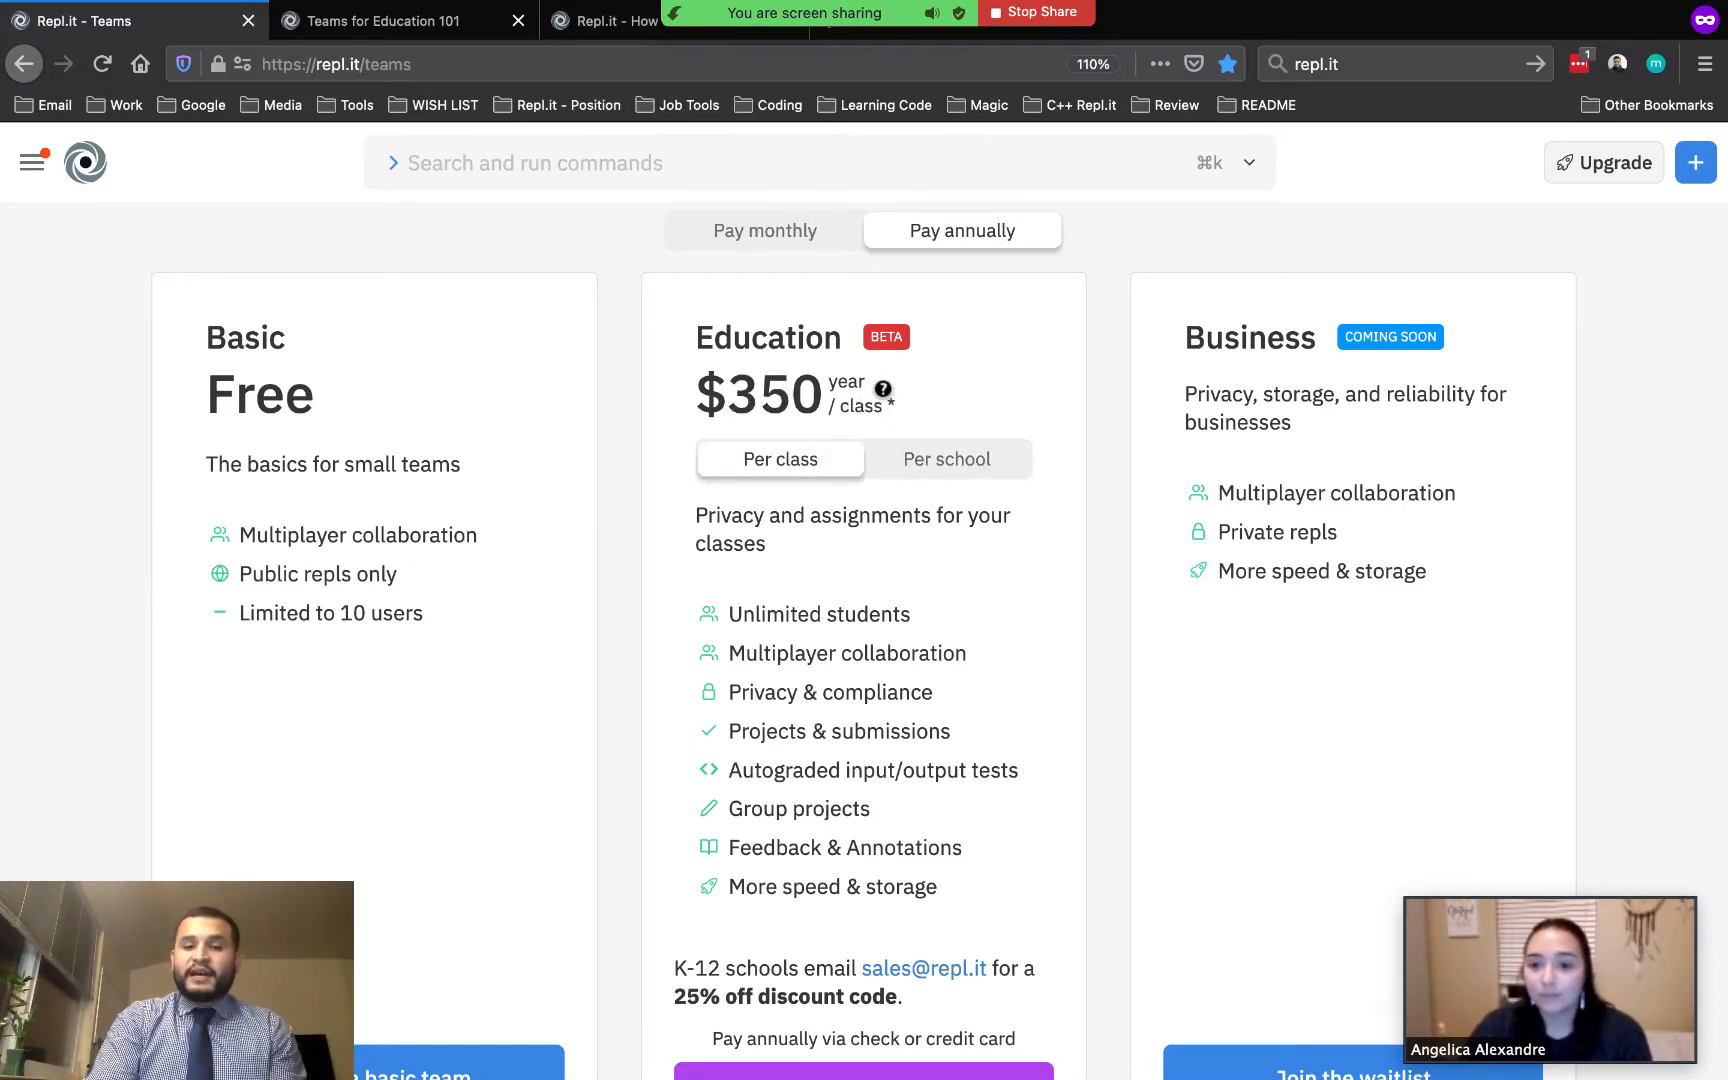
left_click(814, 245)
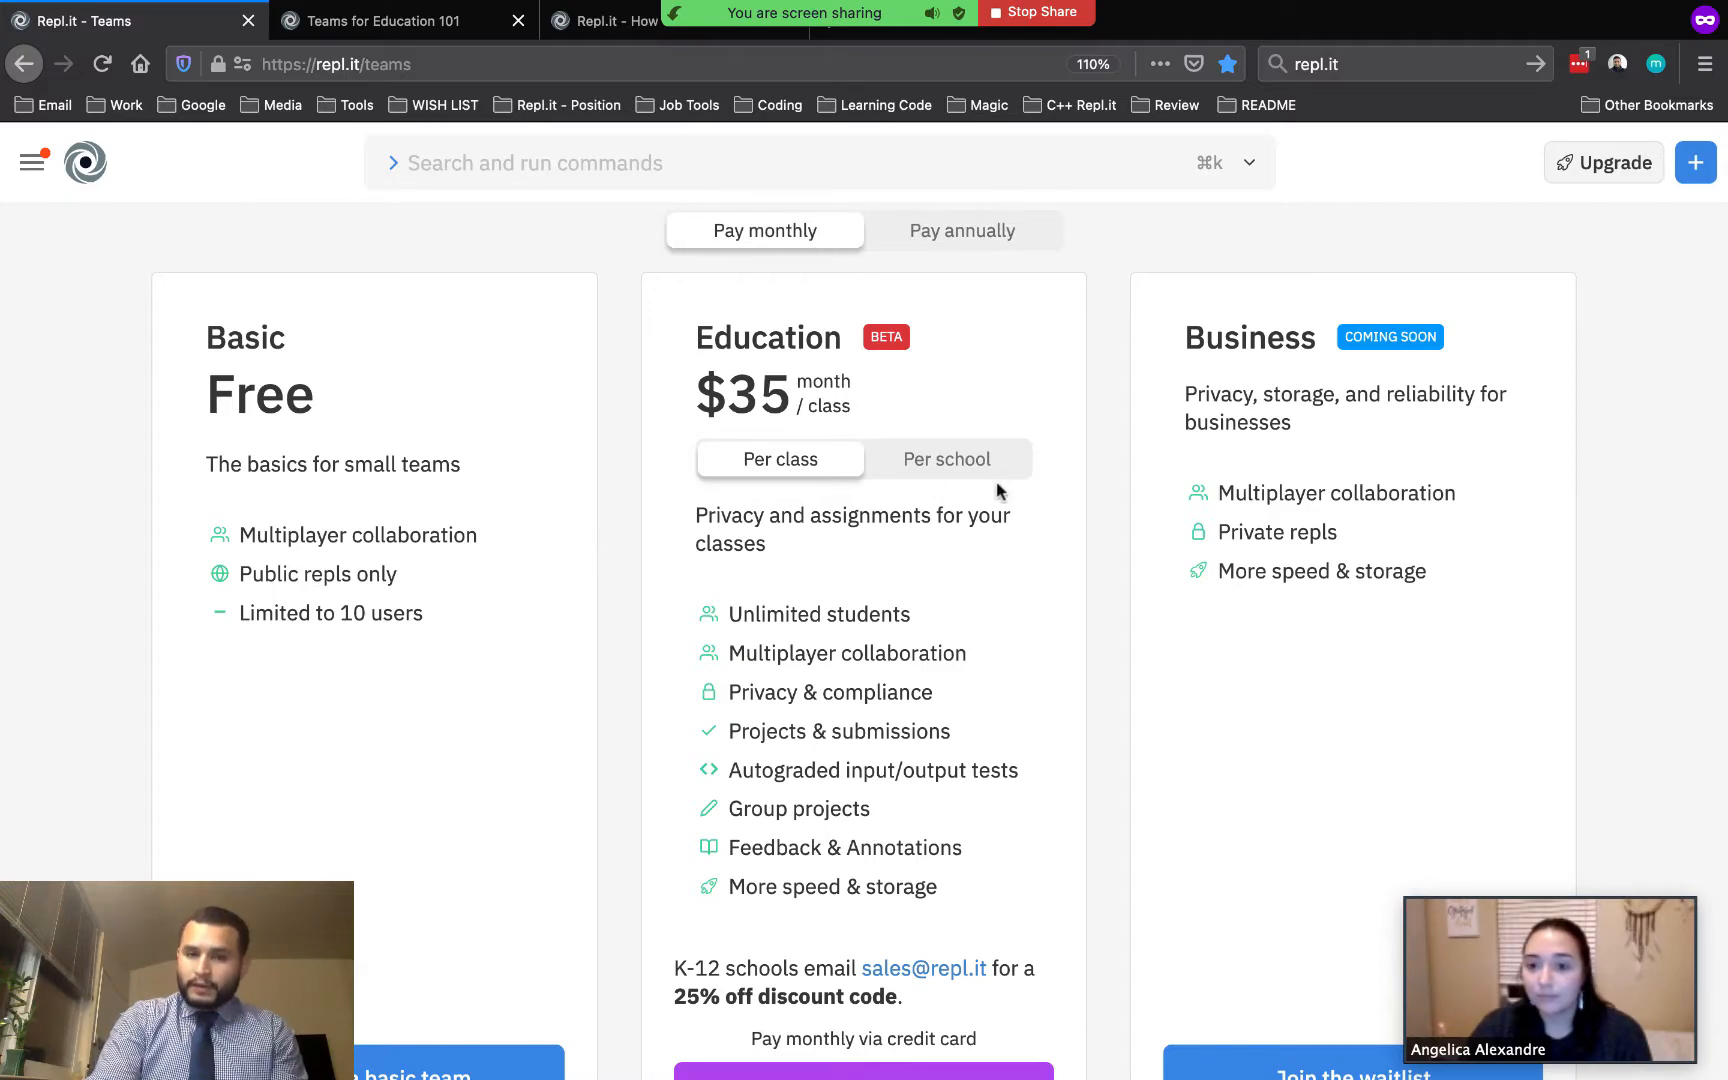
left_click(955, 462)
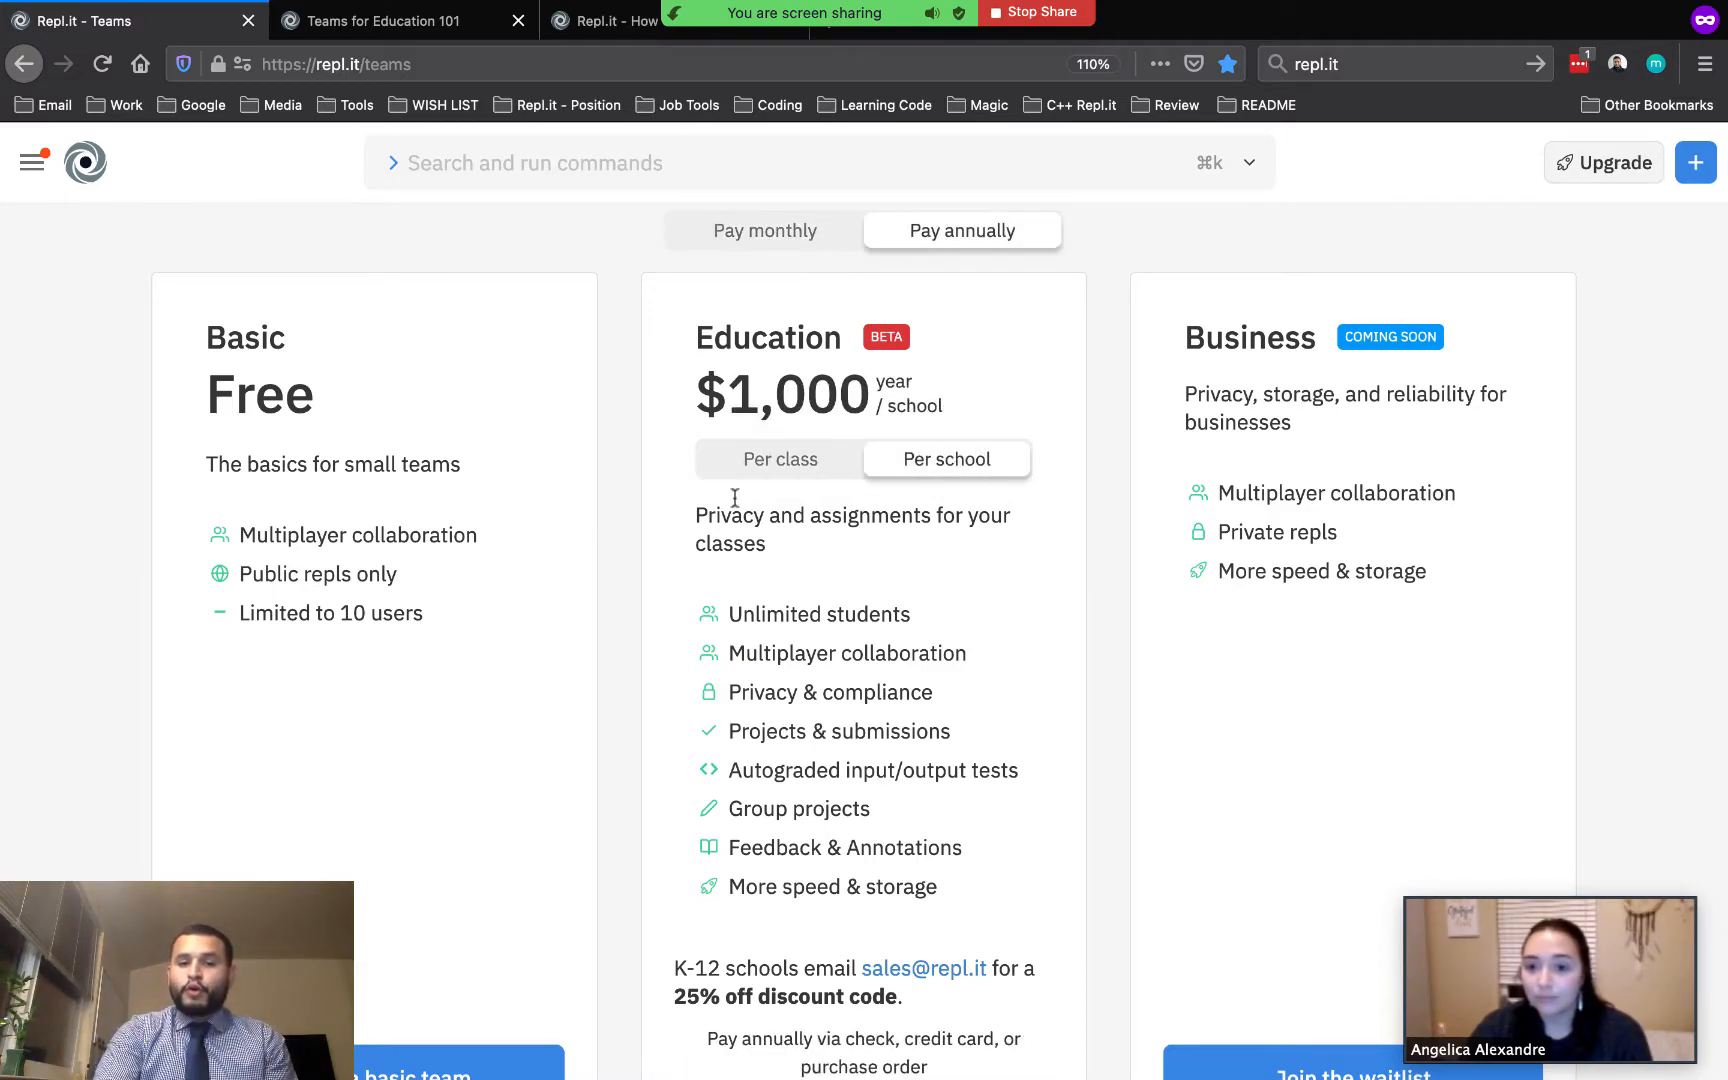
Scroll through the team plan options on the pricing page
scroll(783, 605, "down", 1)
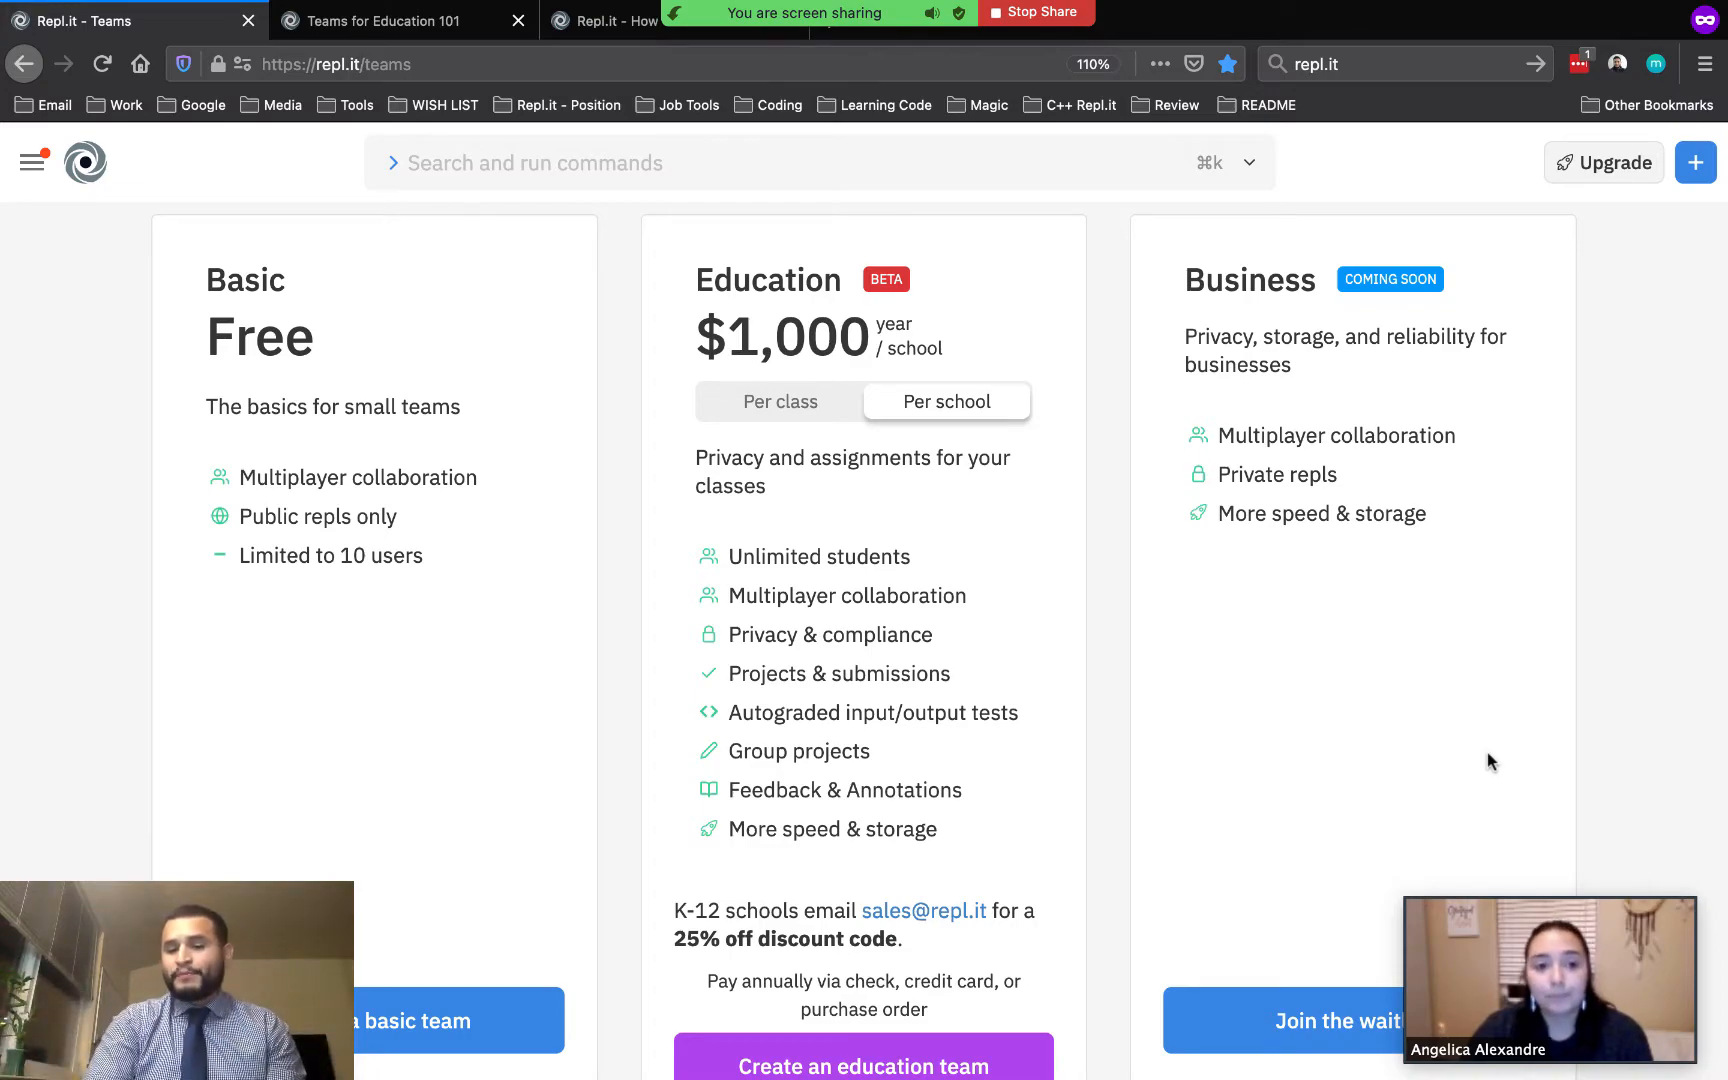
scroll(1488, 760, "down", 2)
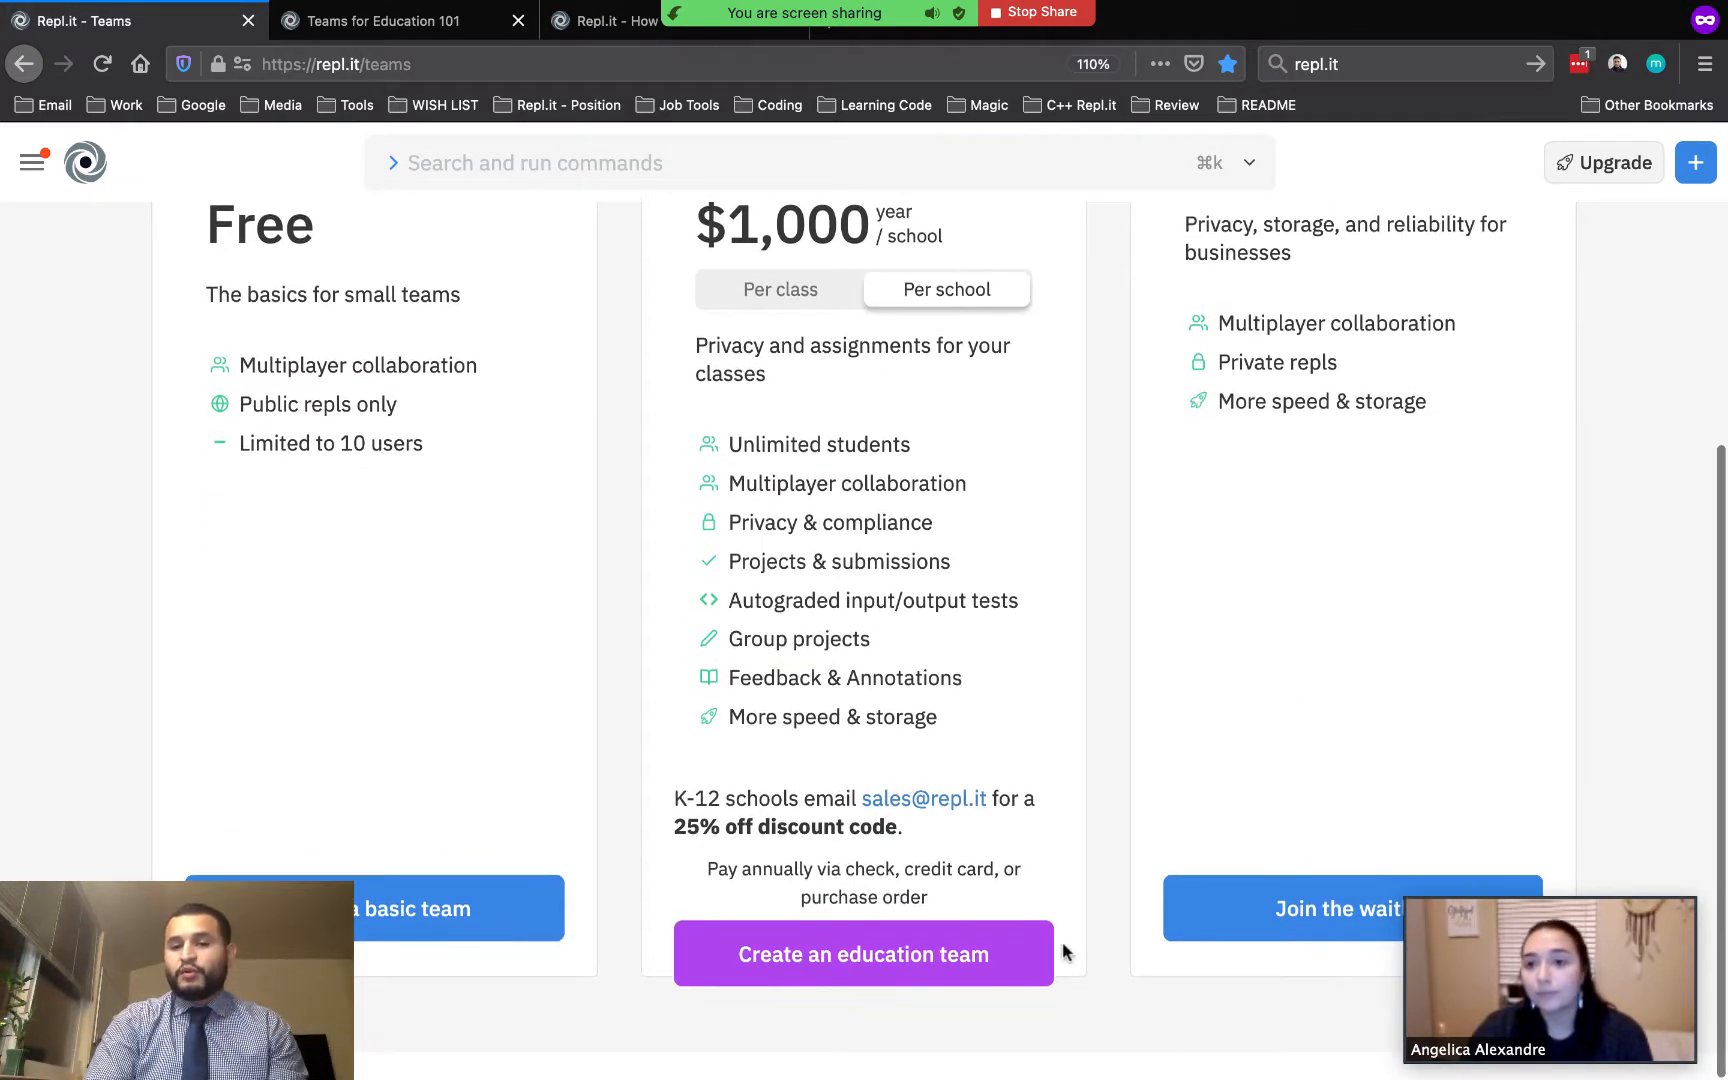
scroll(1354, 858, "up", 2)
scroll(1356, 858, "up", 1)
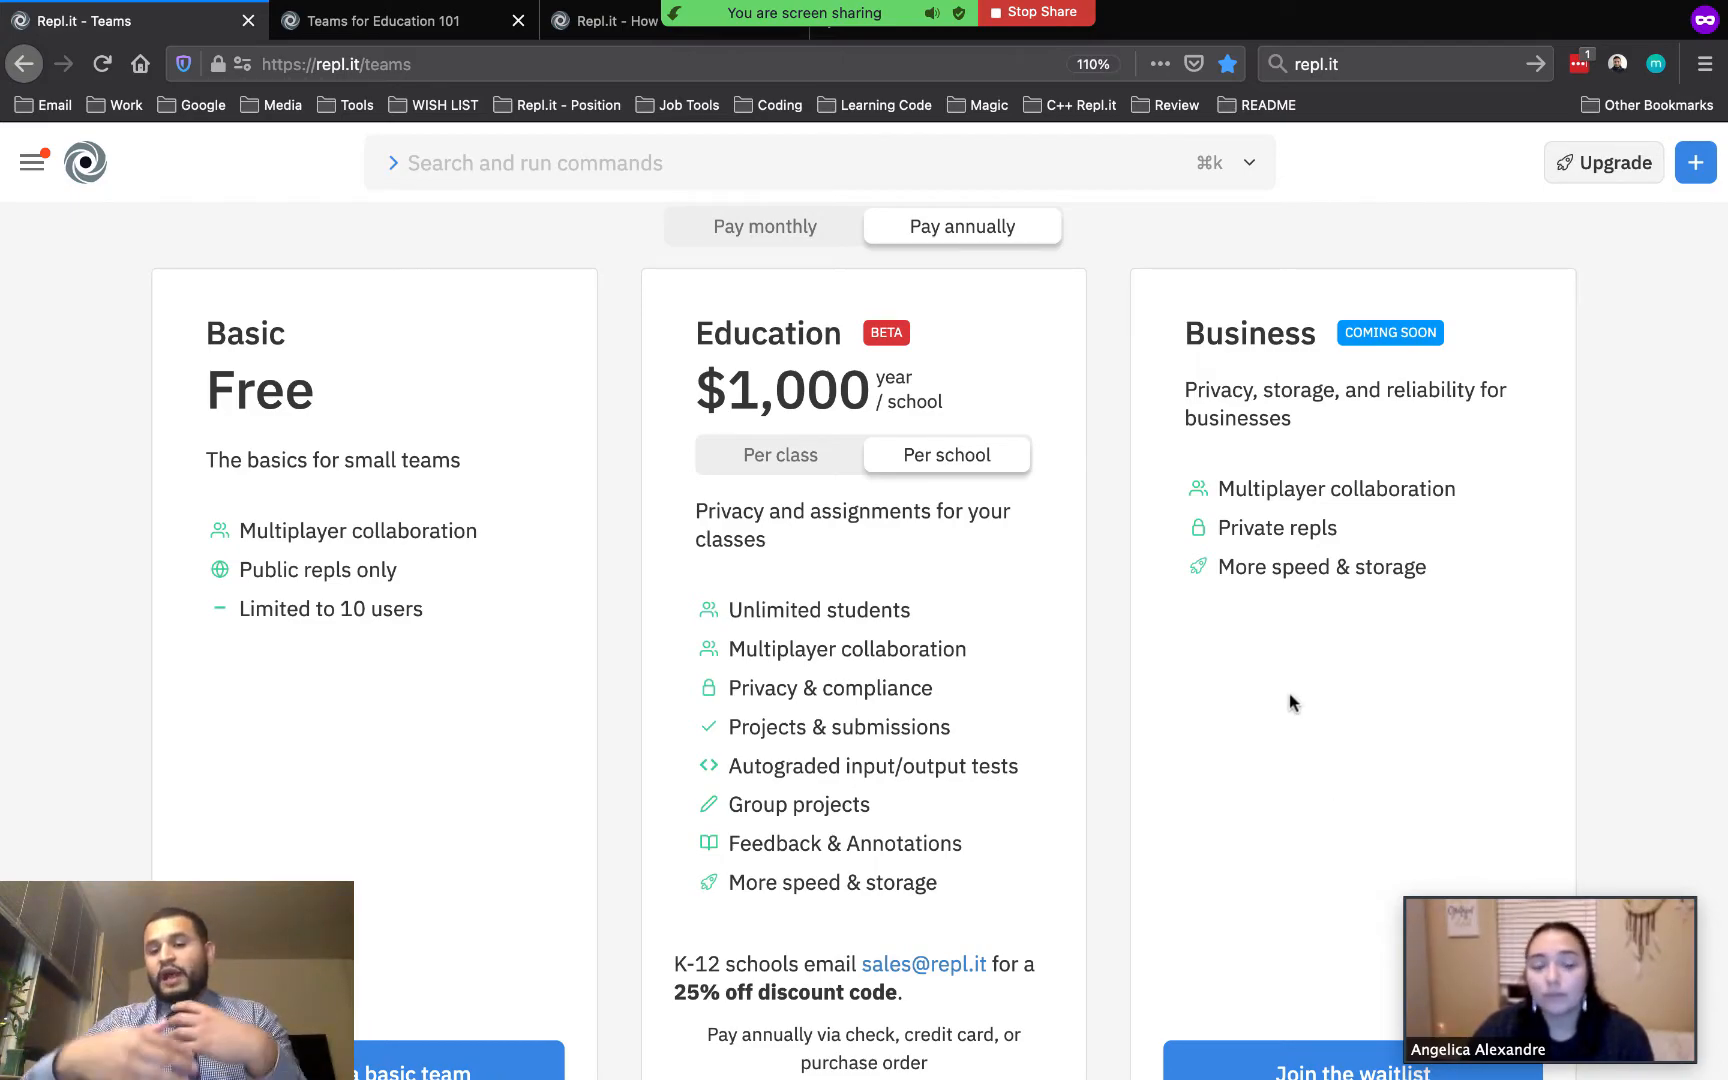
scroll(1006, 663, "up", 1)
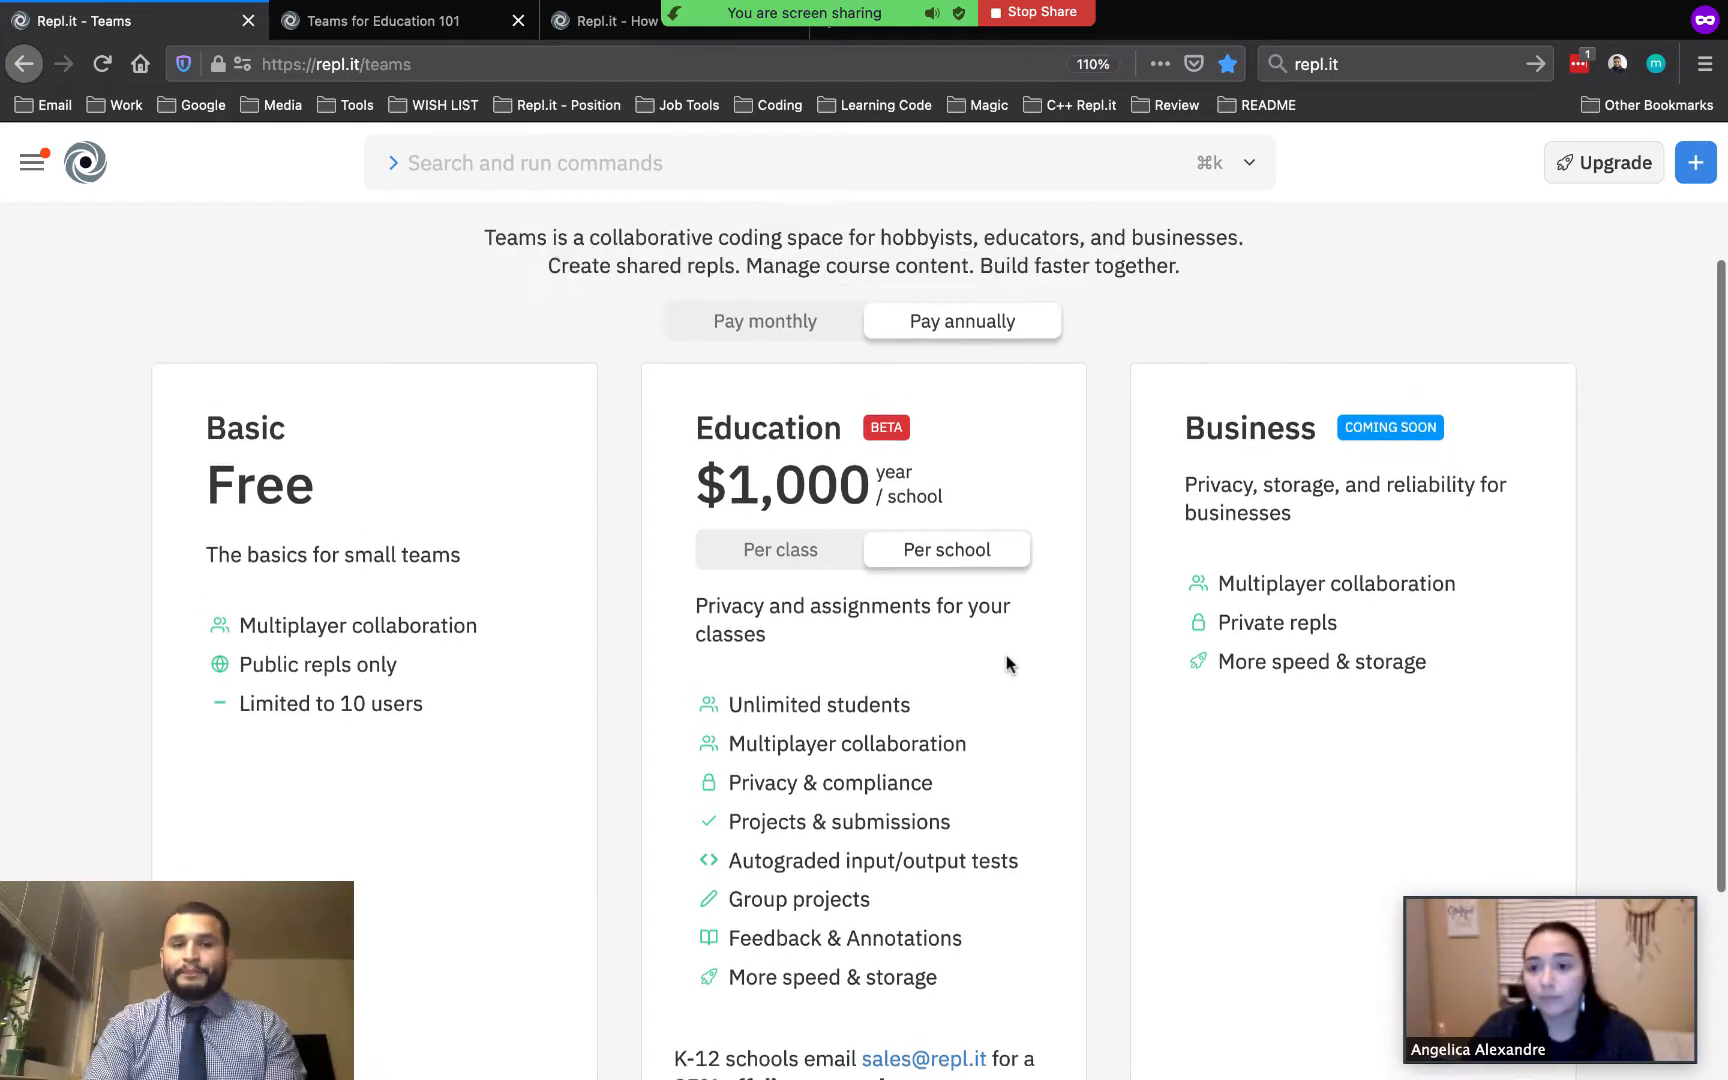
scroll(1006, 663, "up", 4)
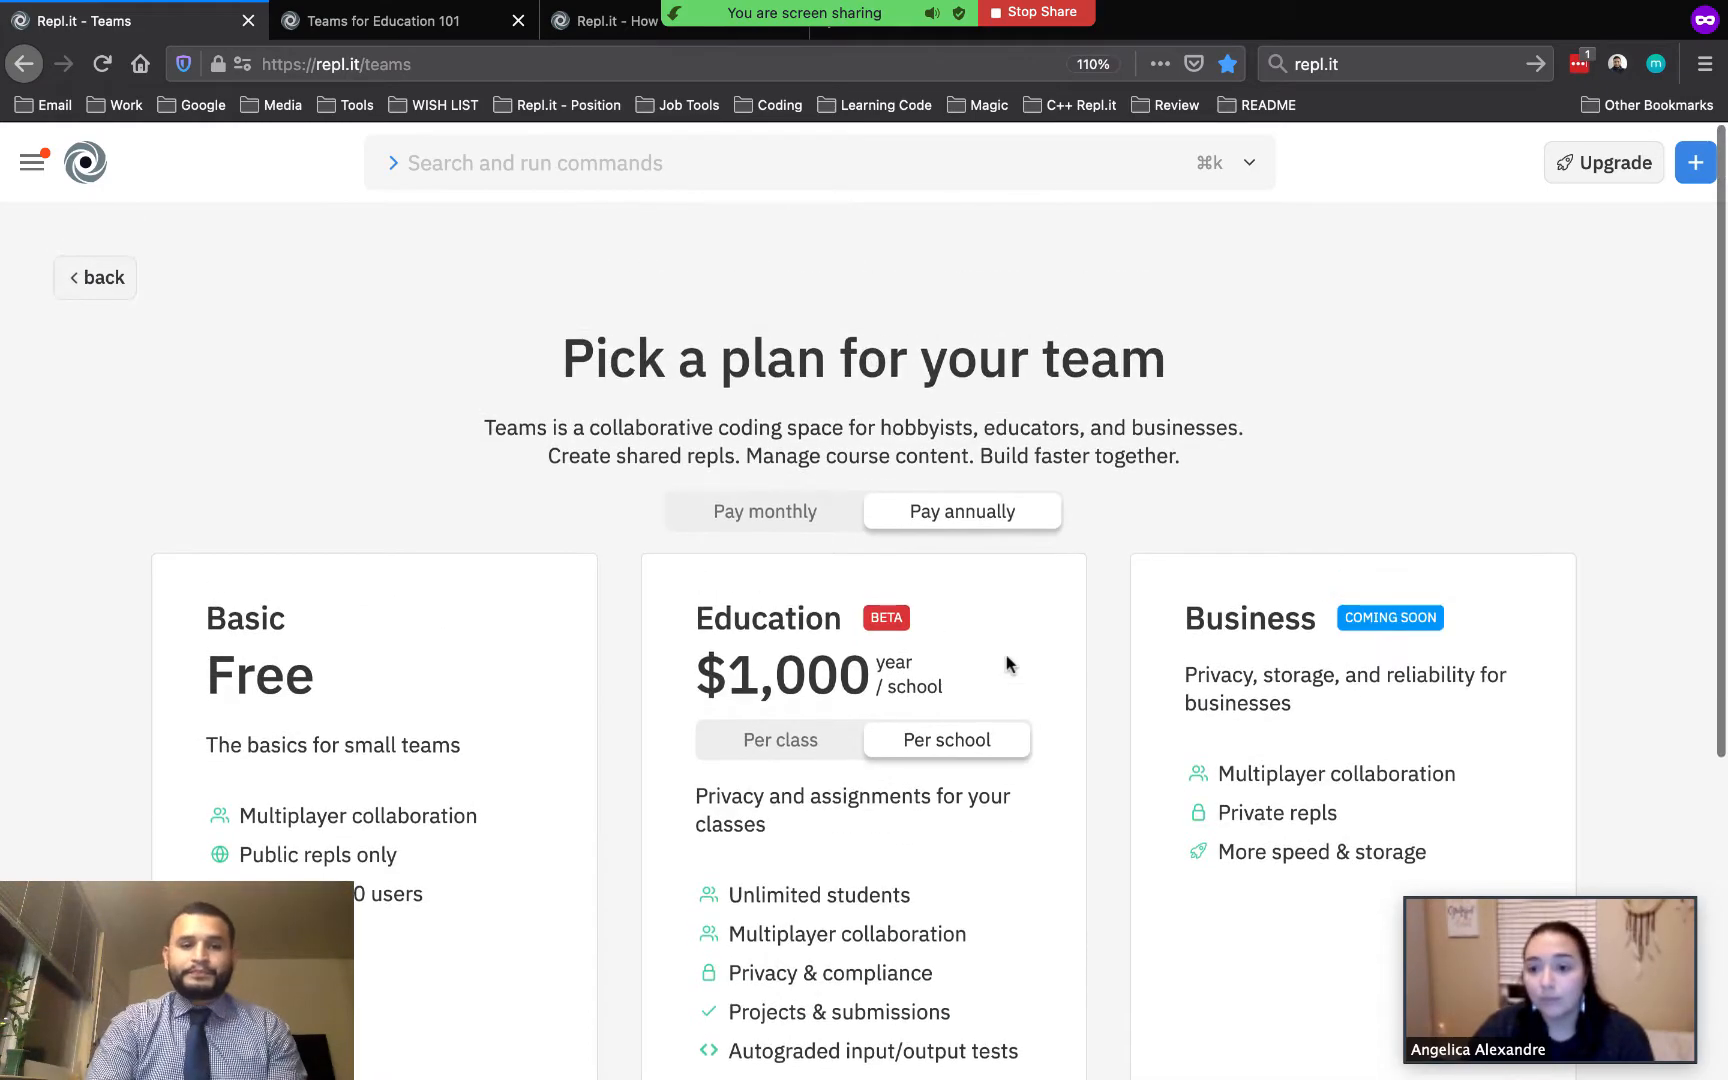
Go back to the home page and open the SeaPlusPLus team from Teams
left_click(101, 278)
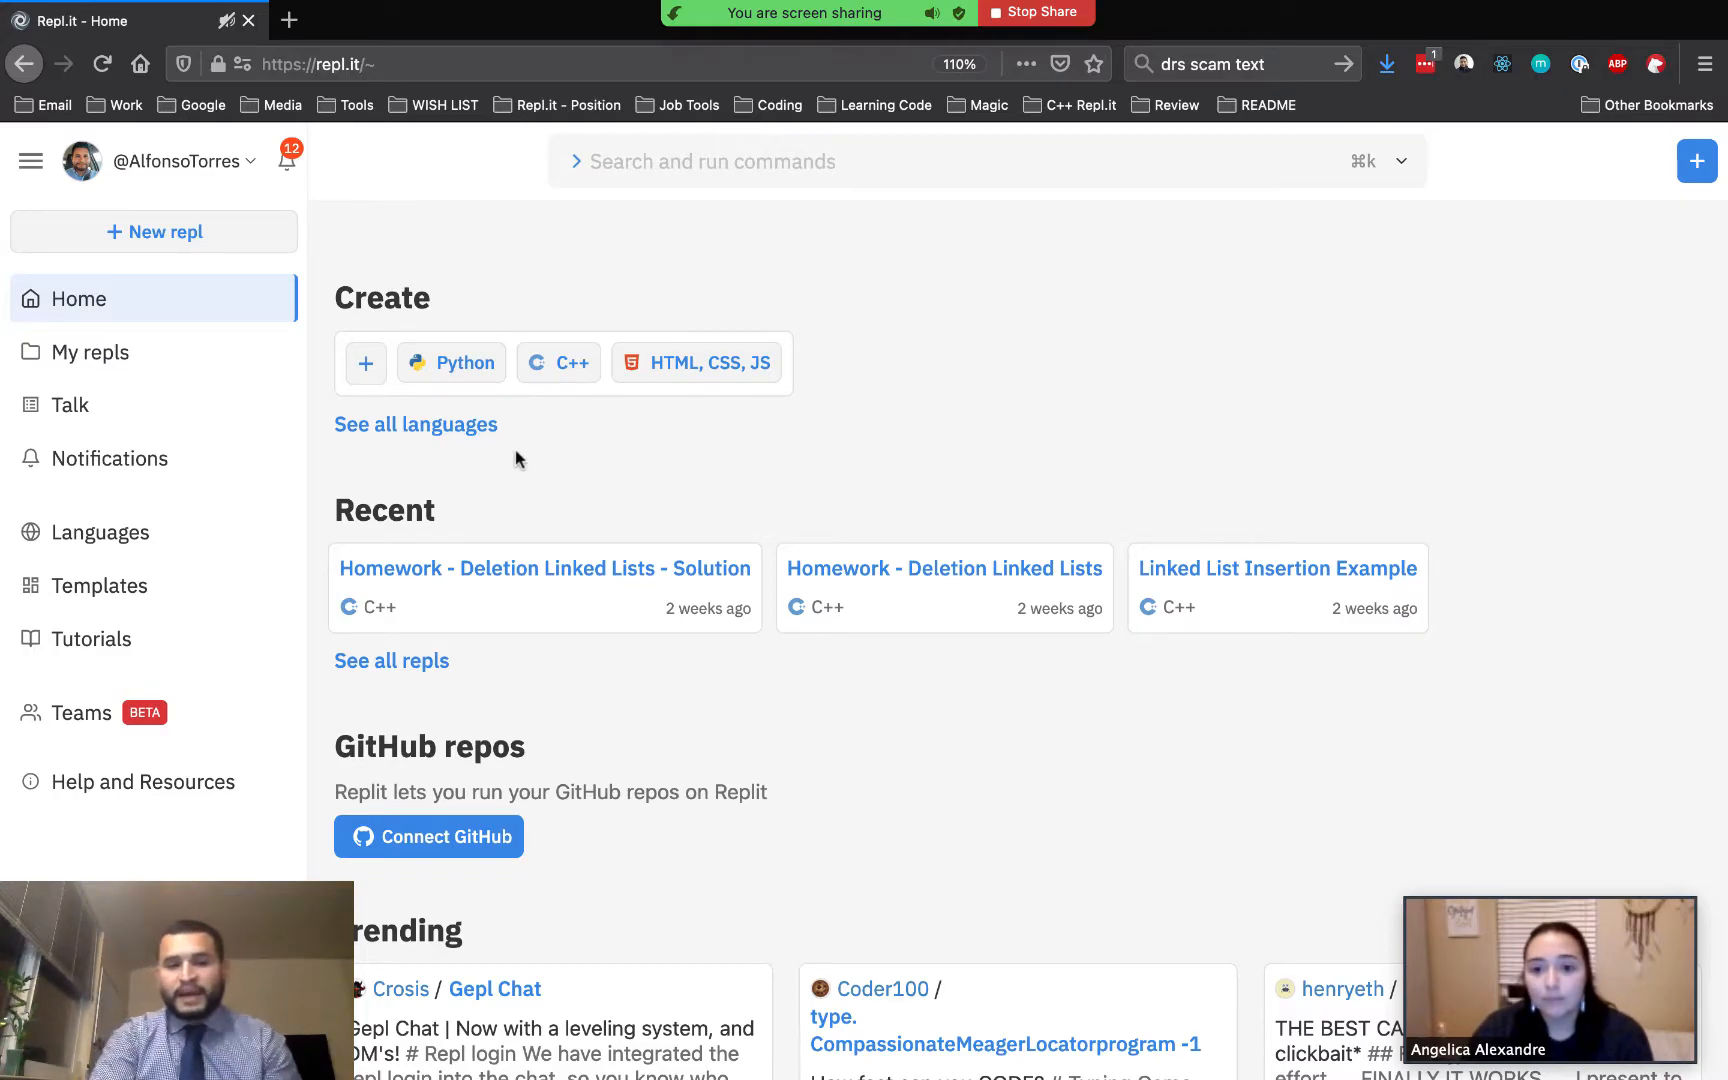
scroll(520, 460, "down", 1)
left_click(110, 713)
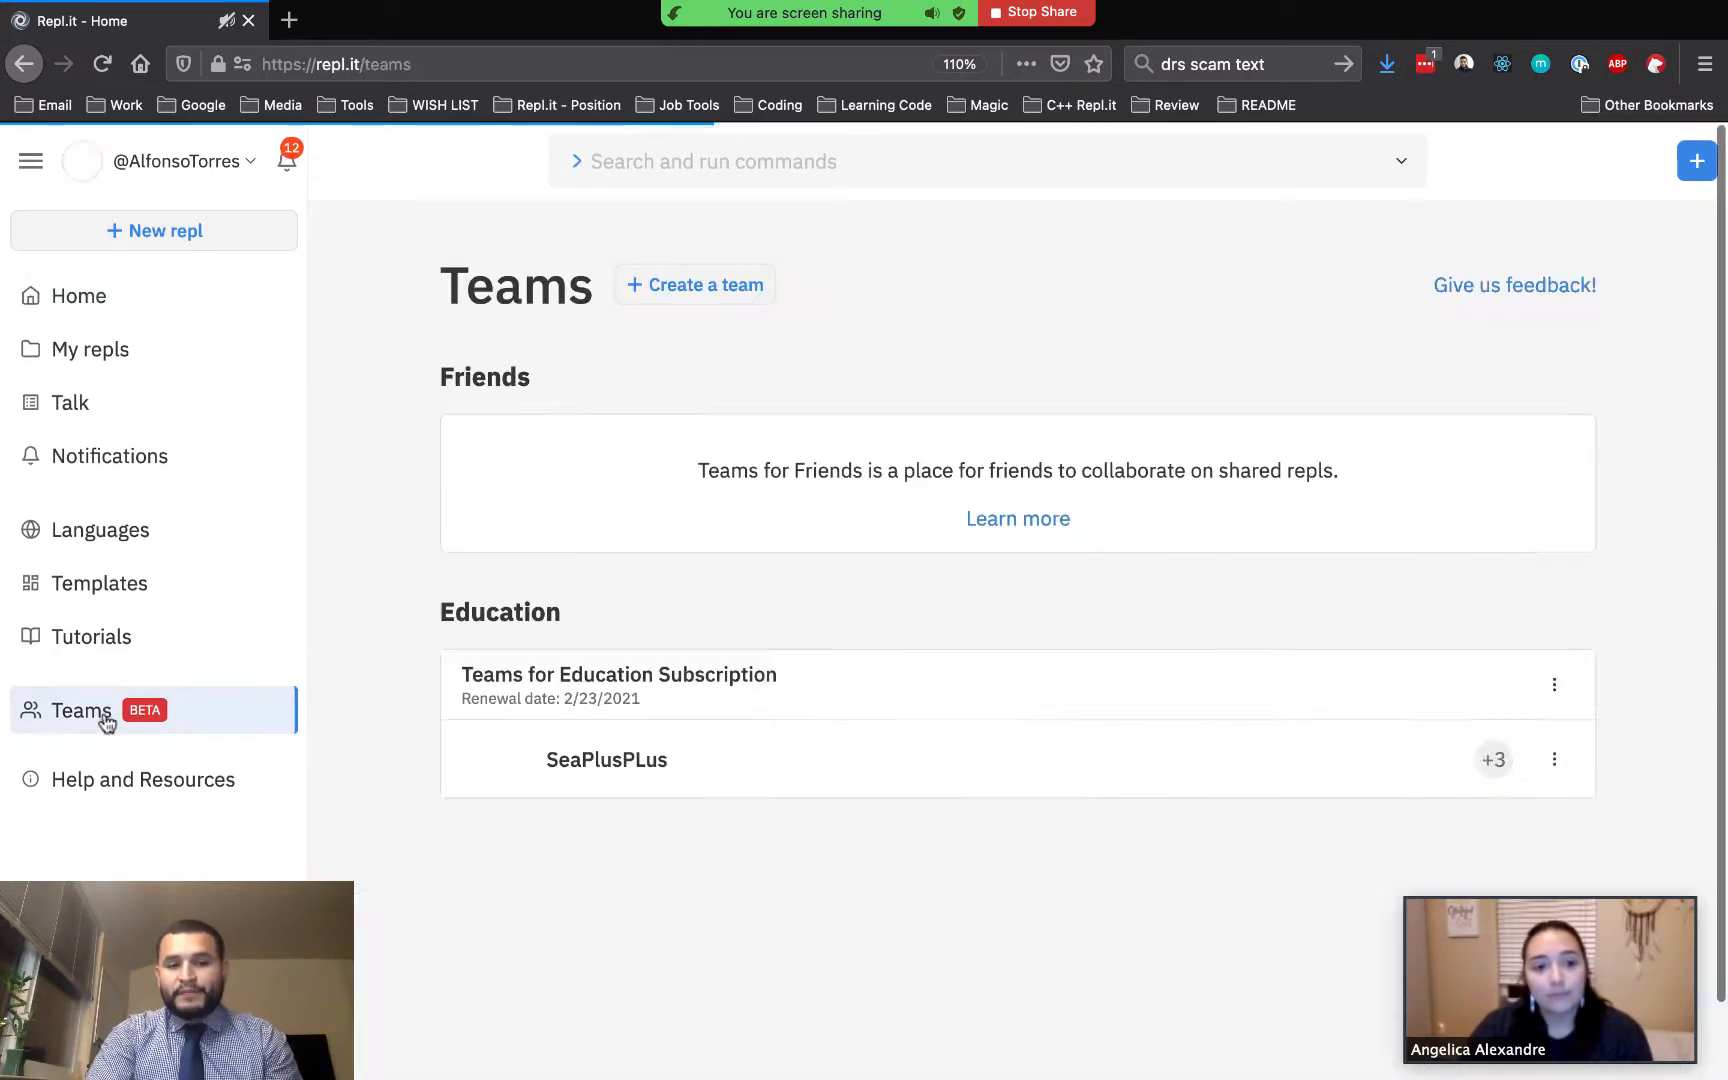
left_click(665, 763)
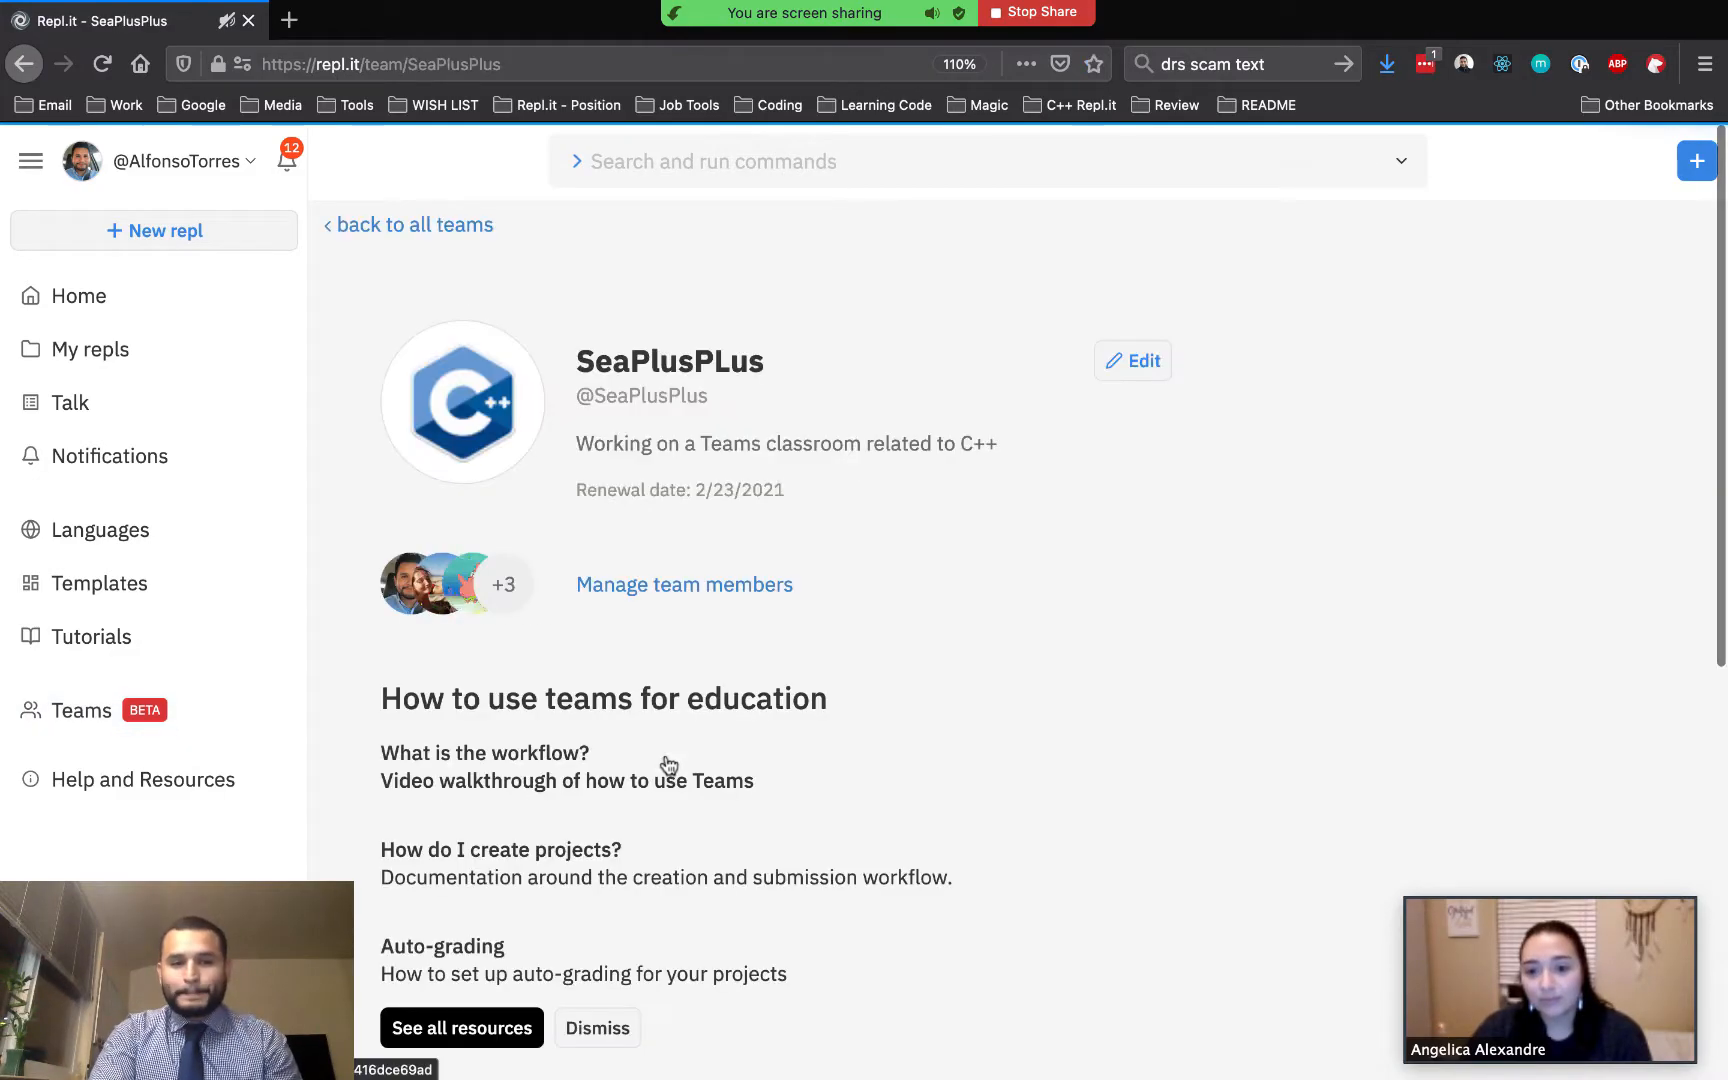
Open the team member management dialog and examine the invite field and join link
left_click(686, 594)
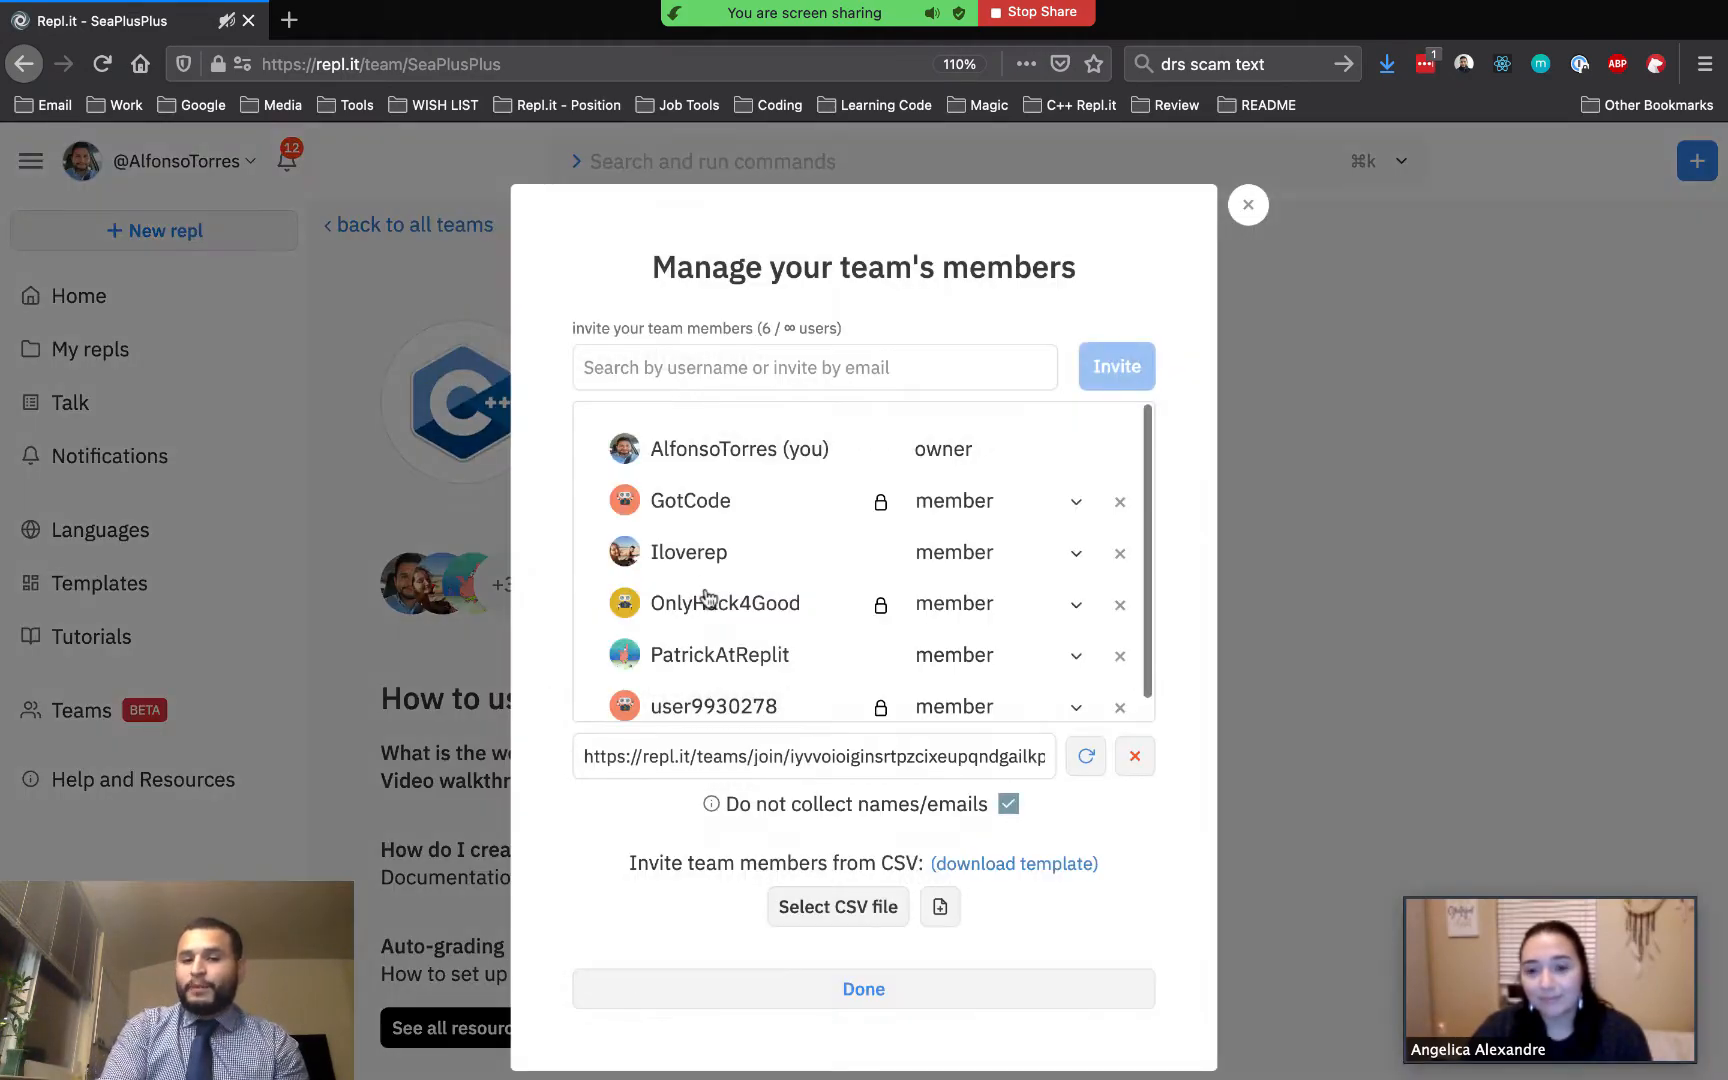
scroll(765, 695, "down", 1)
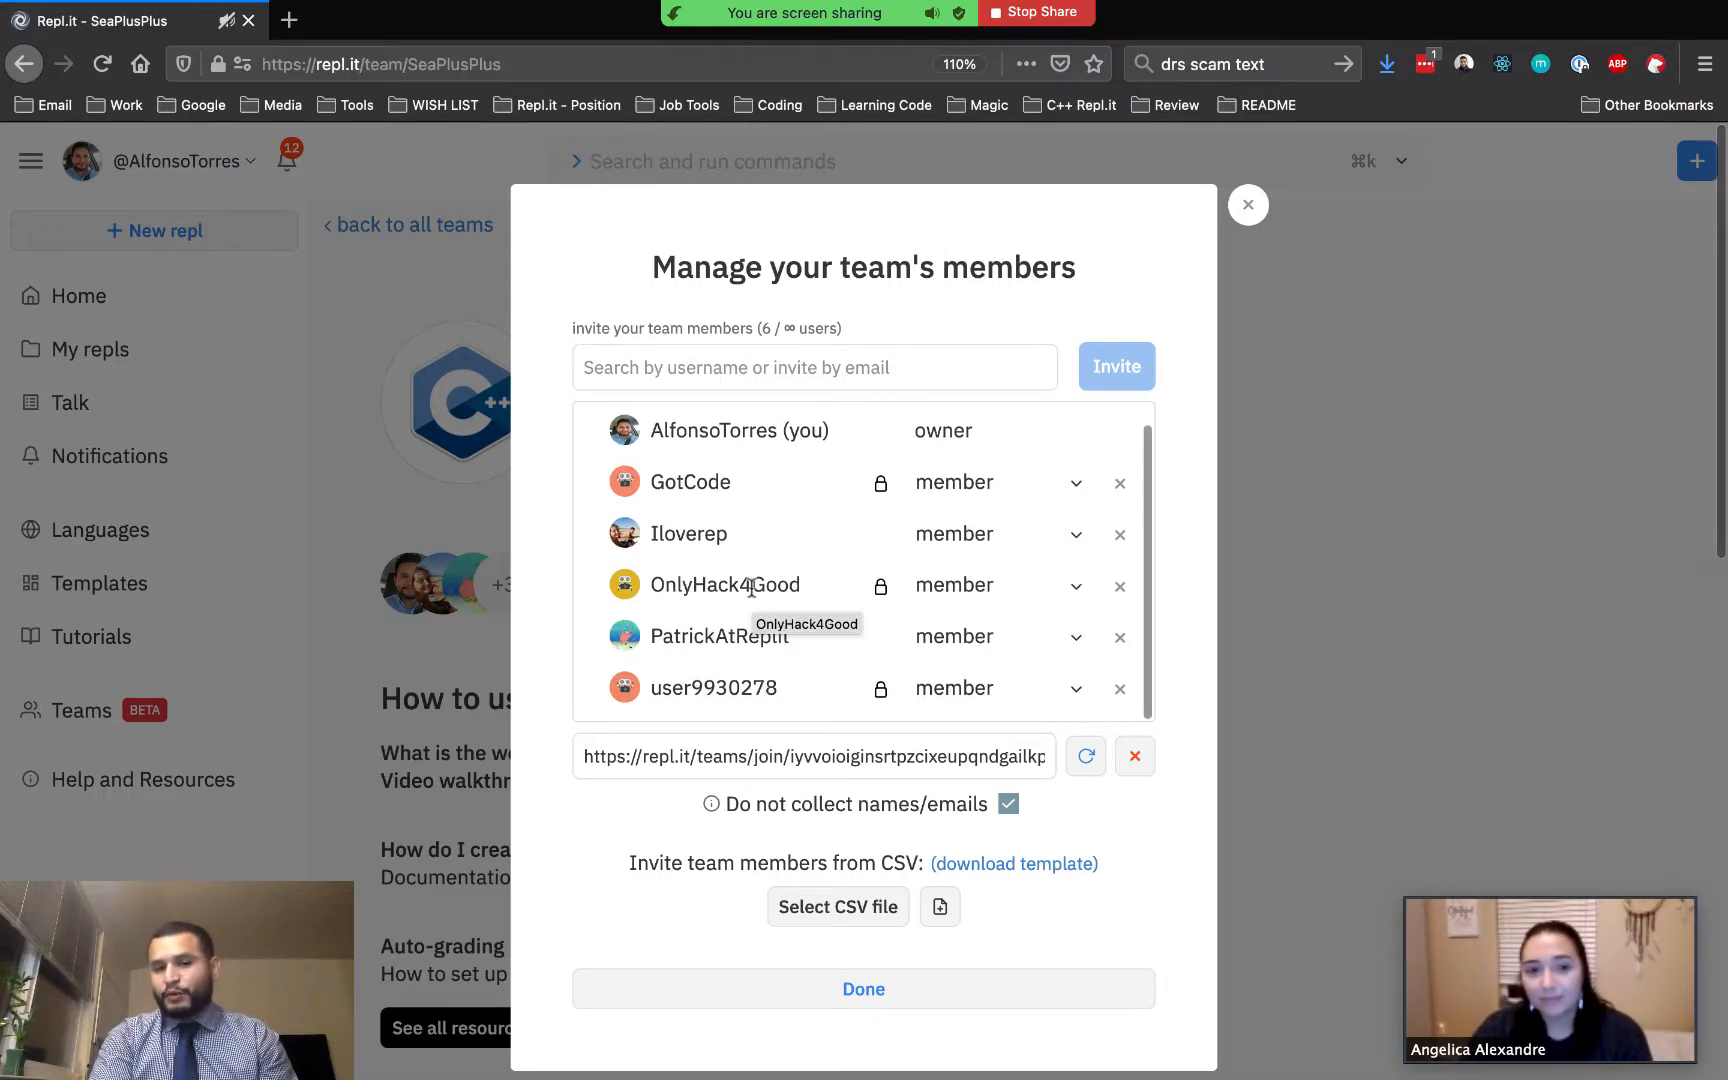
left_click(714, 367)
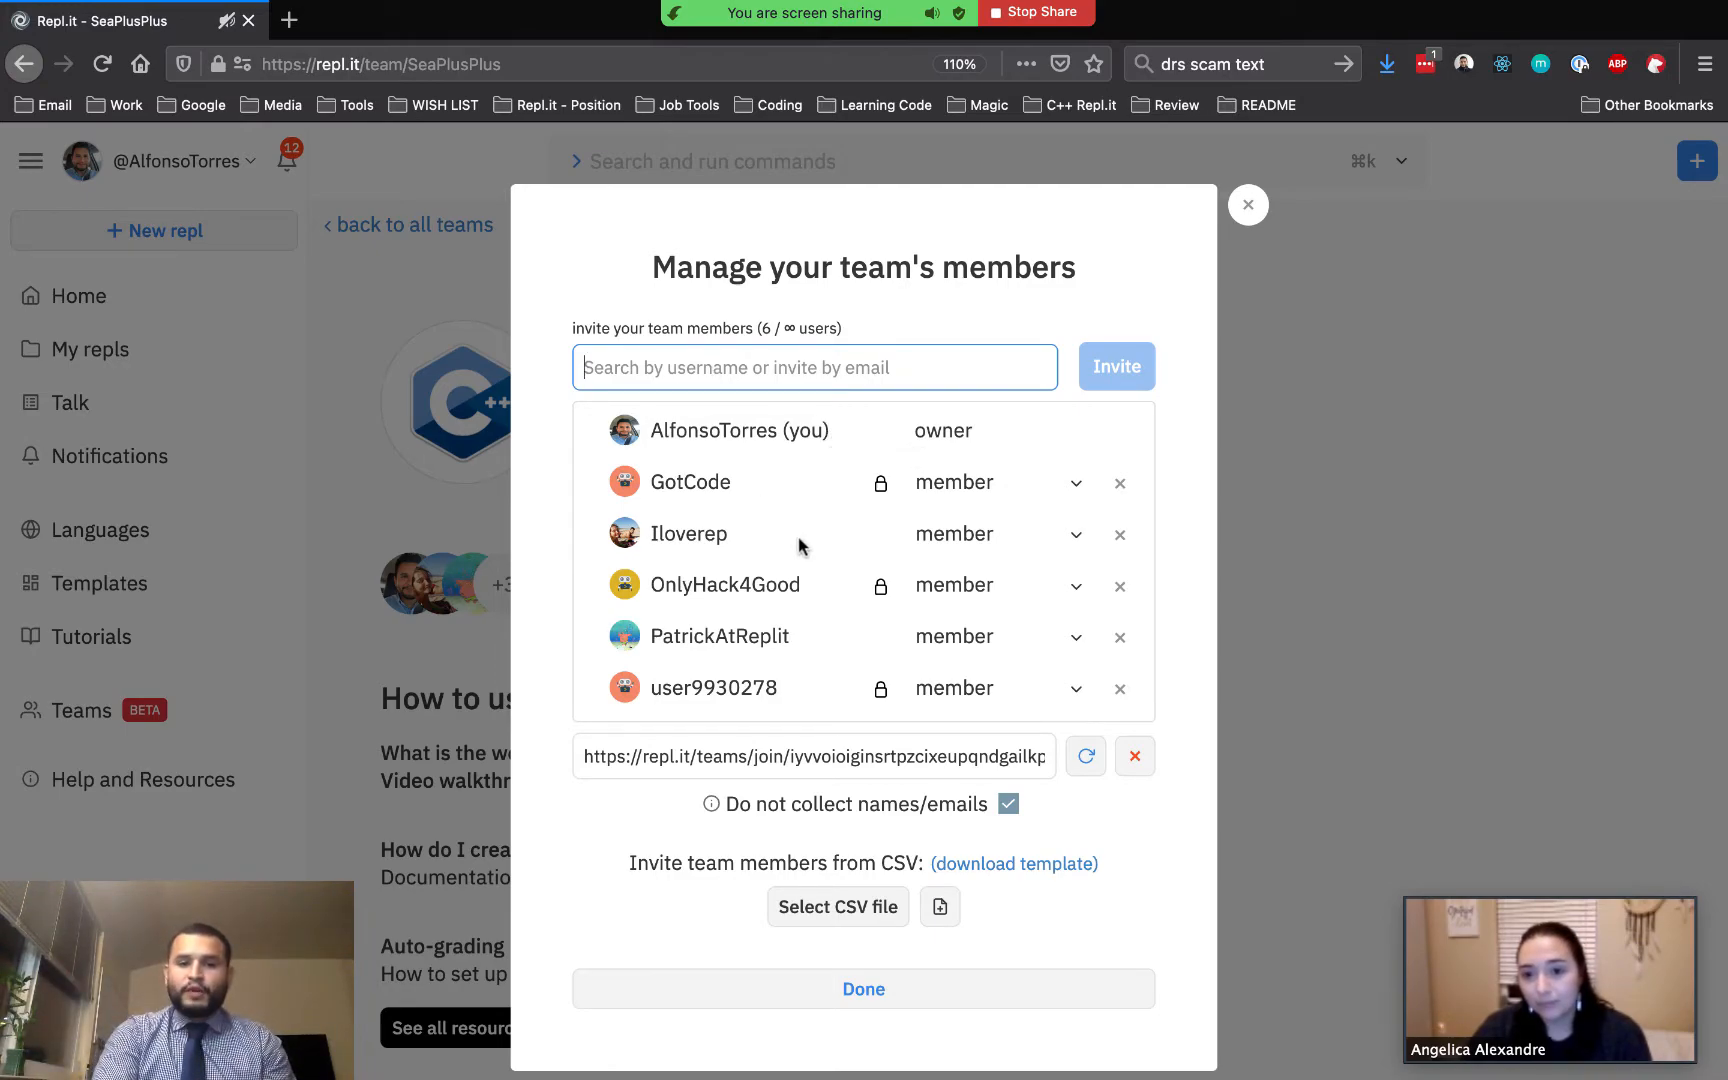
left_click(933, 758)
triple_click(933, 758)
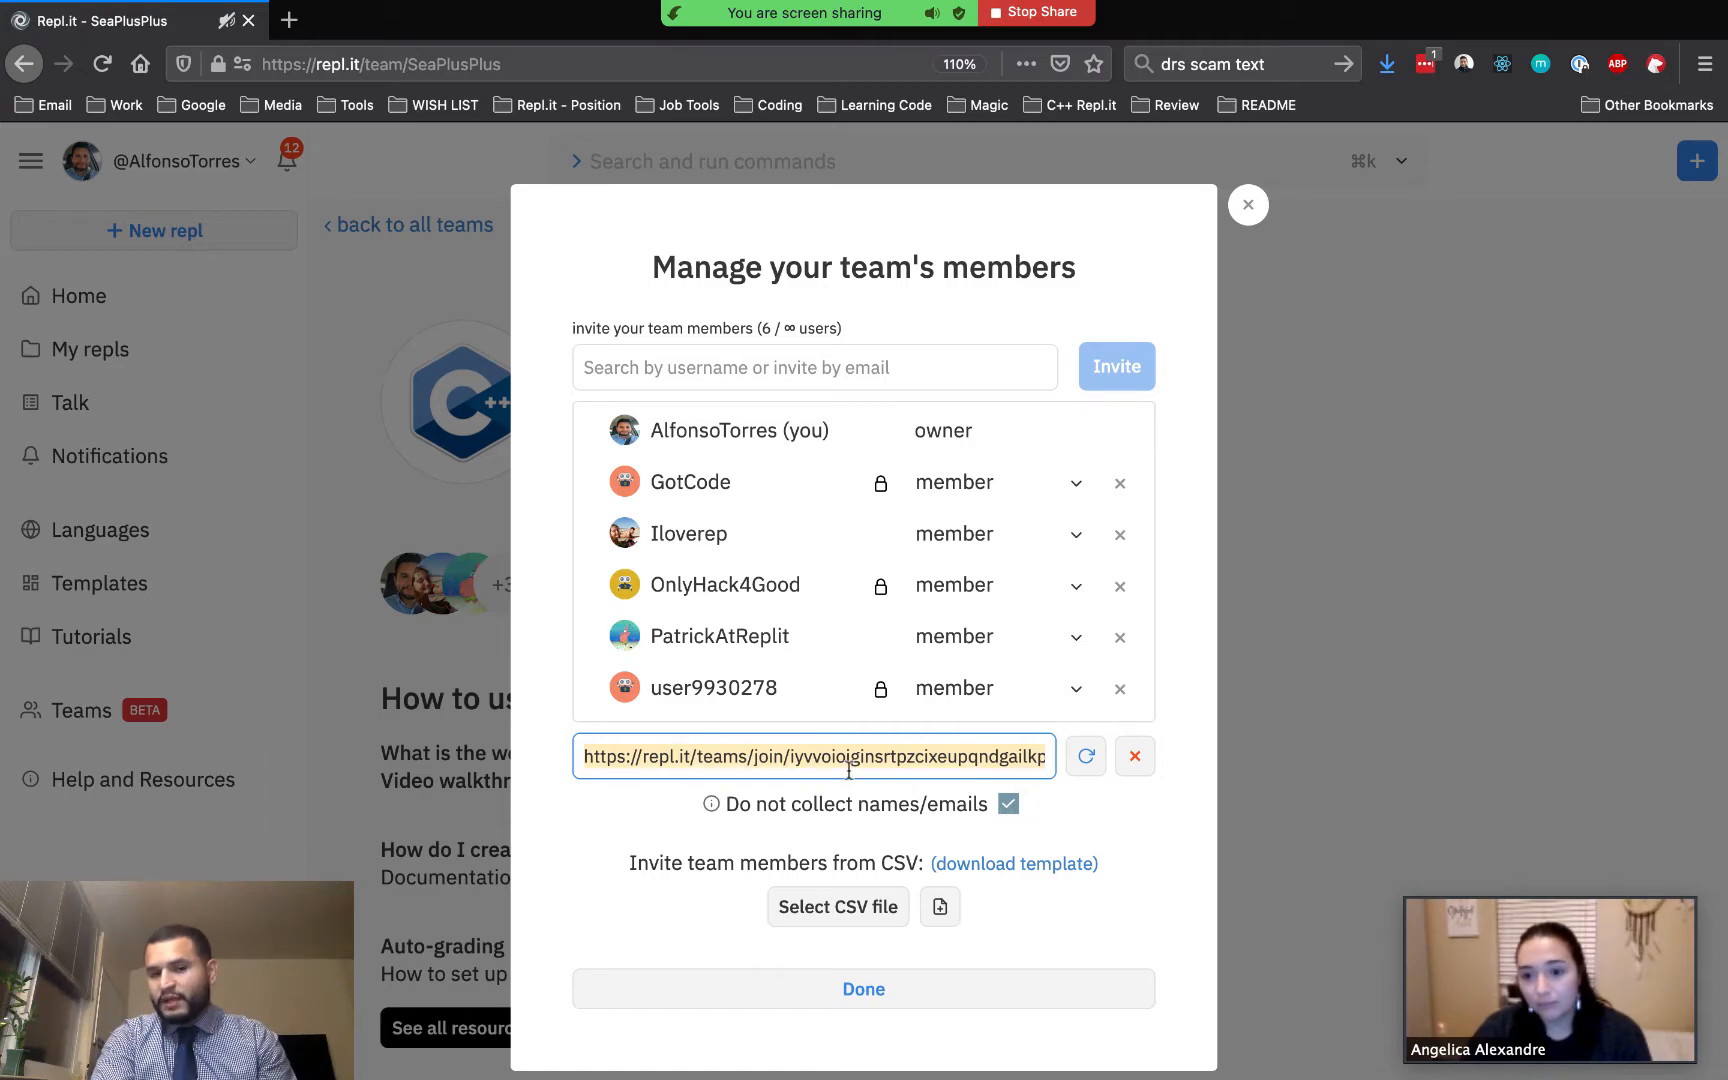
Open the password reset for the first password-locked member and cancel it
left_click_drag(656, 487, 740, 484)
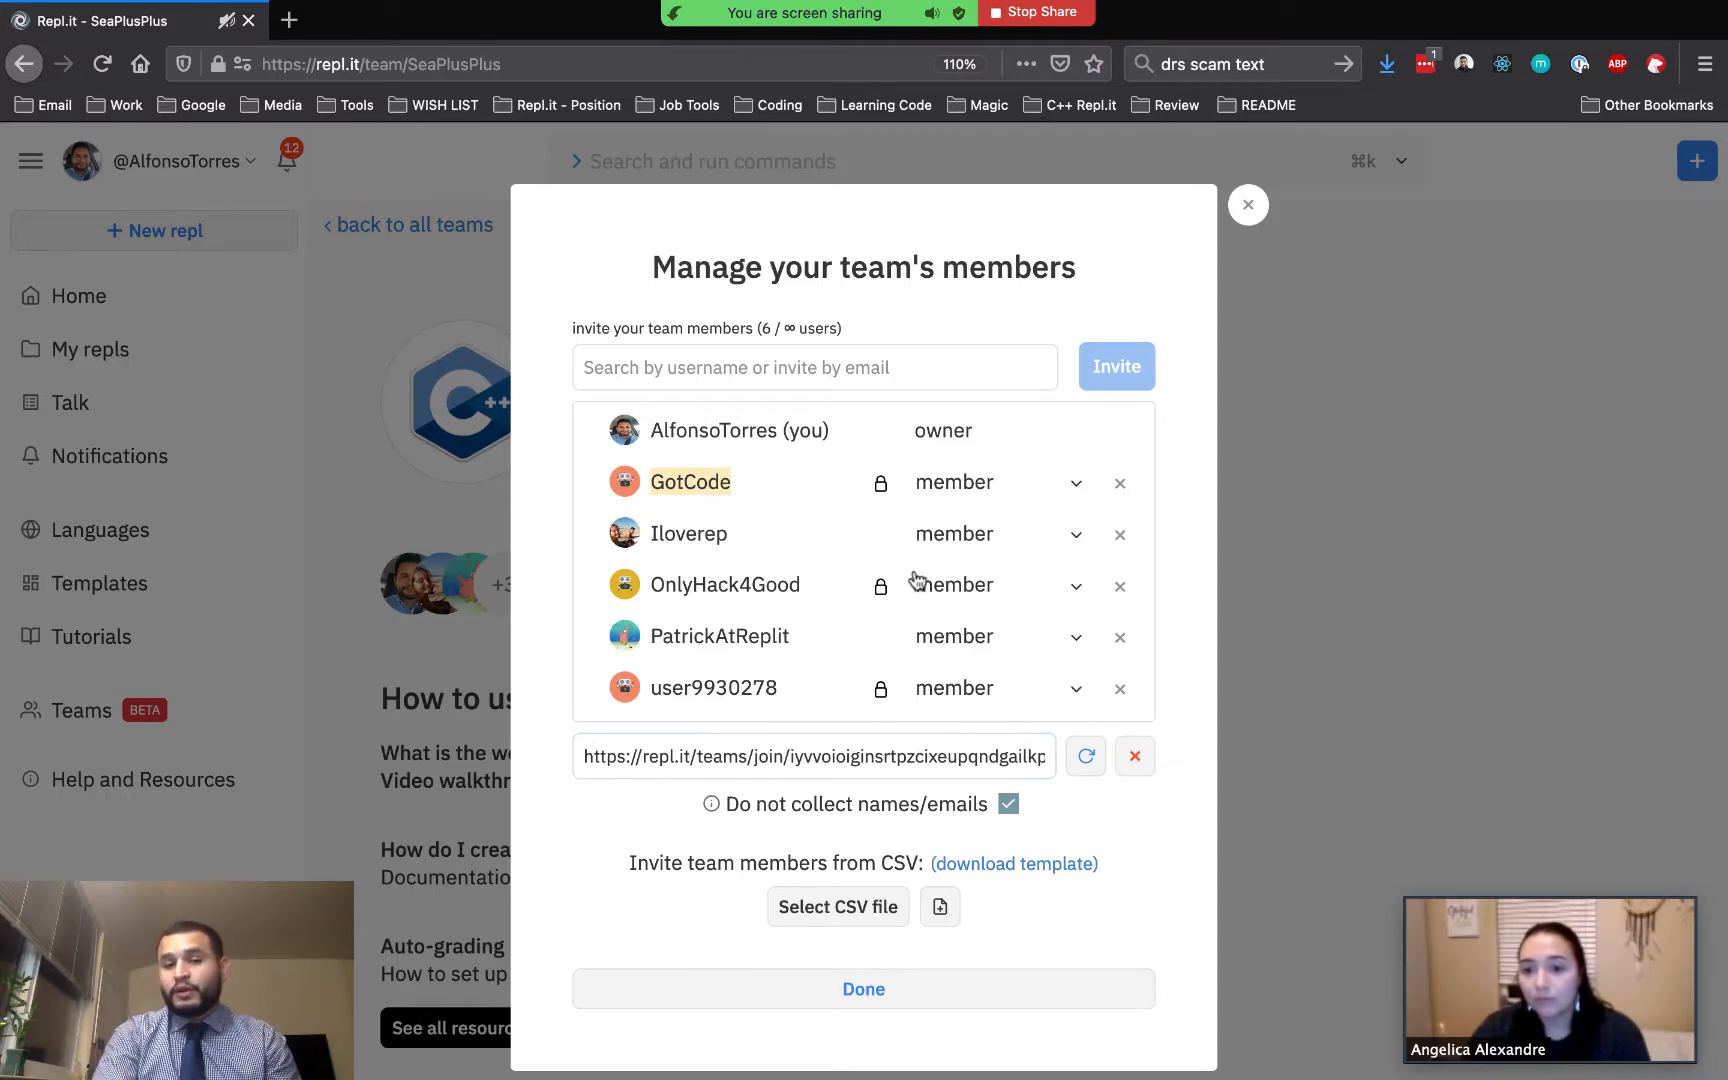
left_click(880, 484)
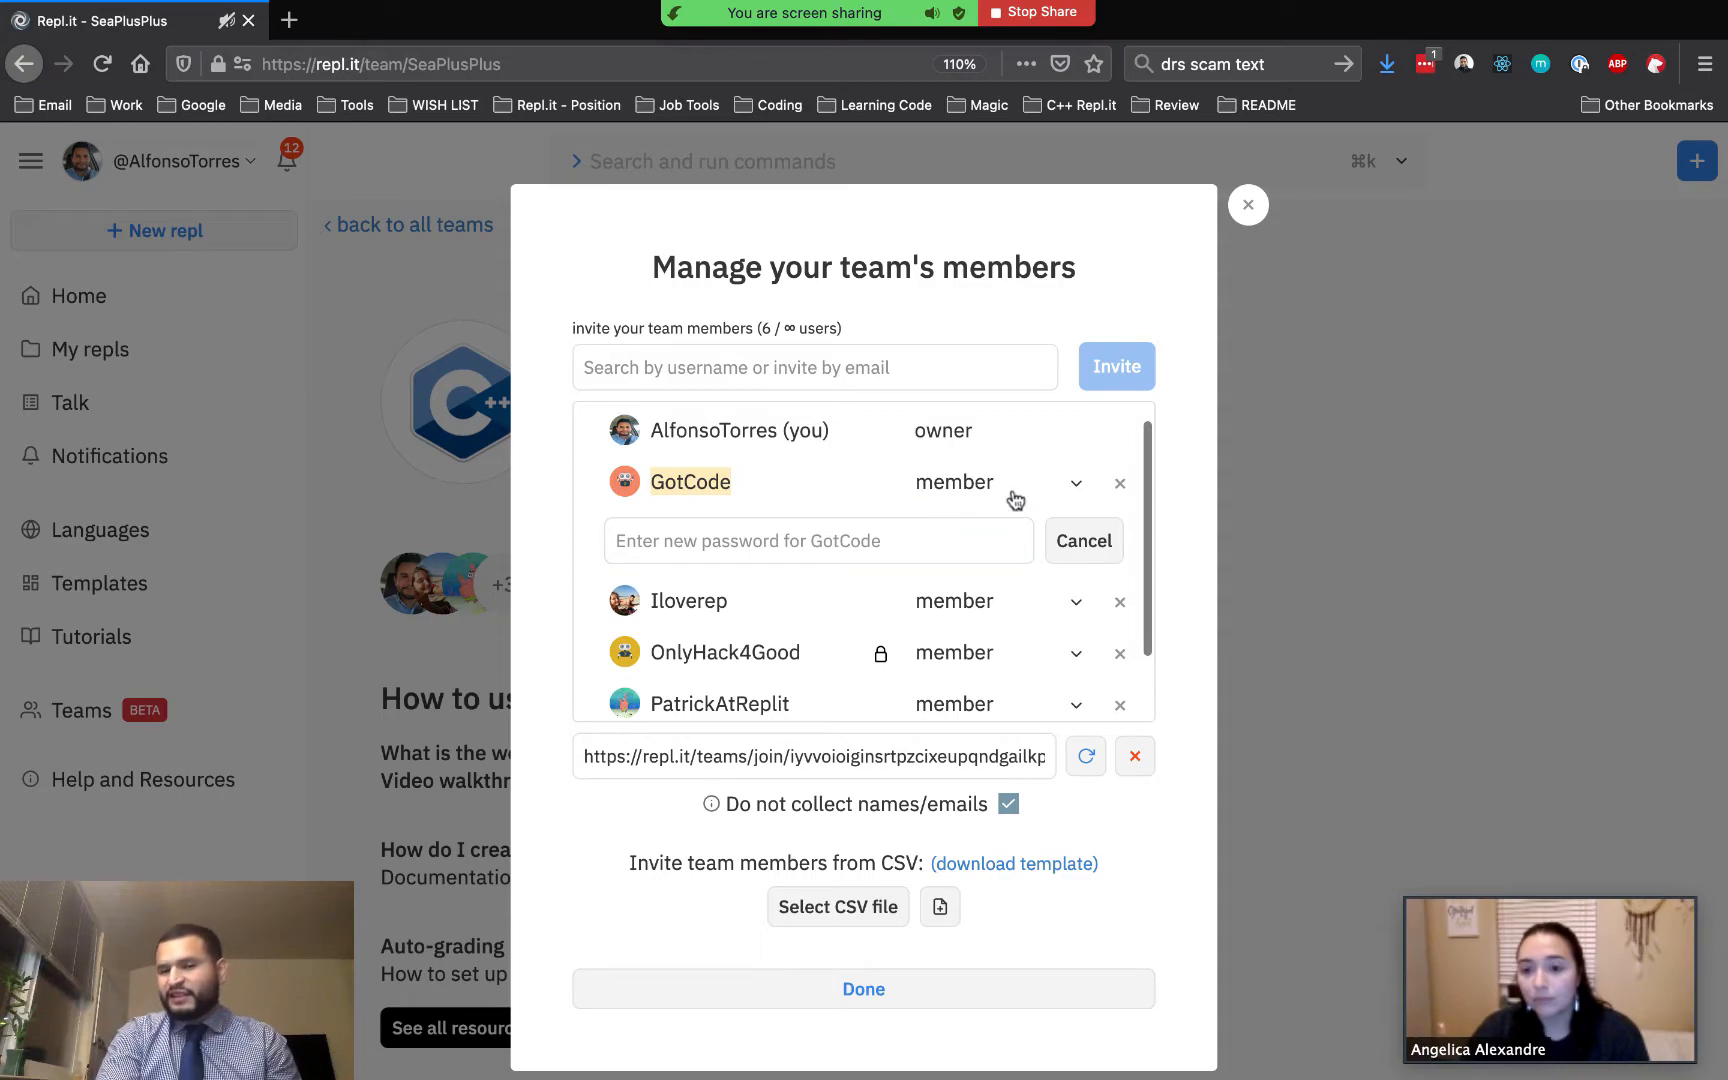
left_click(1090, 545)
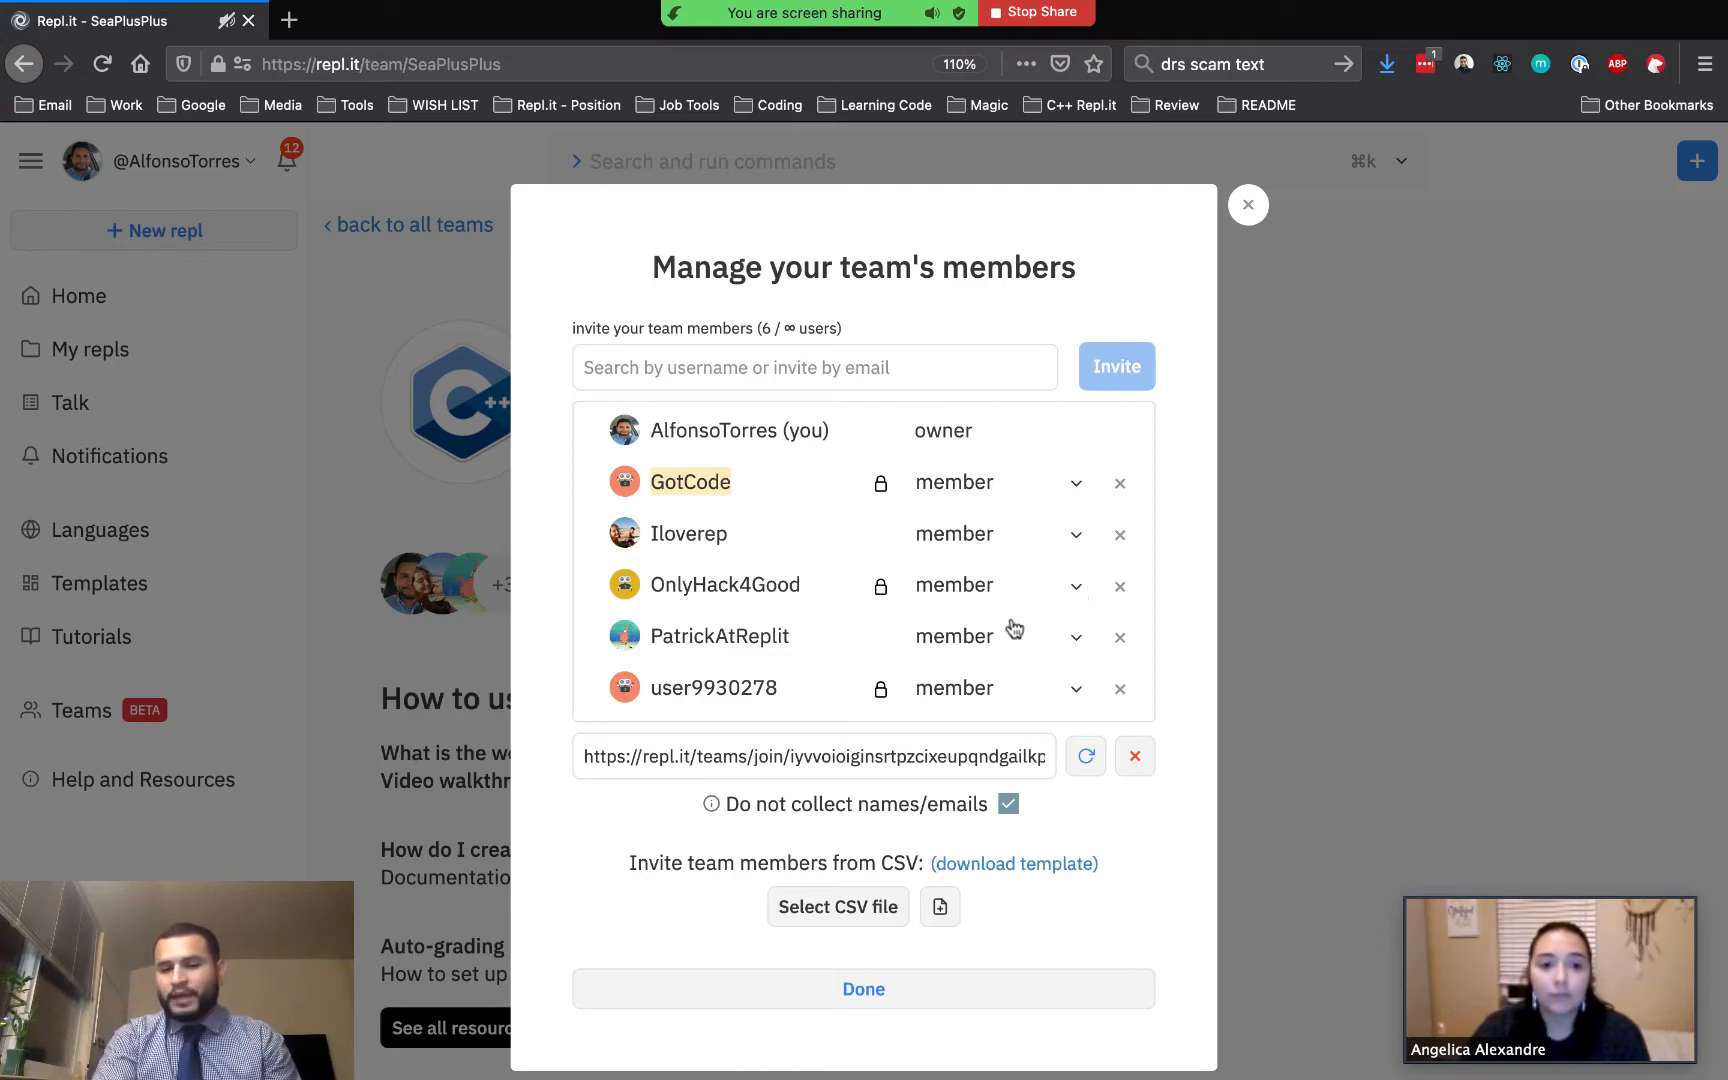
Inspect a member's role options and close the member management dialog
scroll(949, 656, "down", 2)
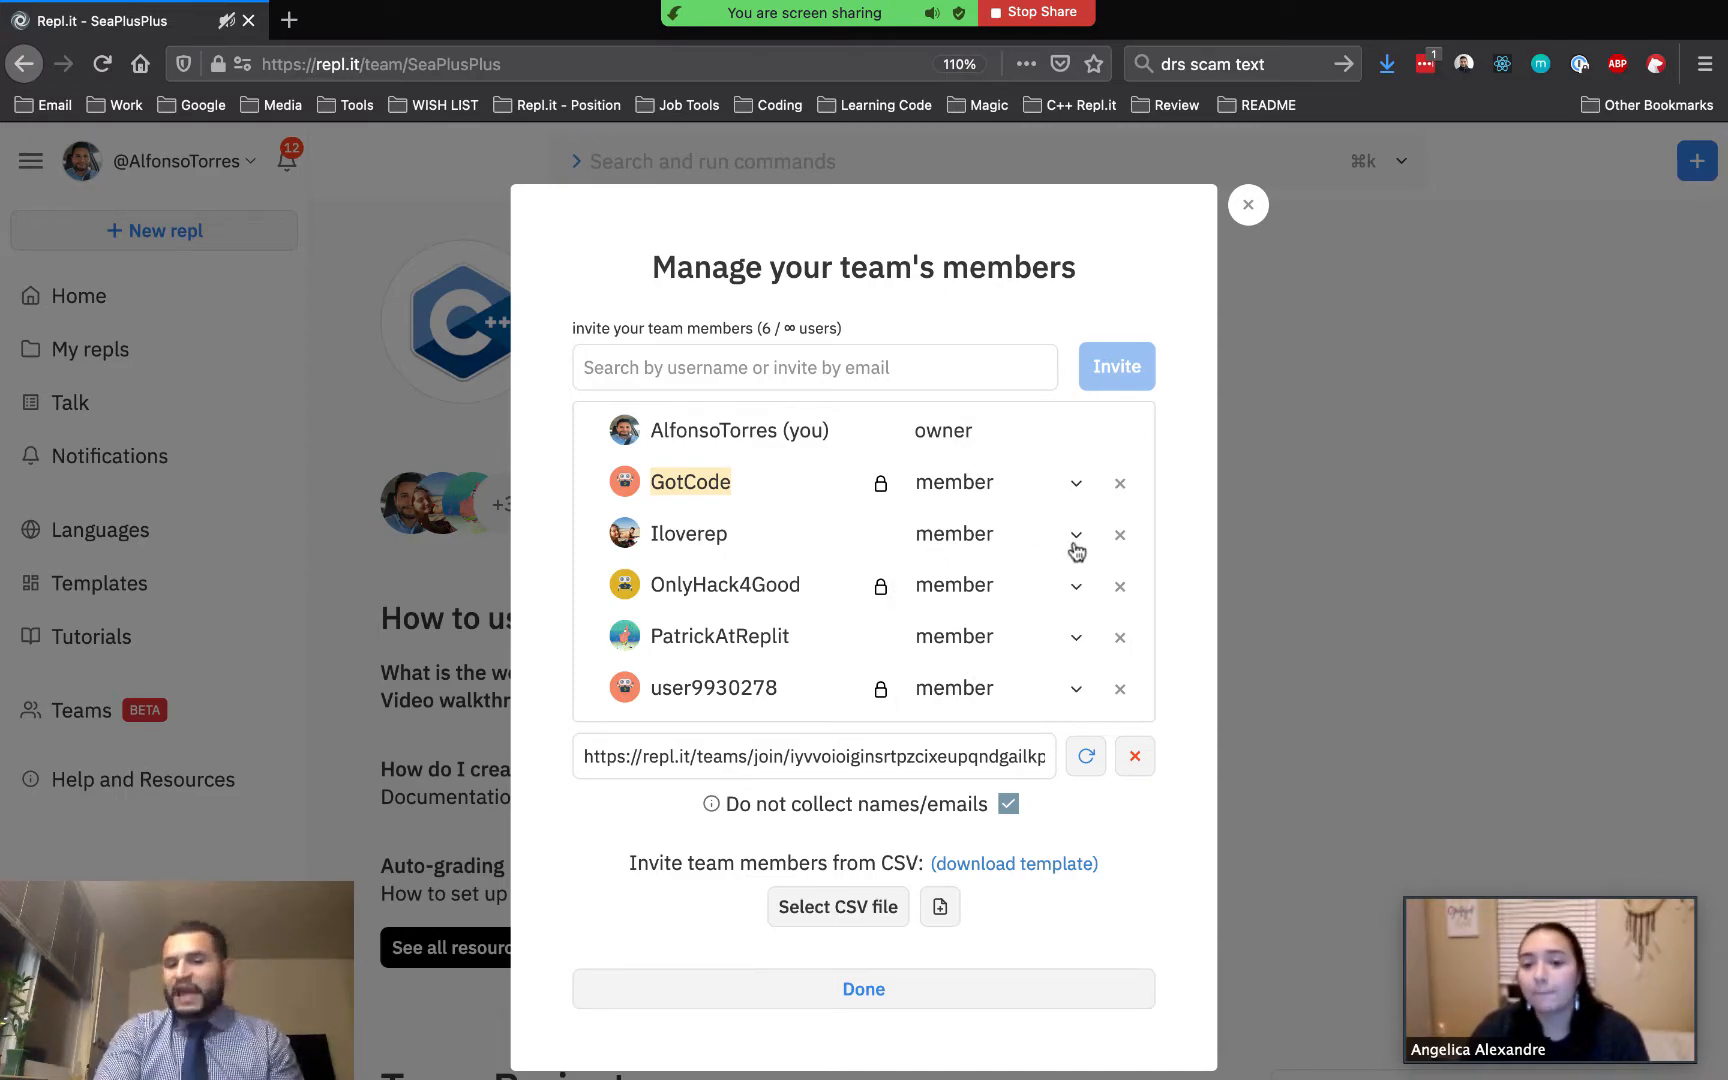
left_click(1077, 640)
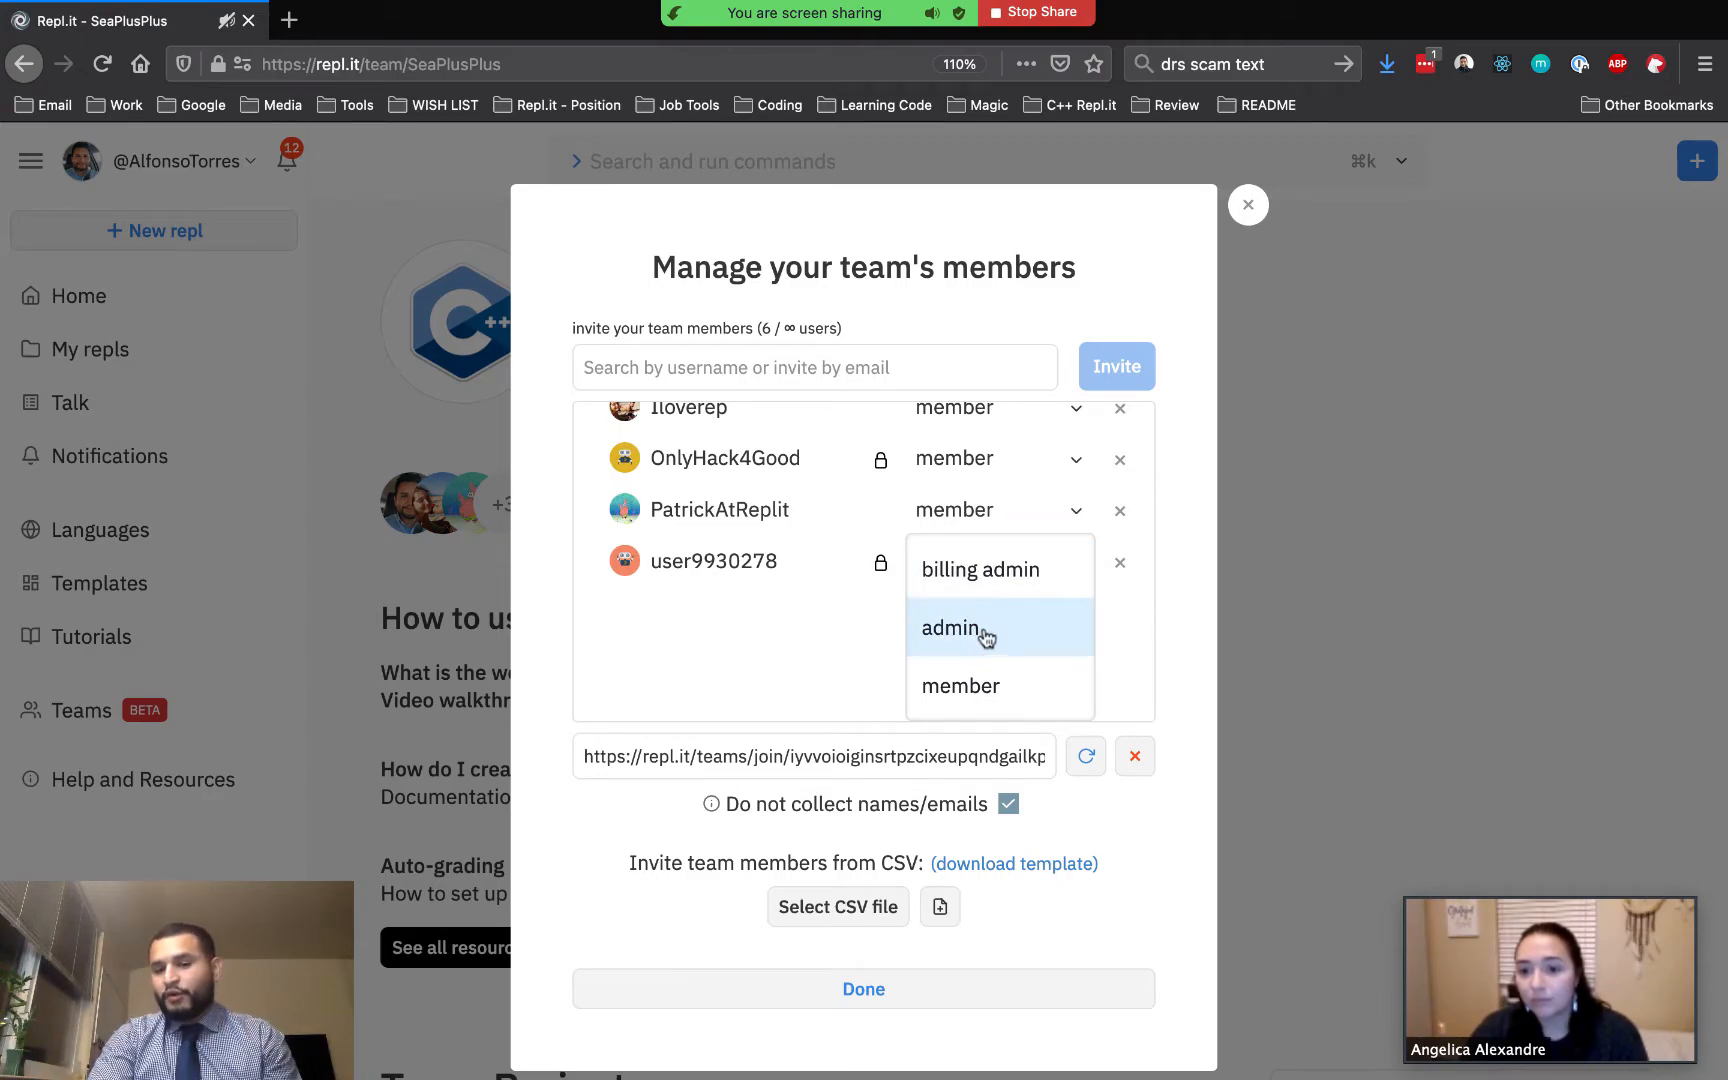
left_click(1075, 509)
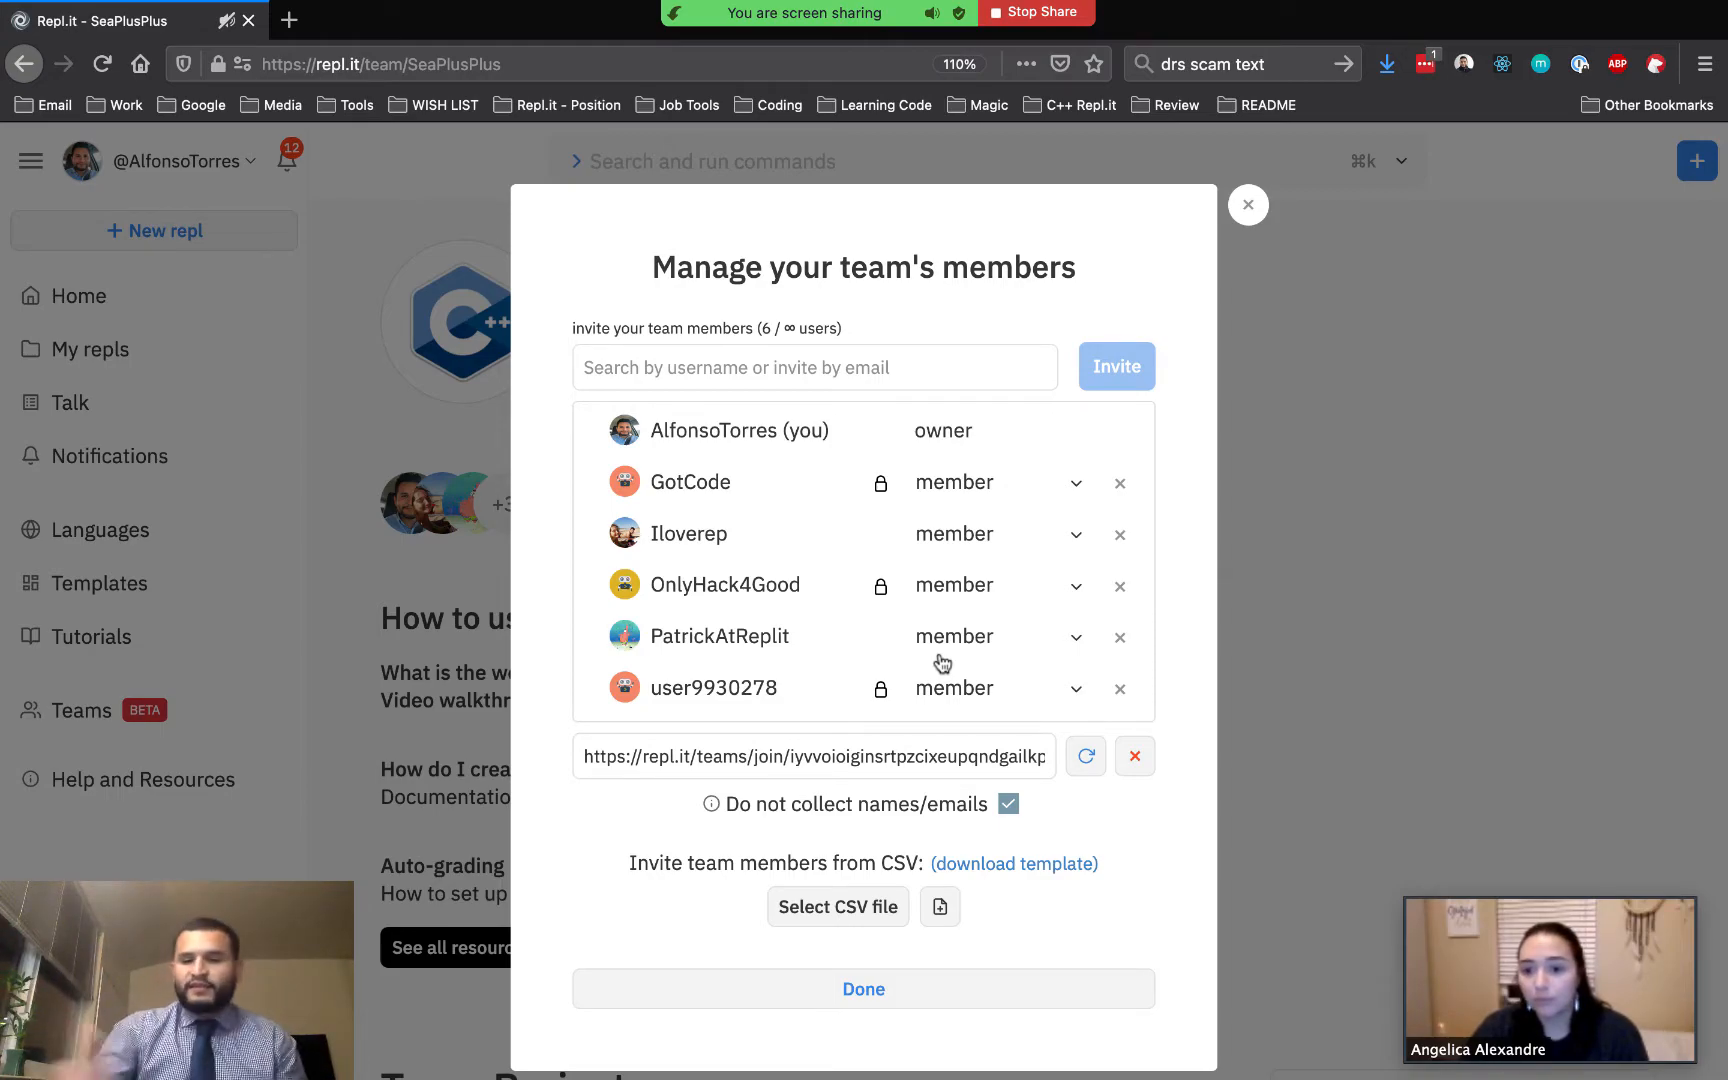
scroll(870, 765, "down", 2)
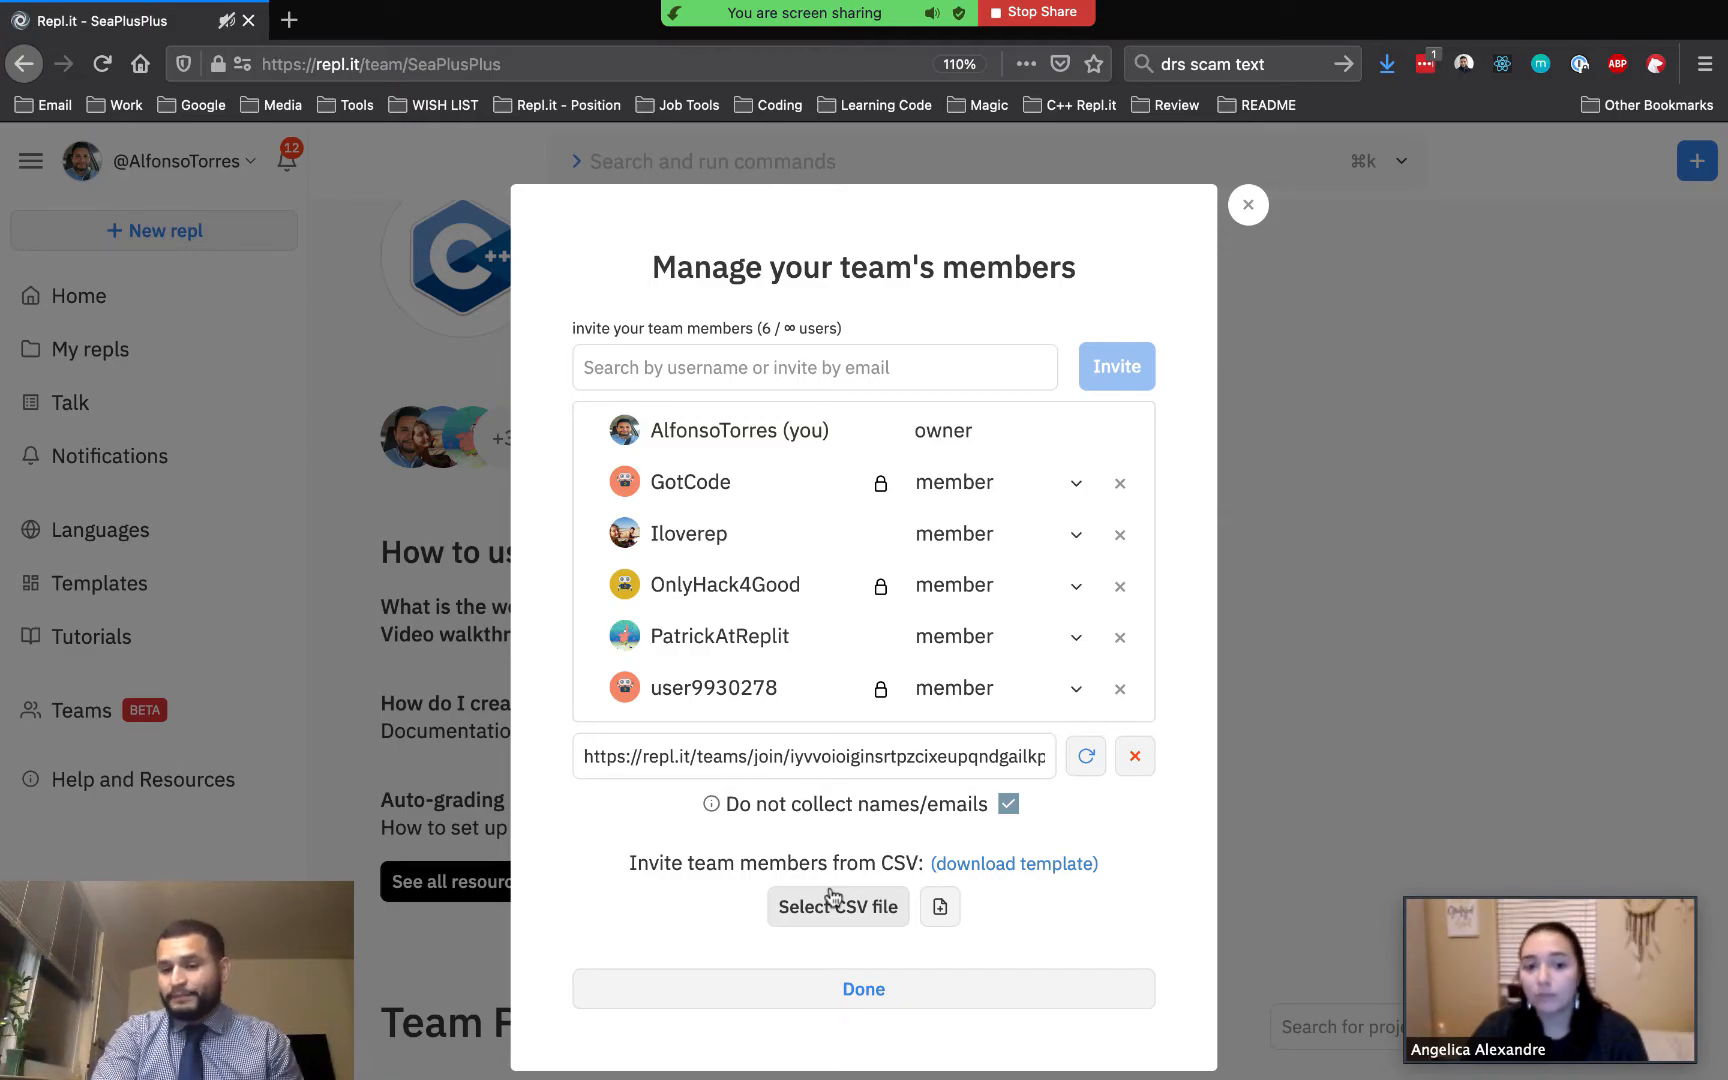
left_click(864, 989)
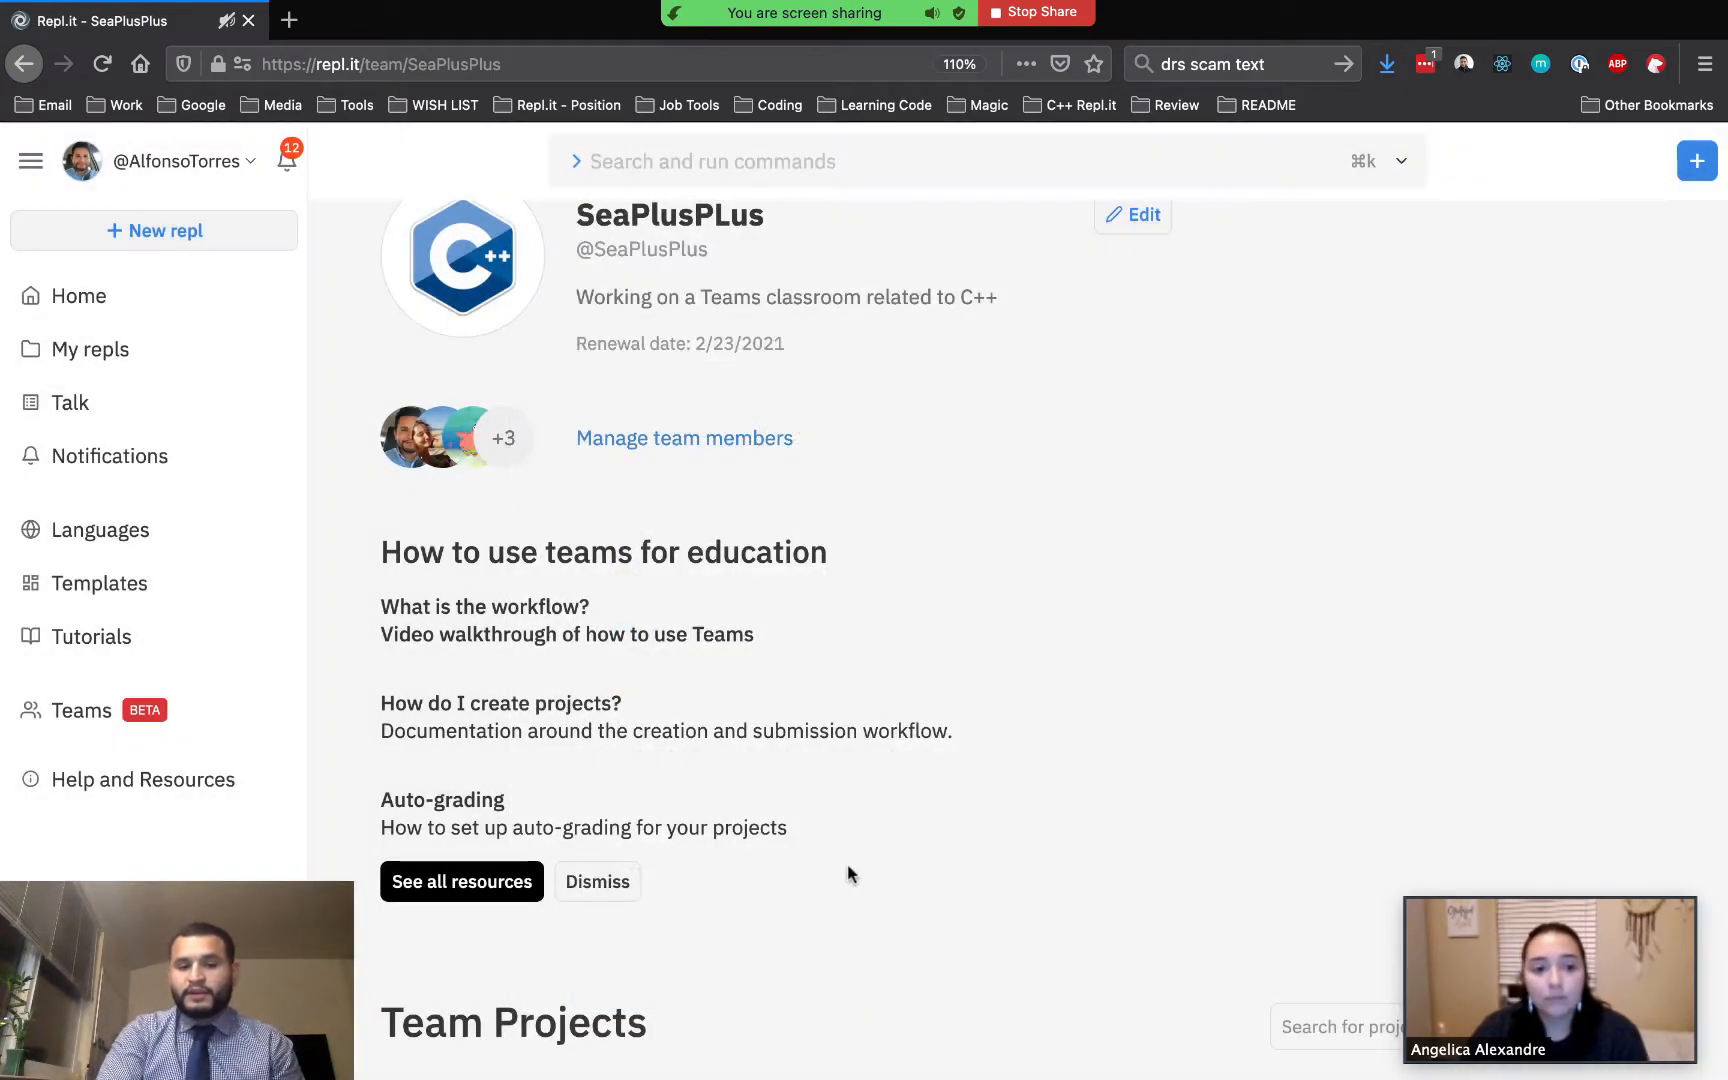
Open the Practice - Hello World! team project from Team Projects
scroll(795, 735, "down", 5)
scroll(795, 738, "down", 2)
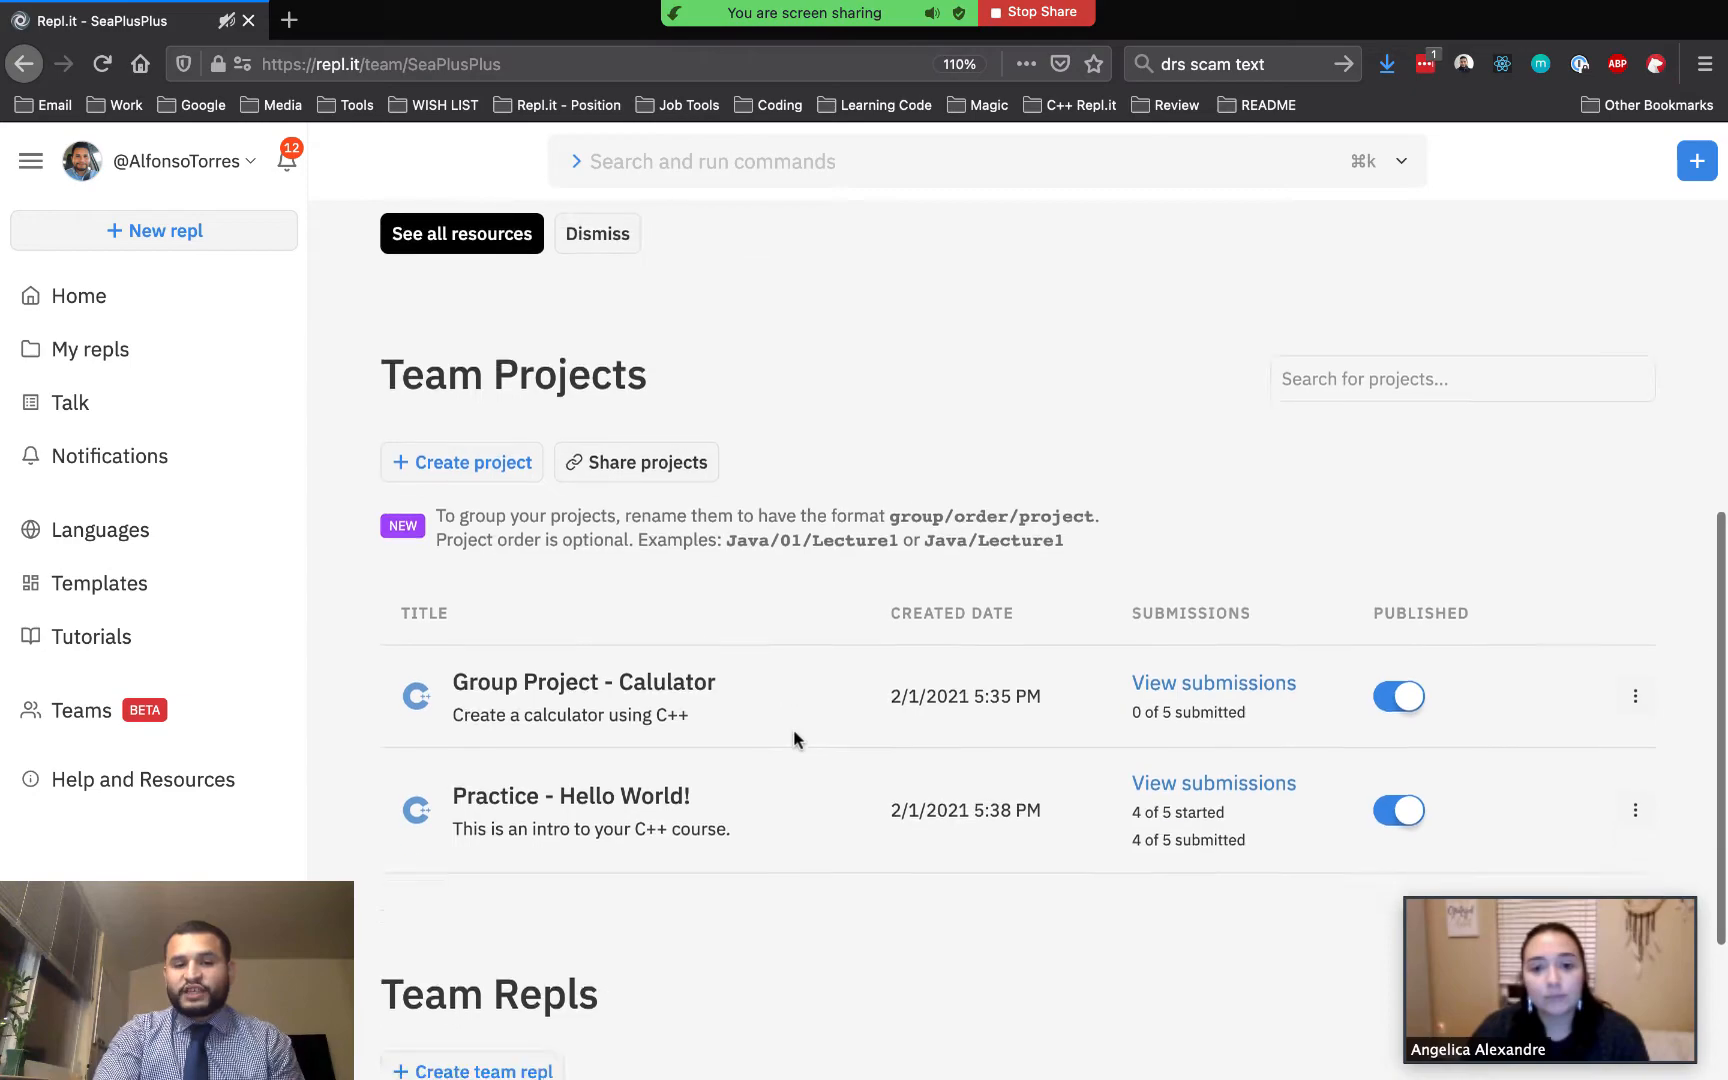
scroll(700, 590, "down", 3)
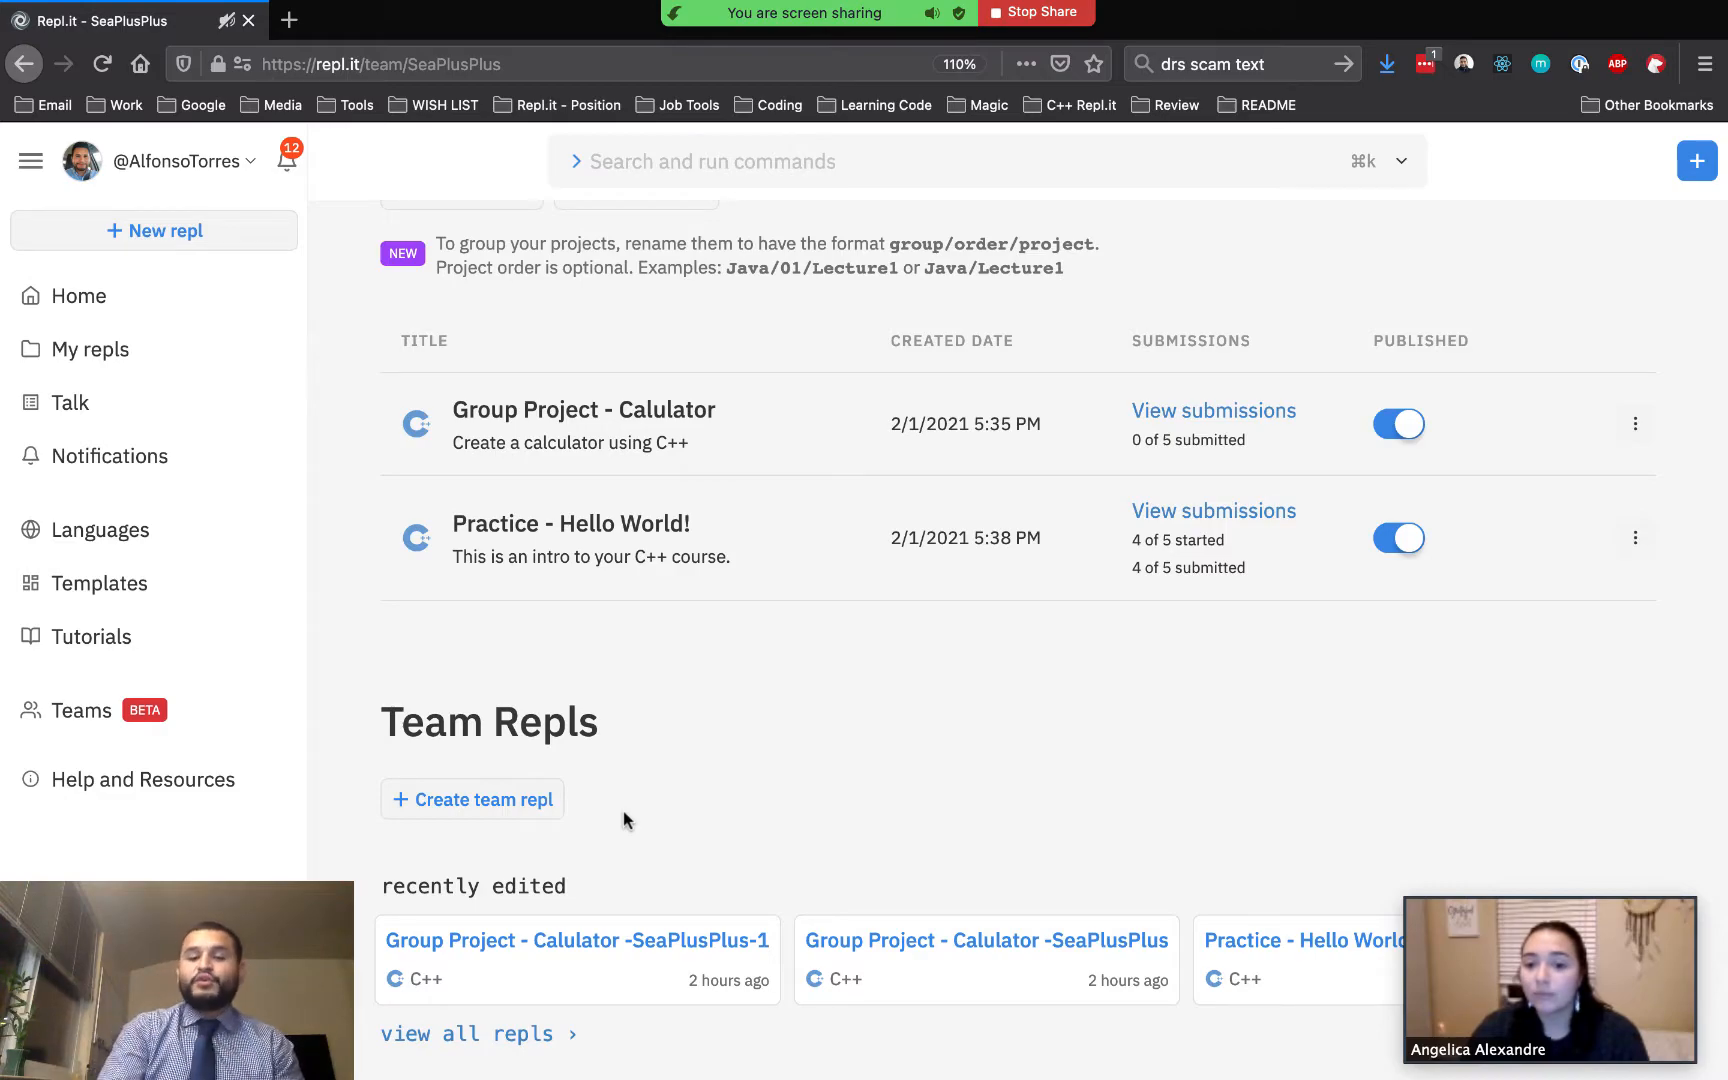
scroll(675, 648, "up", 5)
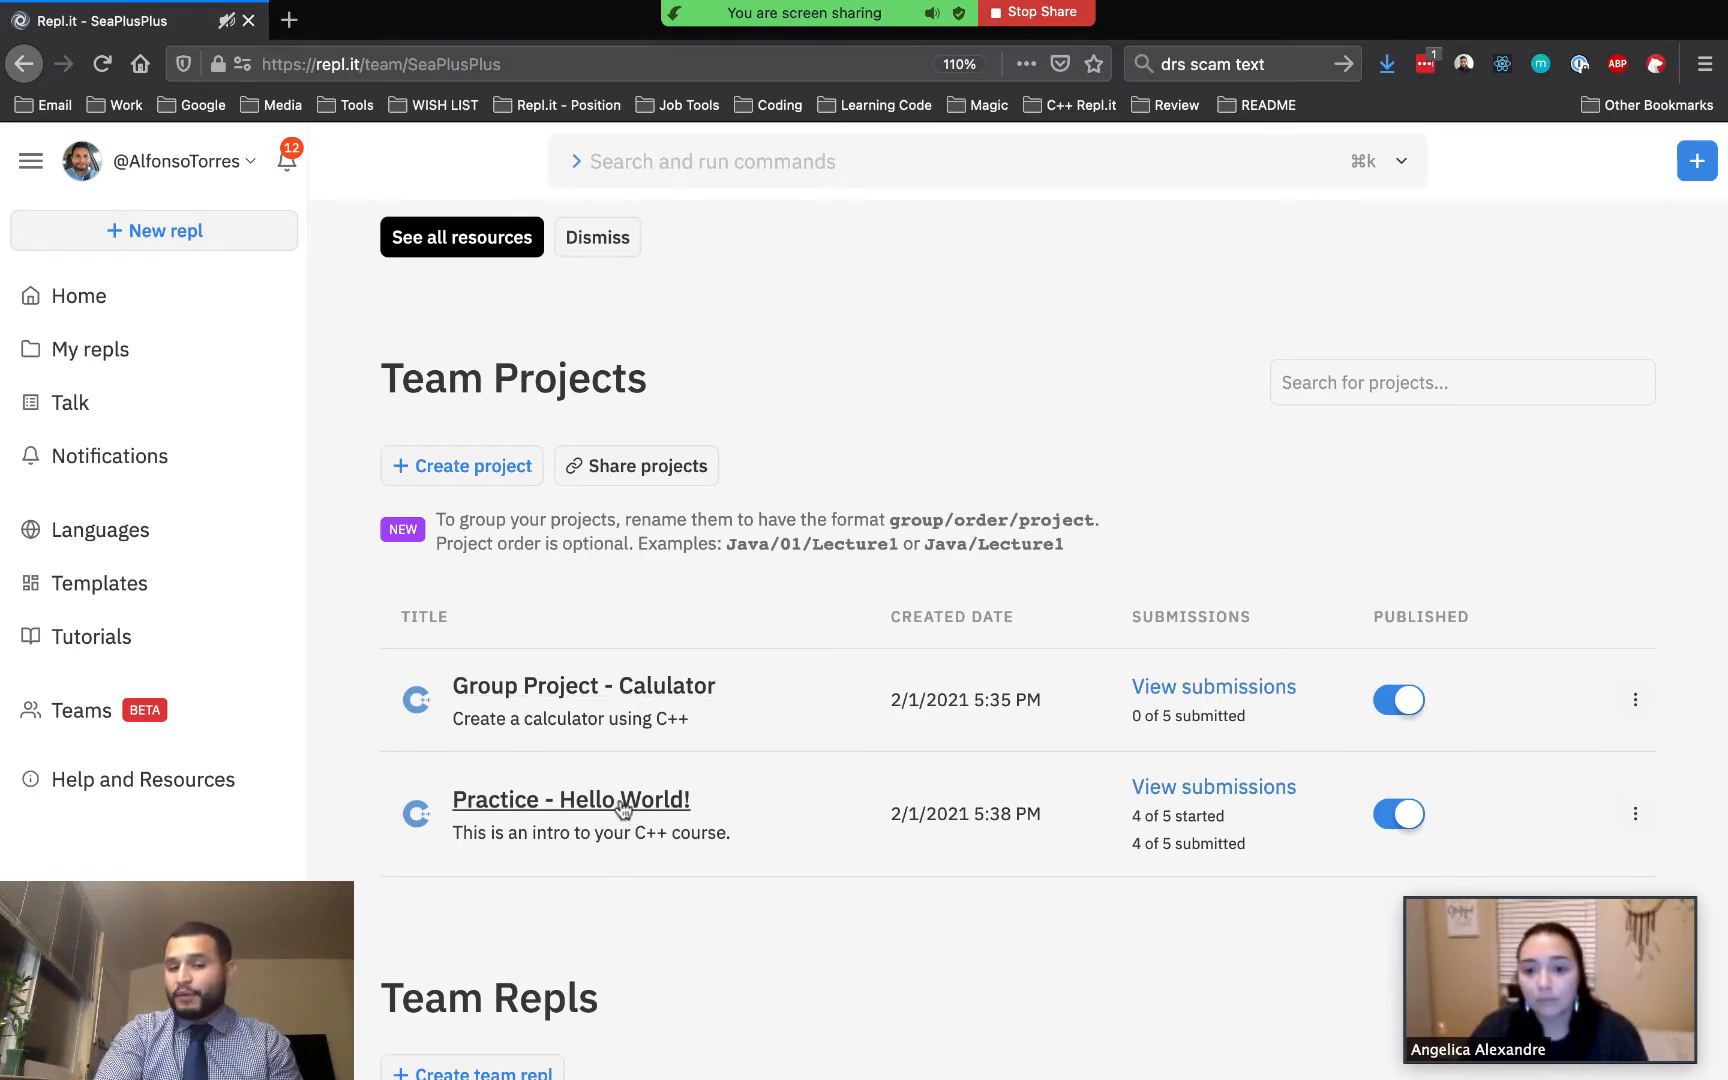
left_click(657, 803)
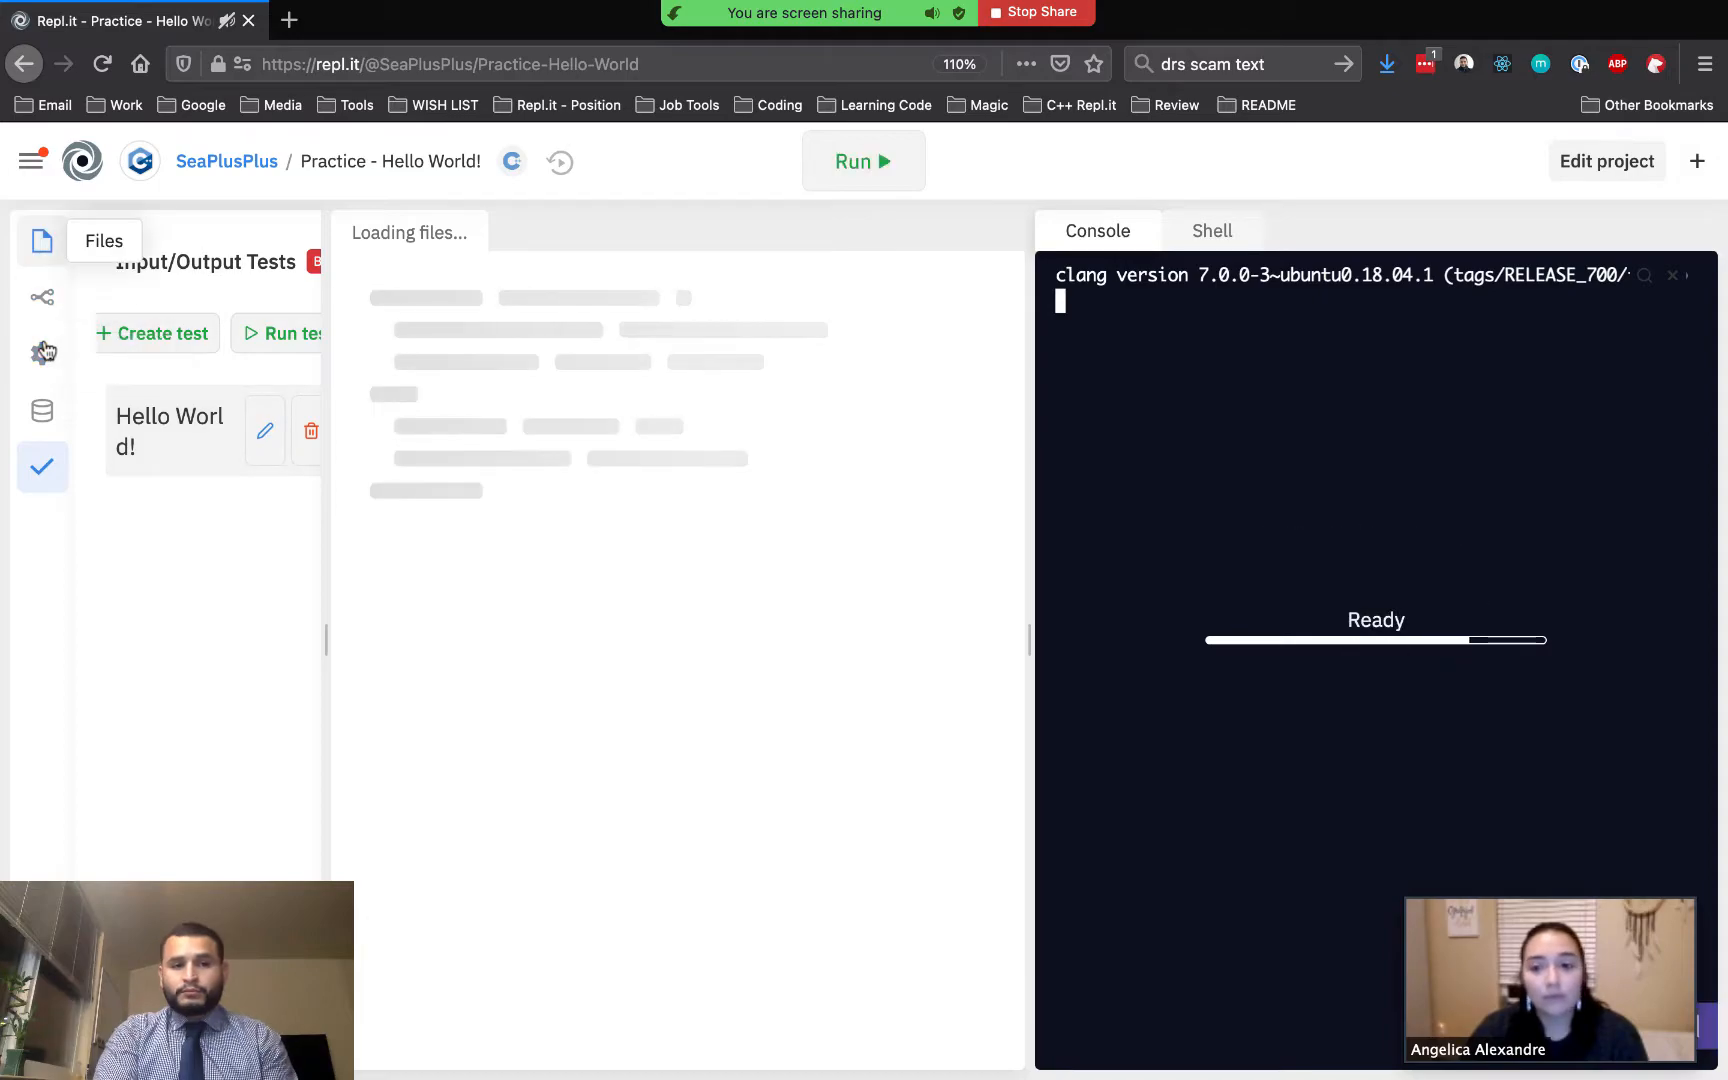
Open README.md with its Markdown preview turned on, and show the Input/Output Tests panel
left_click(40, 252)
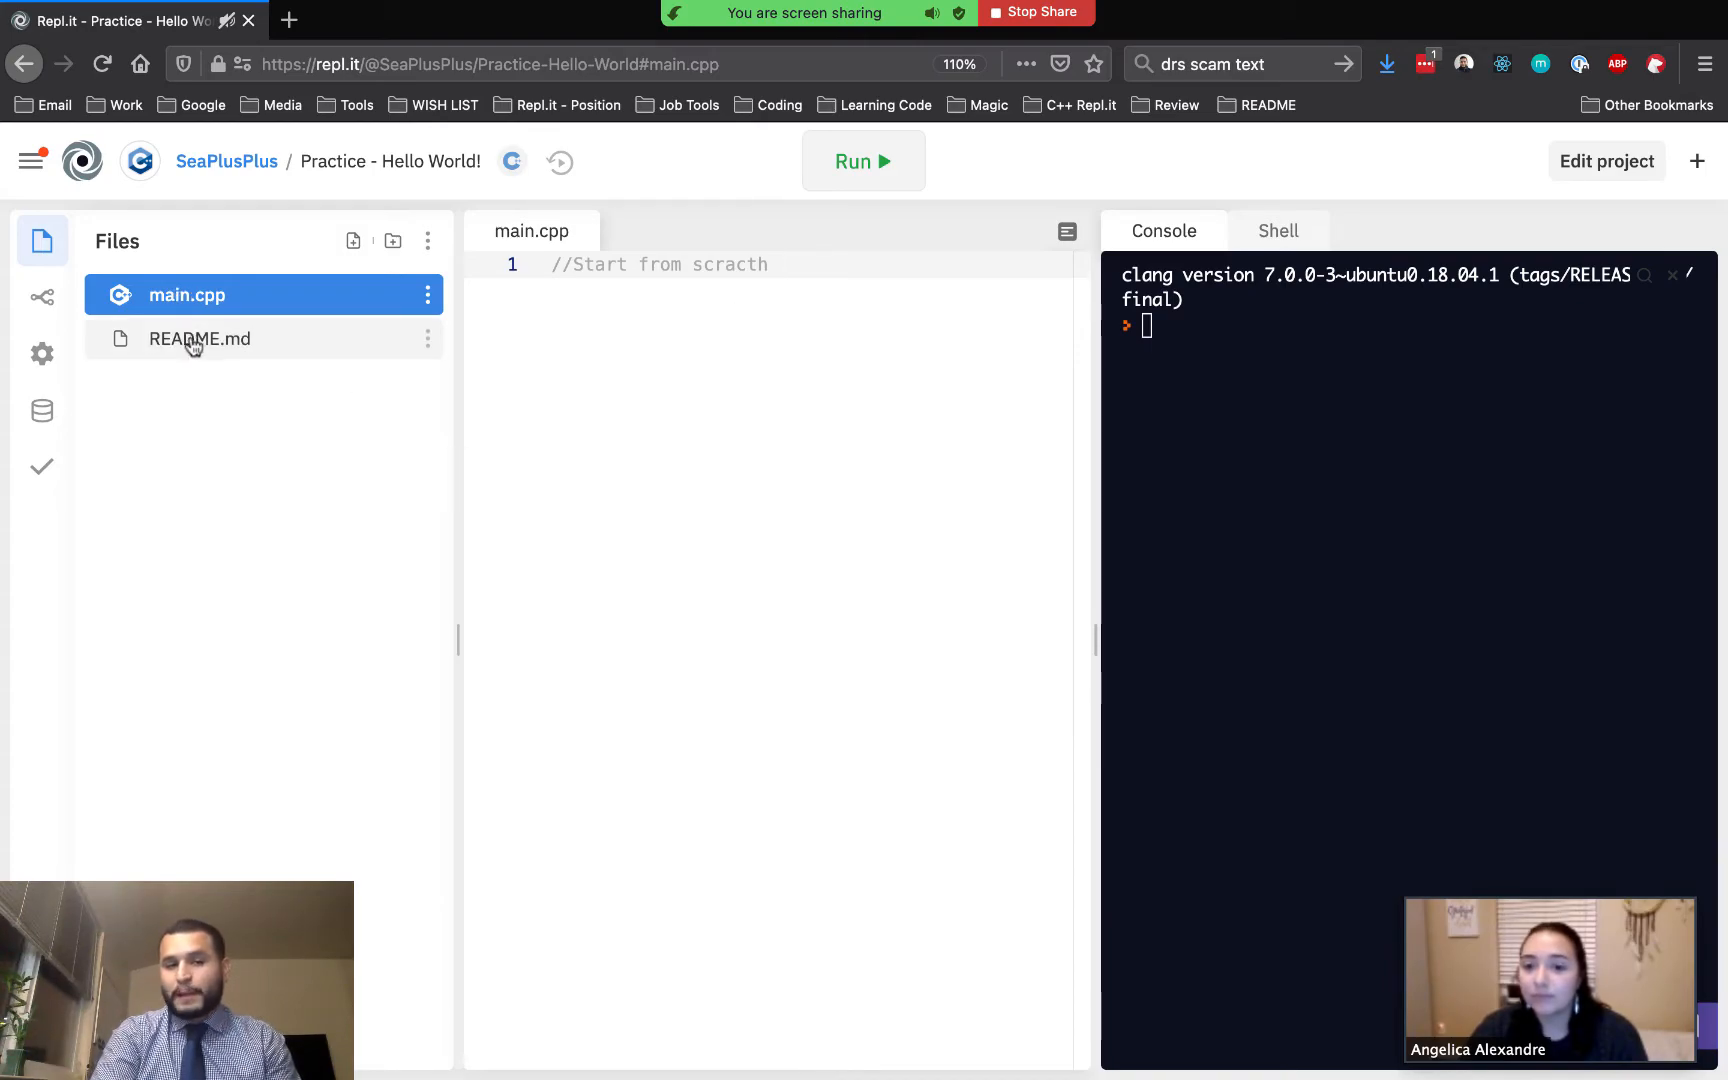
left_click(191, 338)
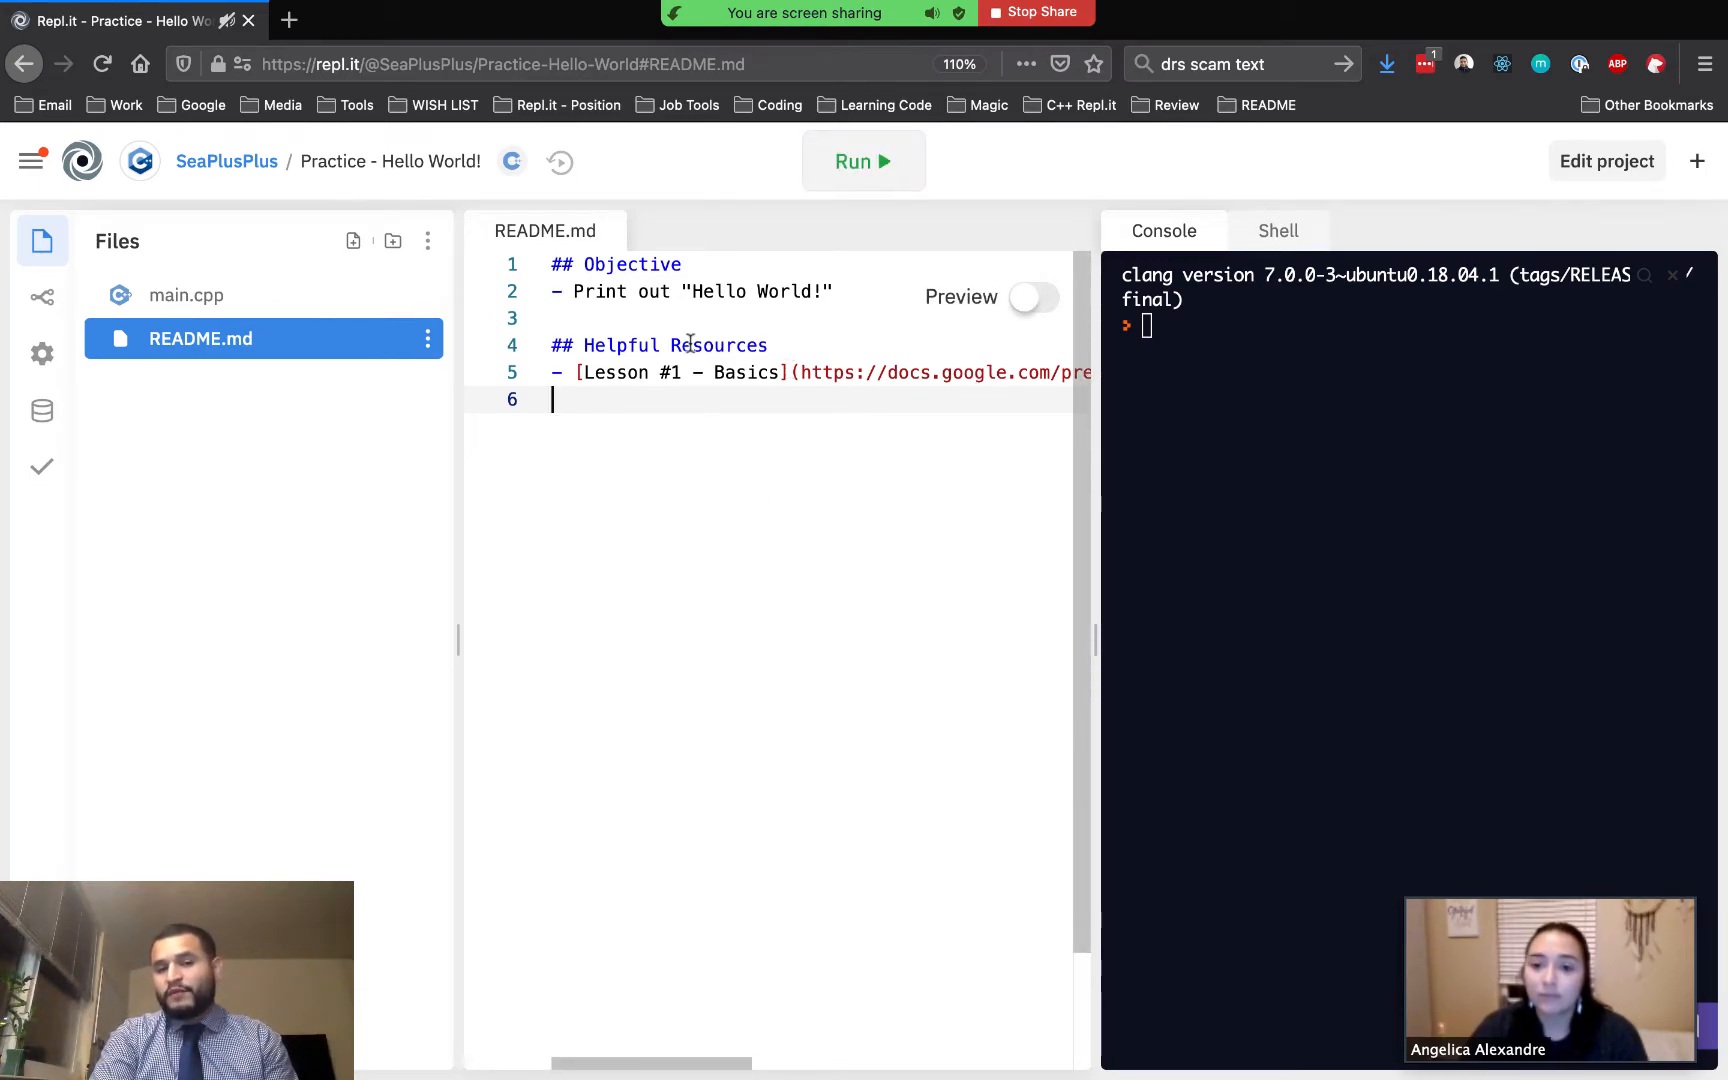
left_click(1030, 297)
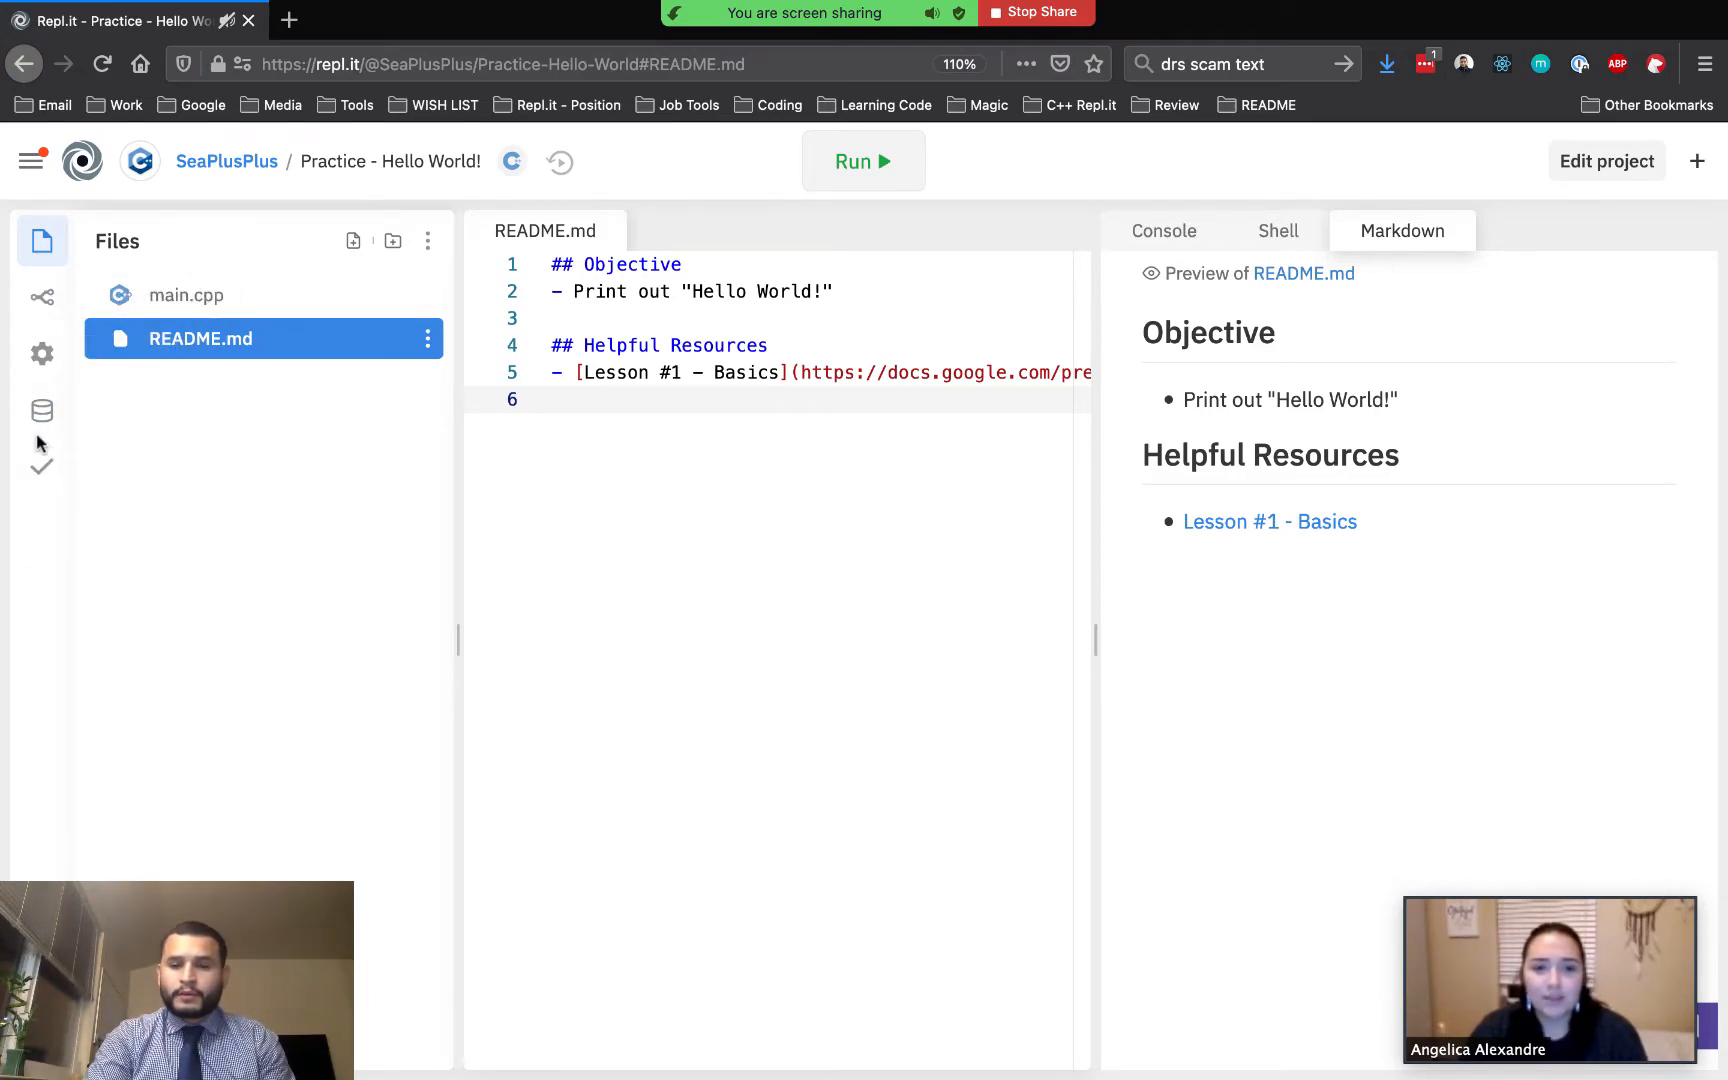
left_click(41, 466)
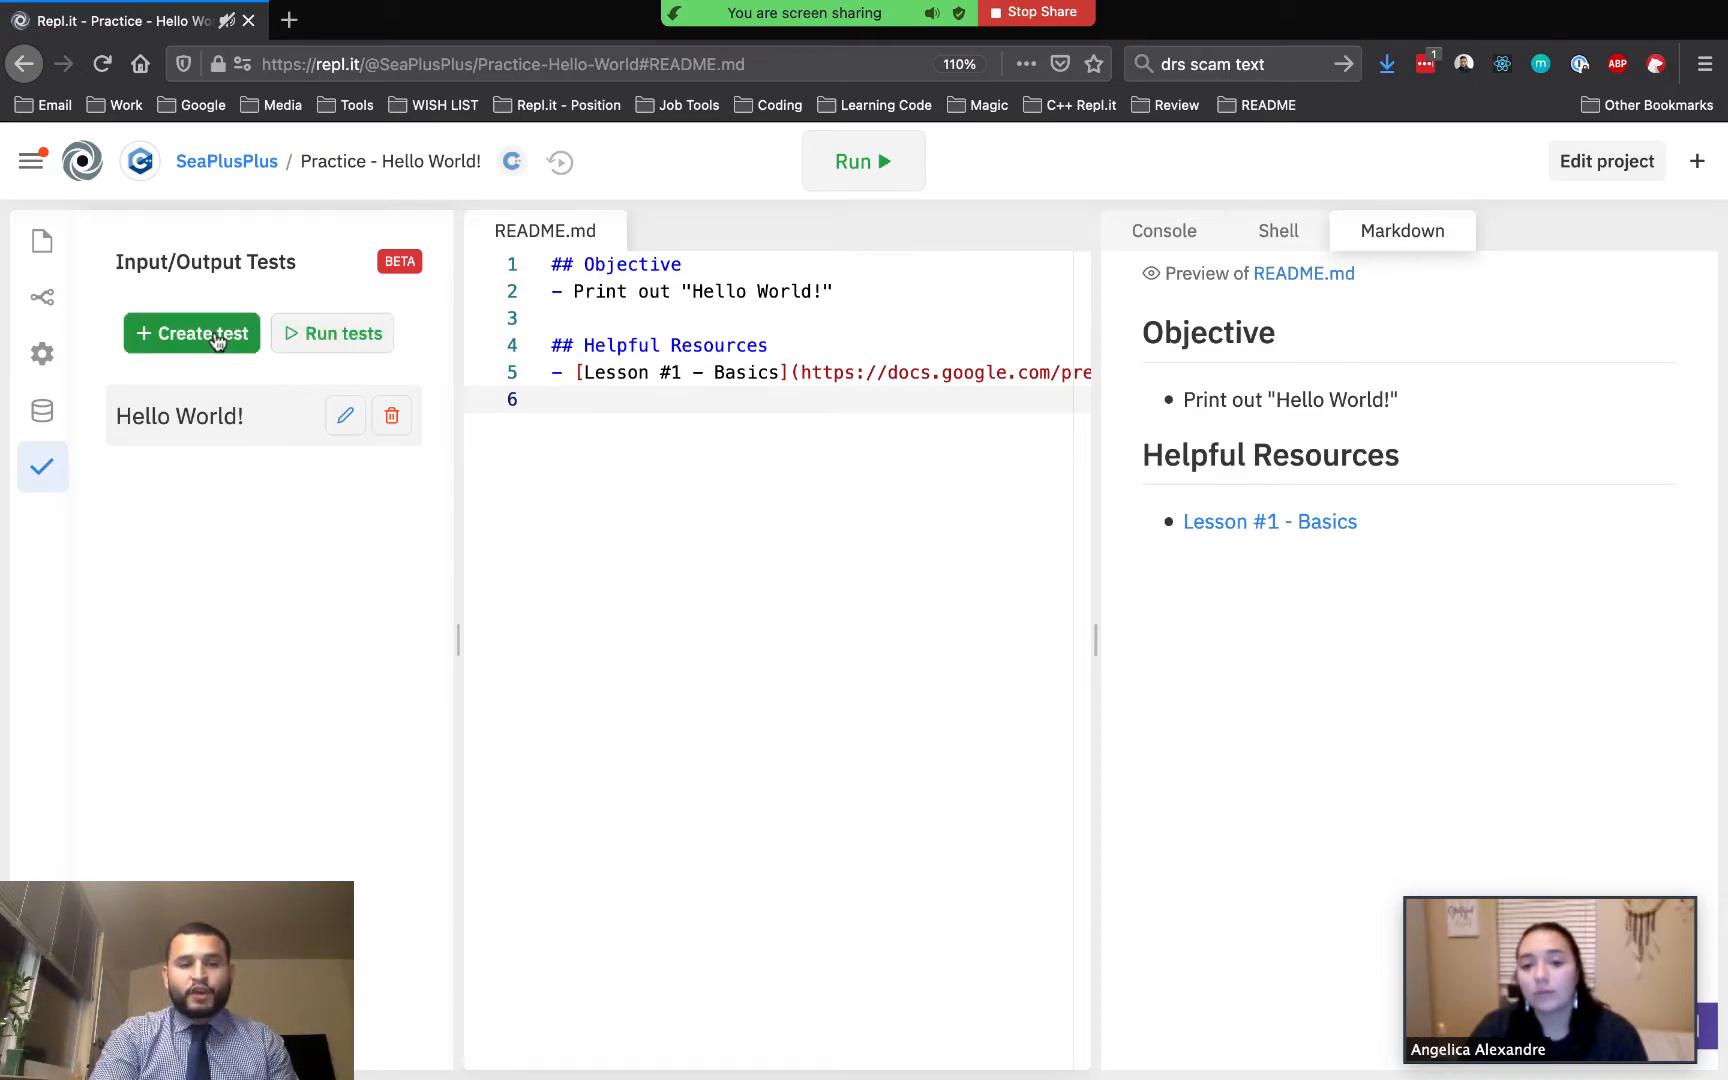
Open the Create test dialog, review its fields and comparison options, and cancel it
left_click(216, 340)
left_click(729, 345)
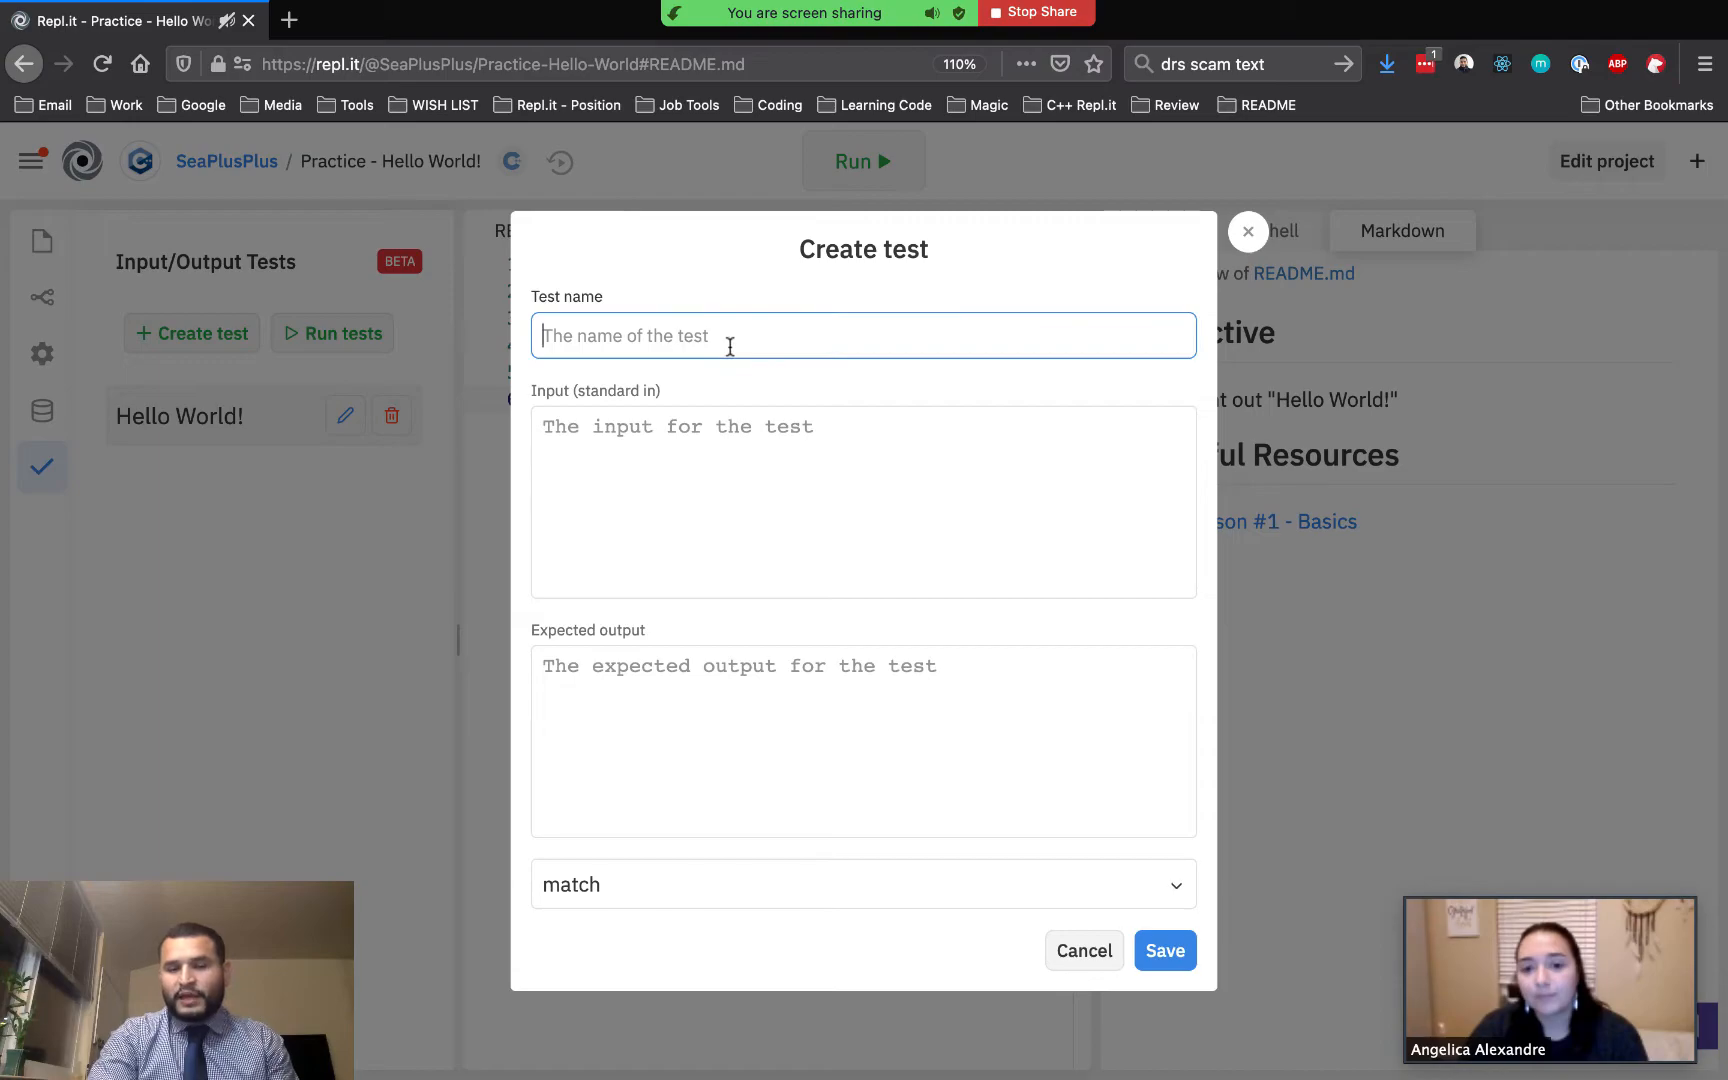
left_click(683, 440)
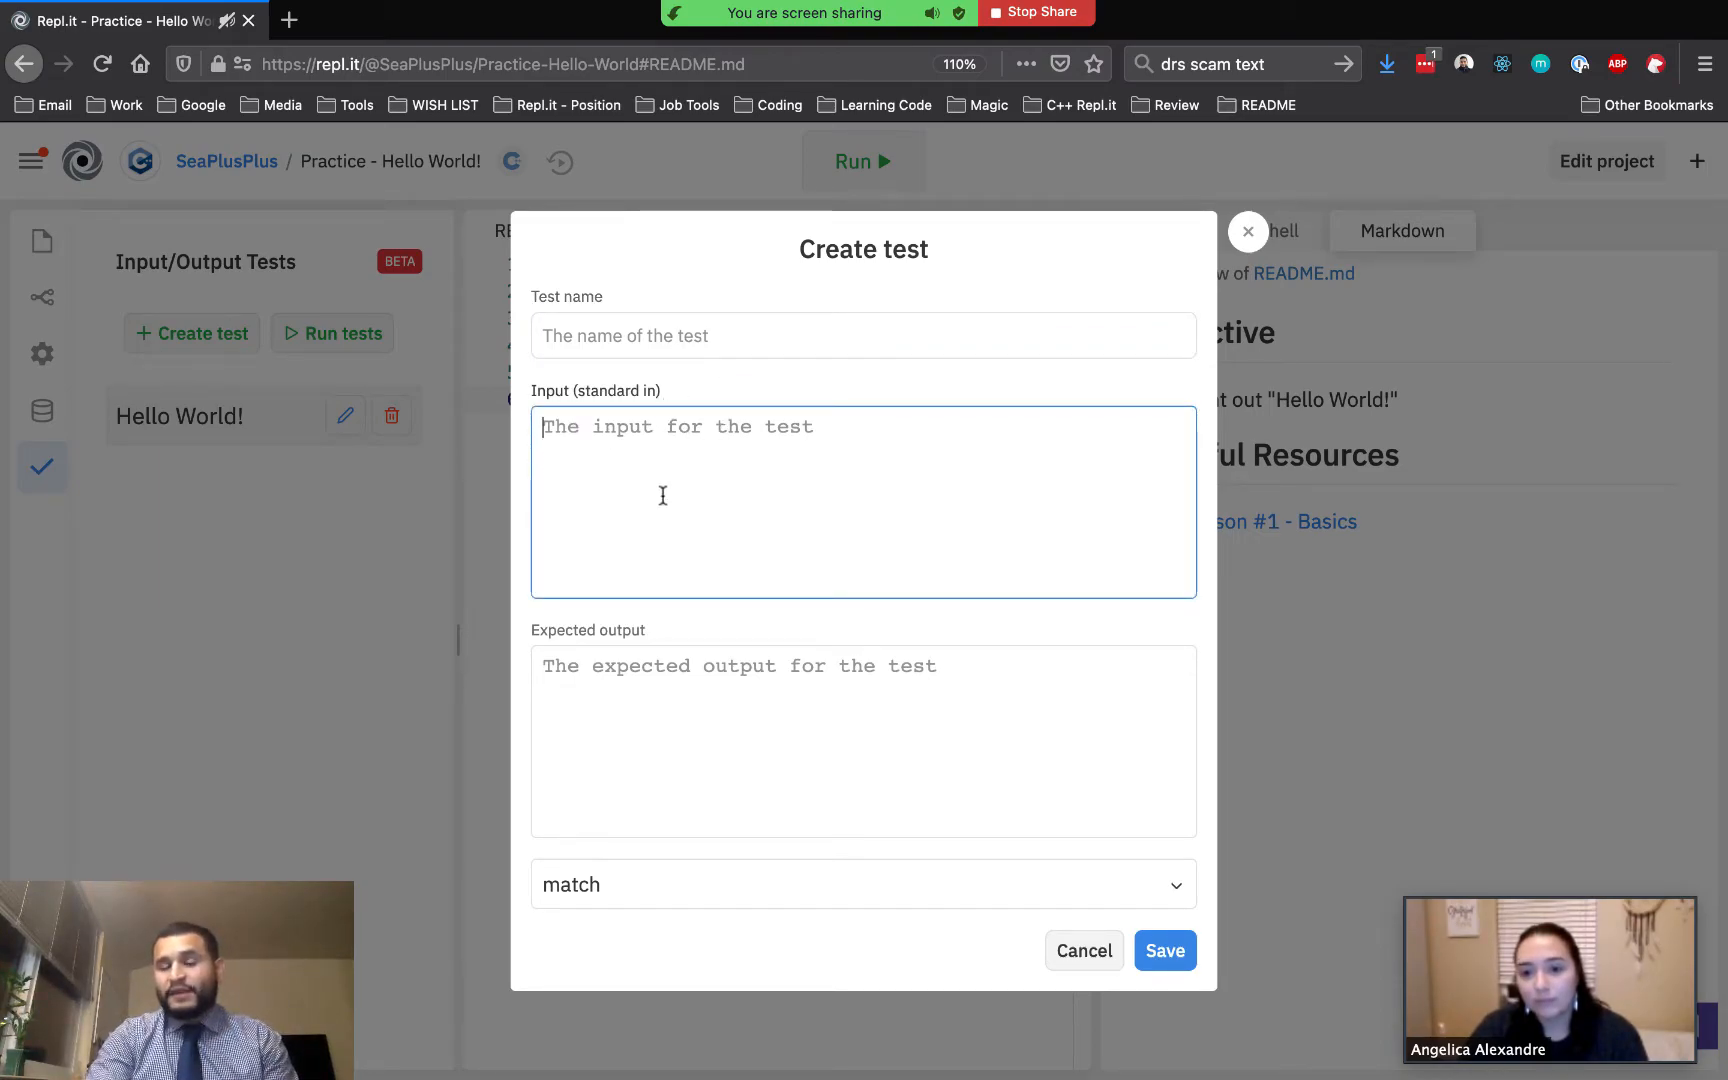
left_click(662, 691)
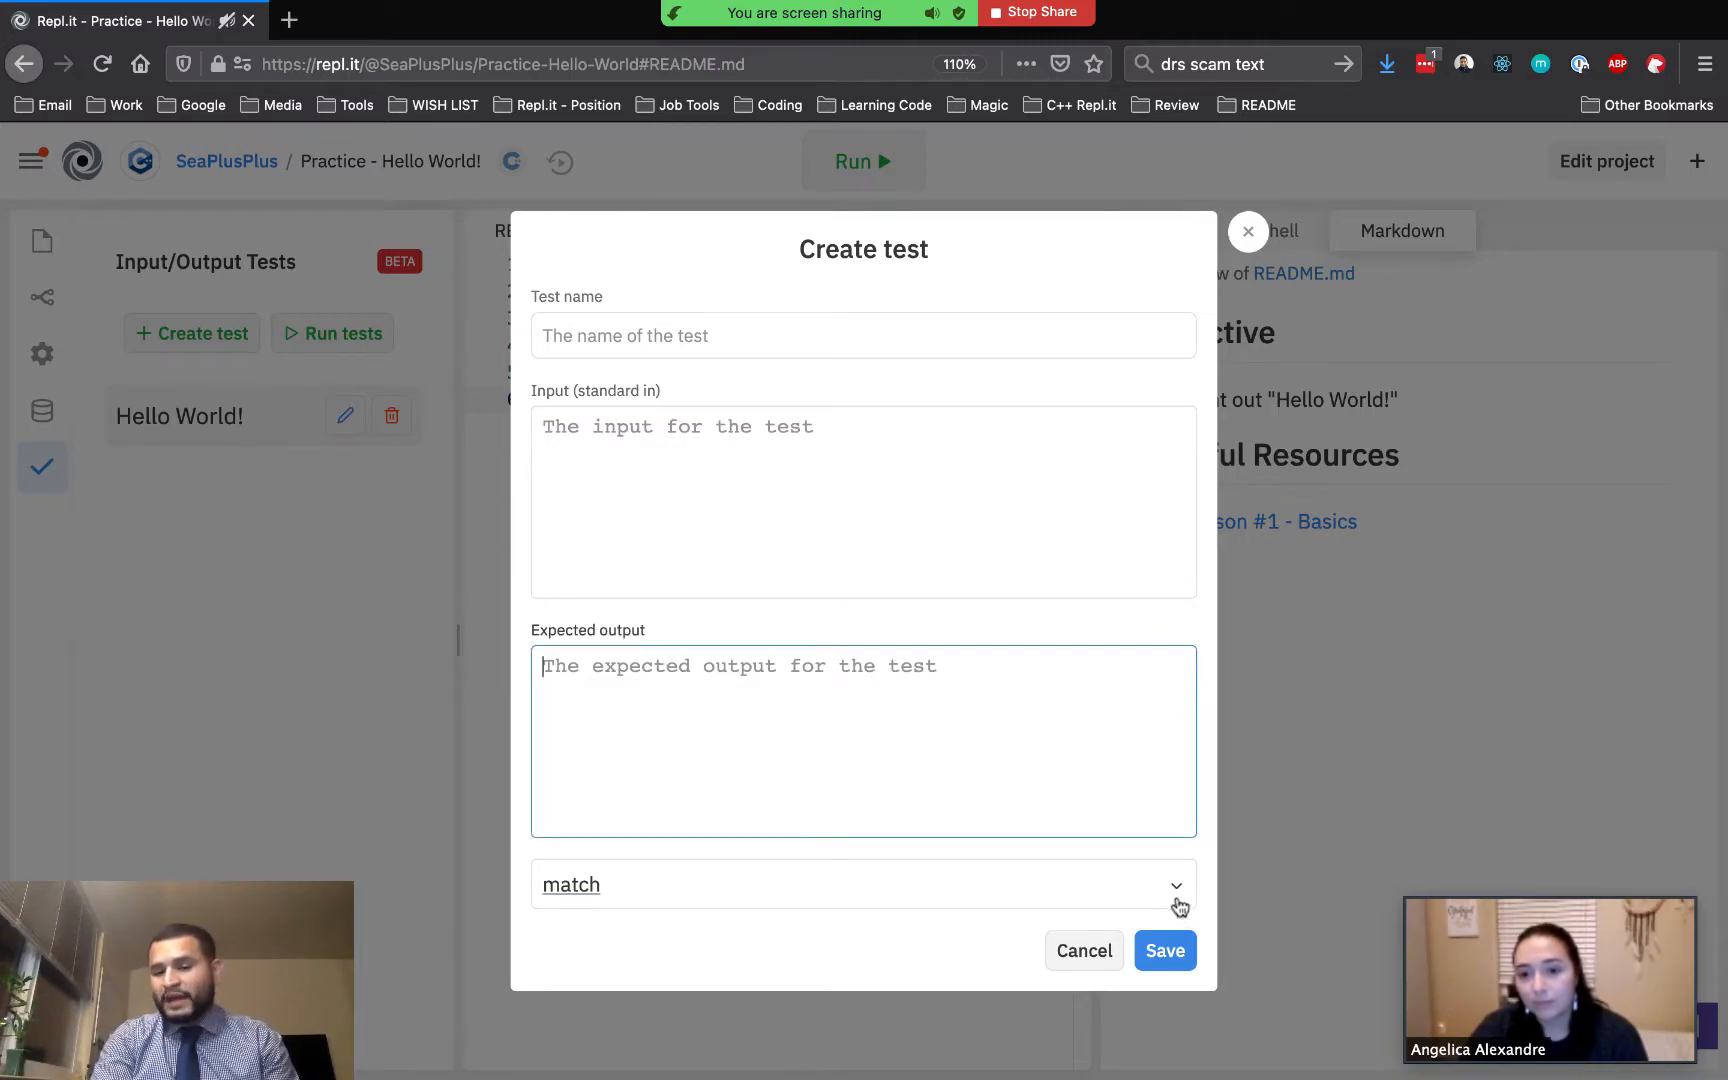
left_click(1177, 900)
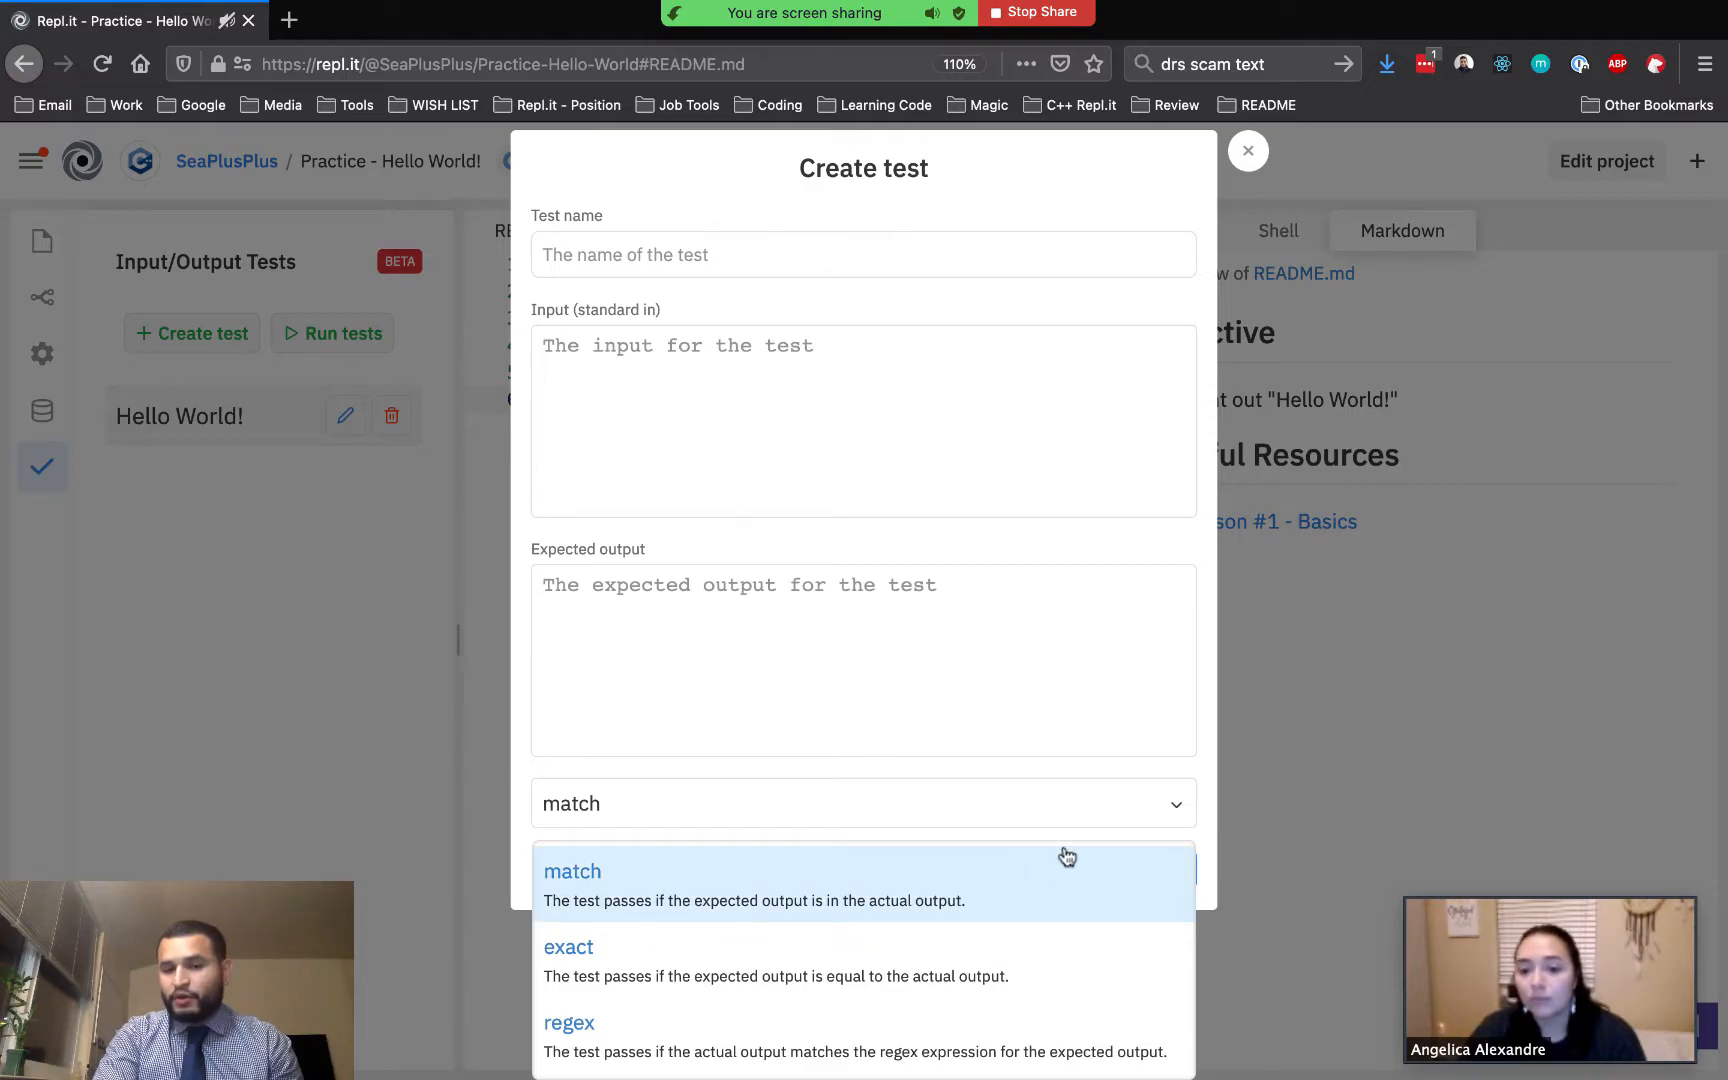
left_click(1180, 812)
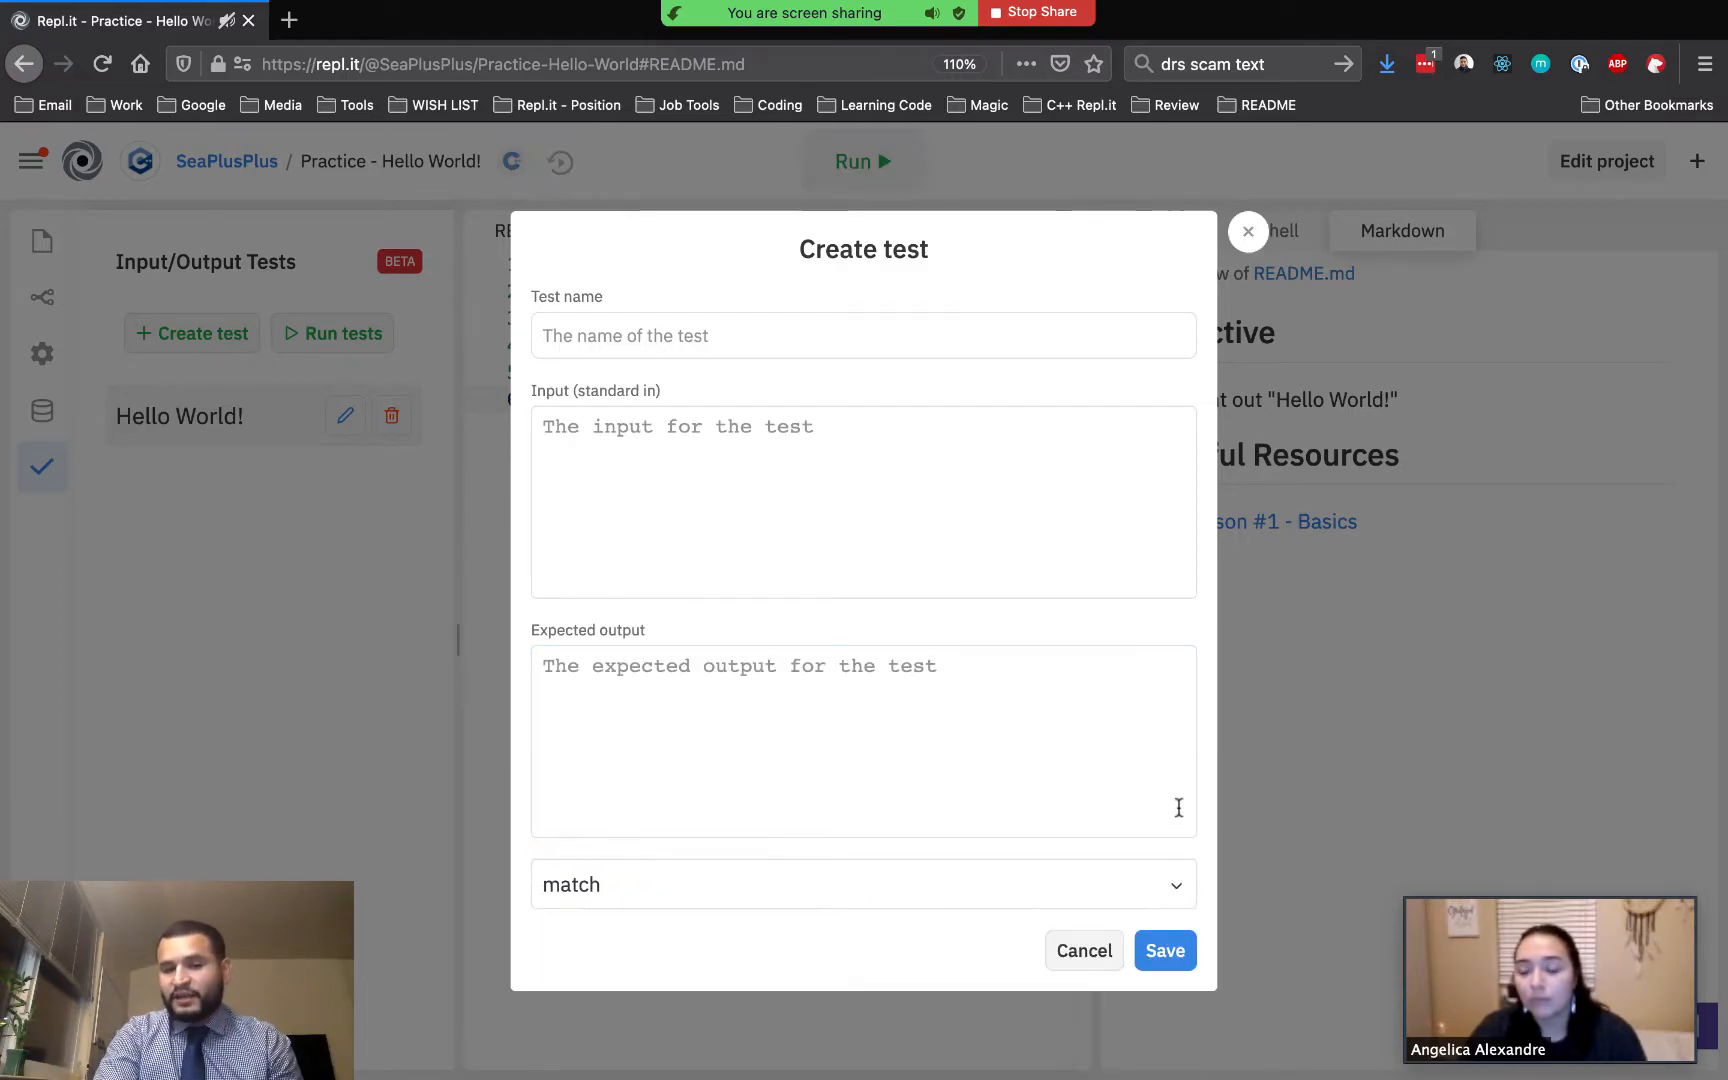
left_click(1085, 950)
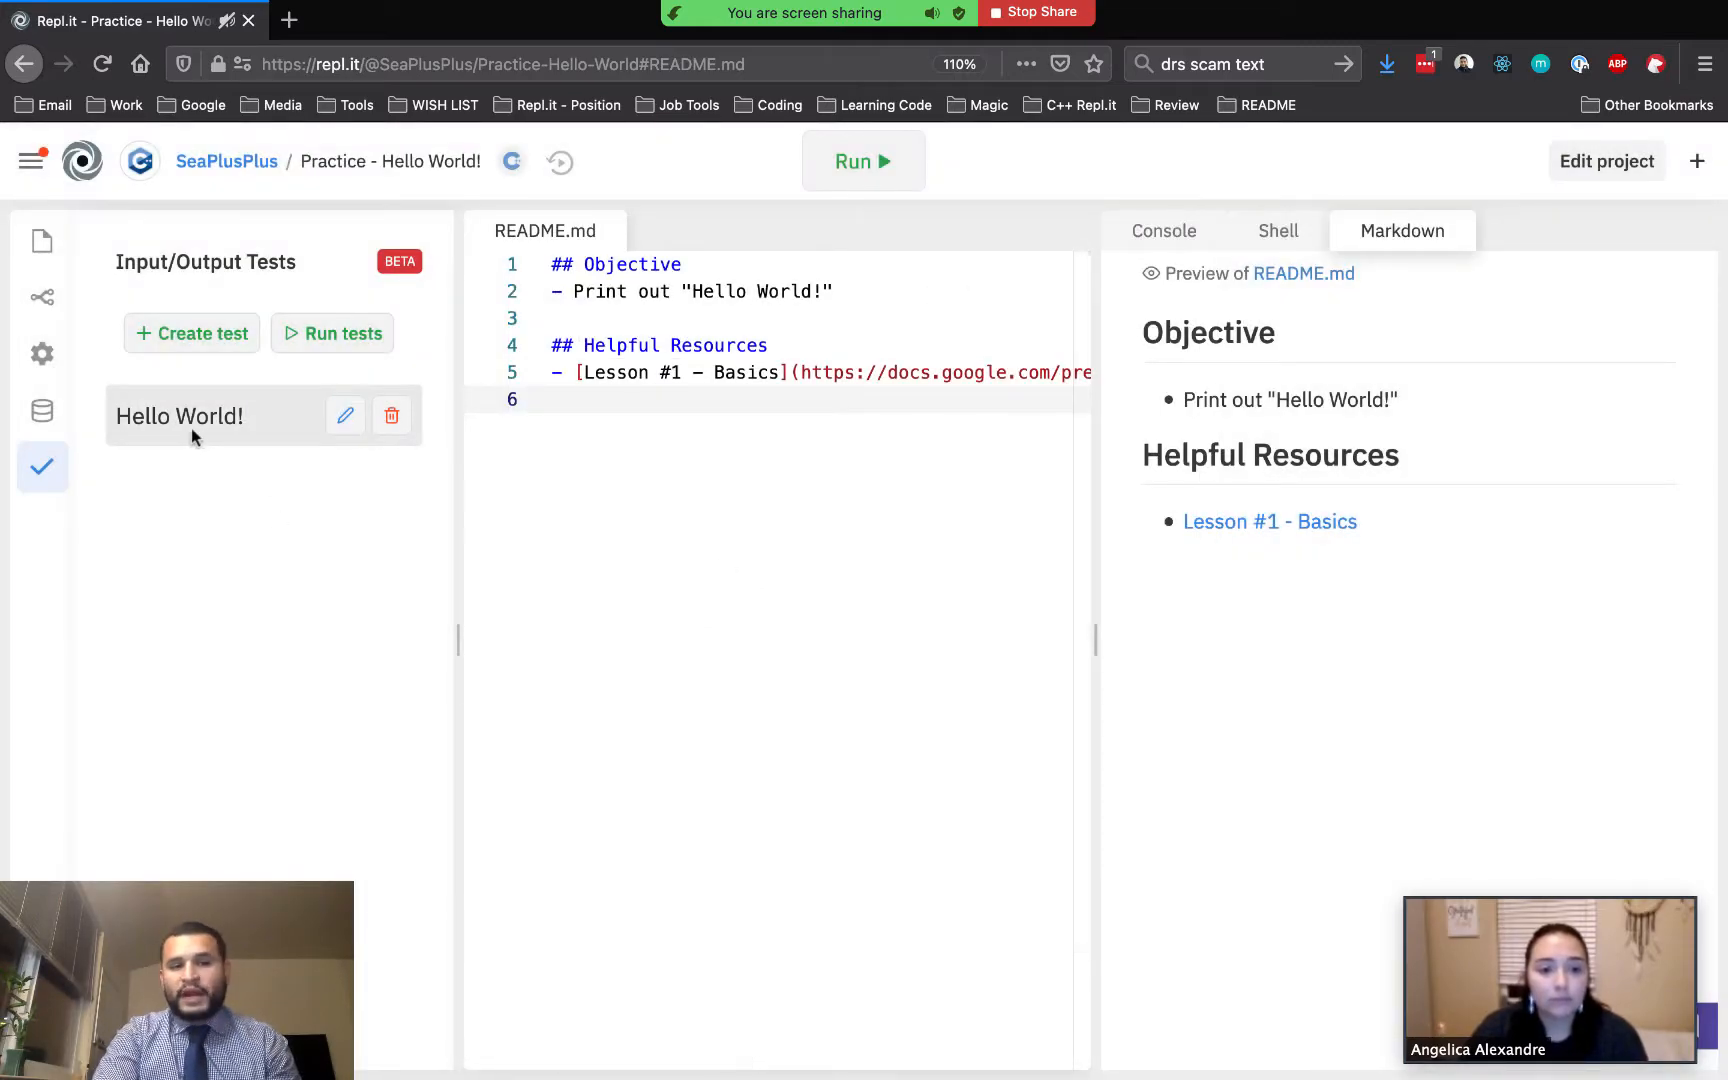
View the Hello World! test's input and expected output, then close it
left_click(269, 416)
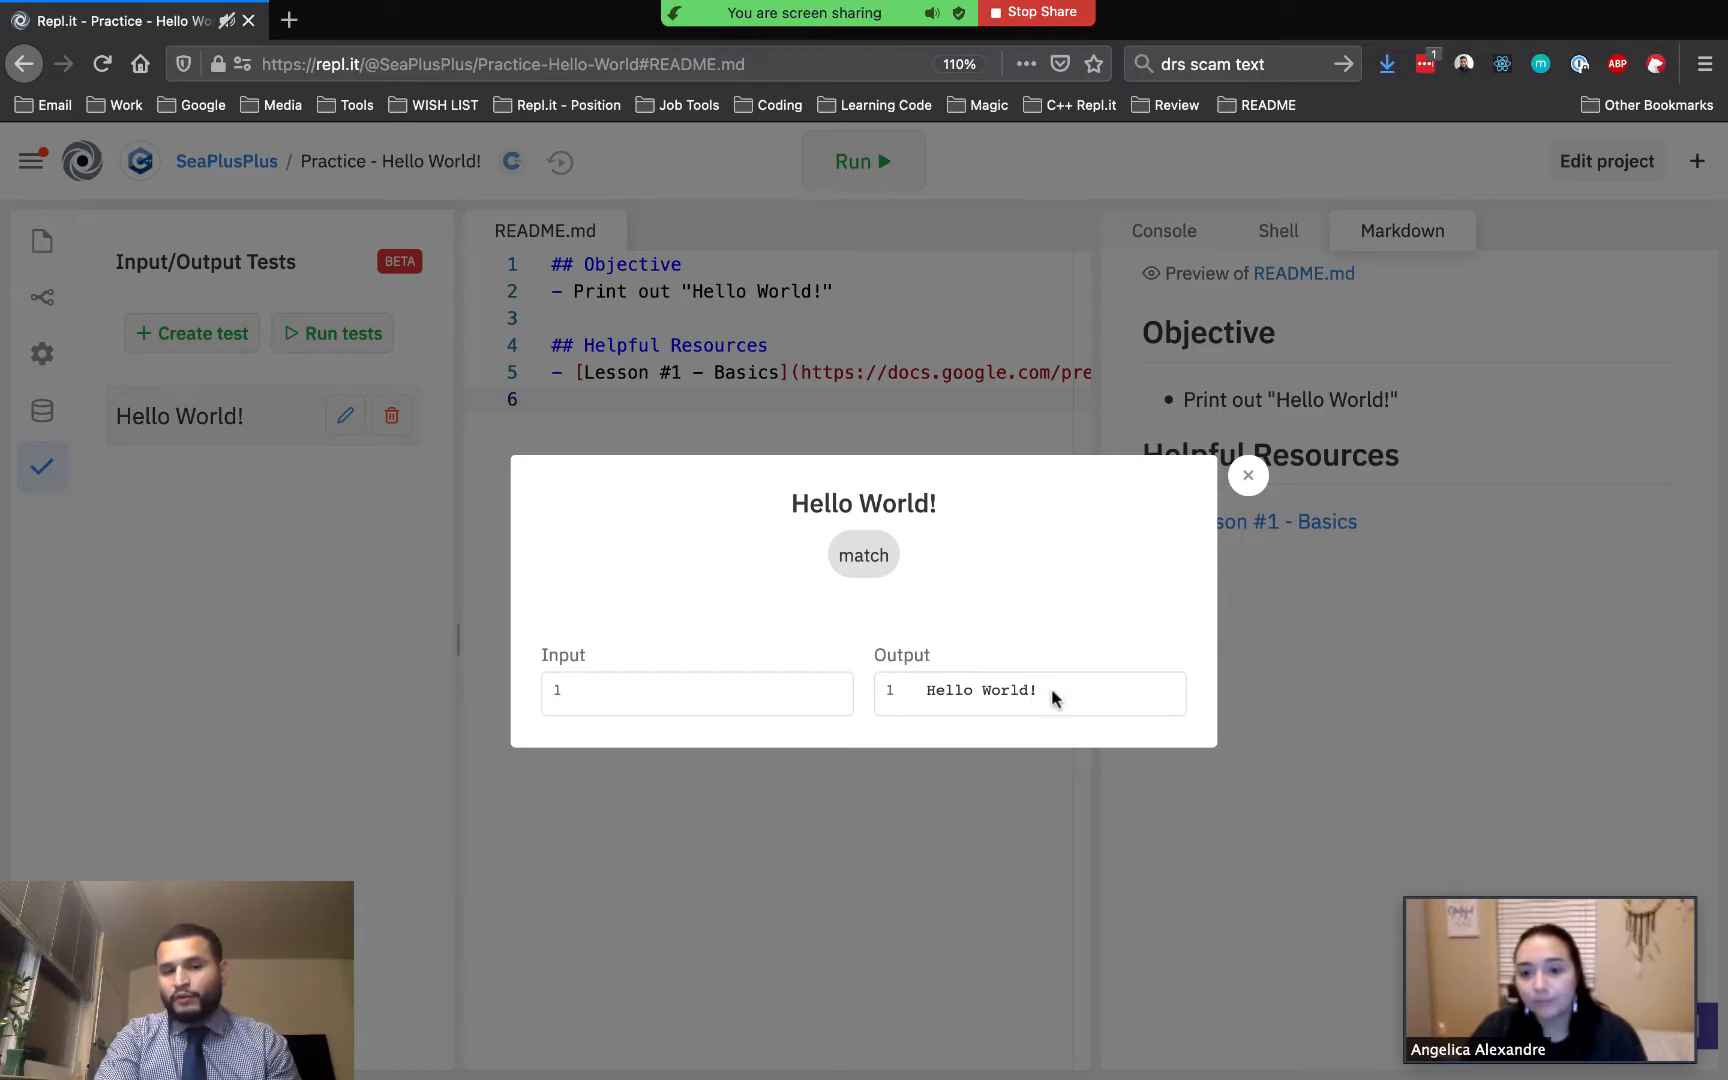
left_click(1250, 474)
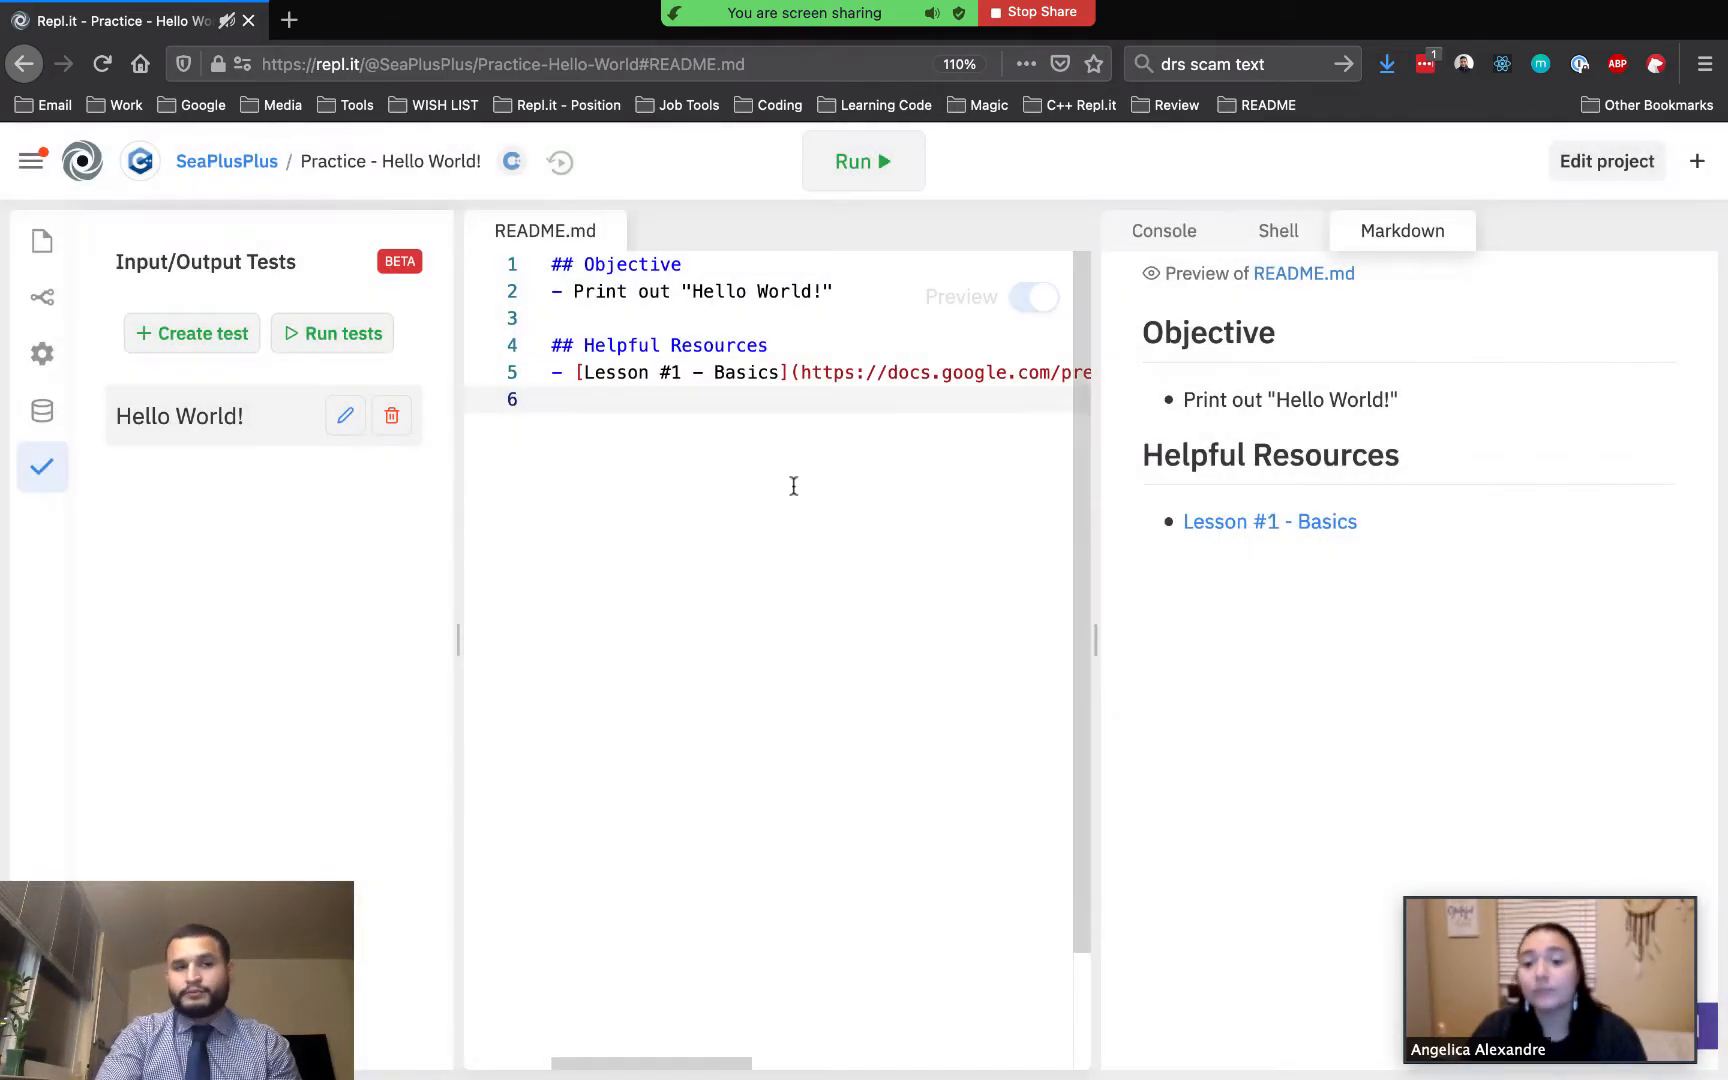
Go to the SeaPlusPLus team page and open the submissions of the Practice - Hello World! project
left_click(30, 163)
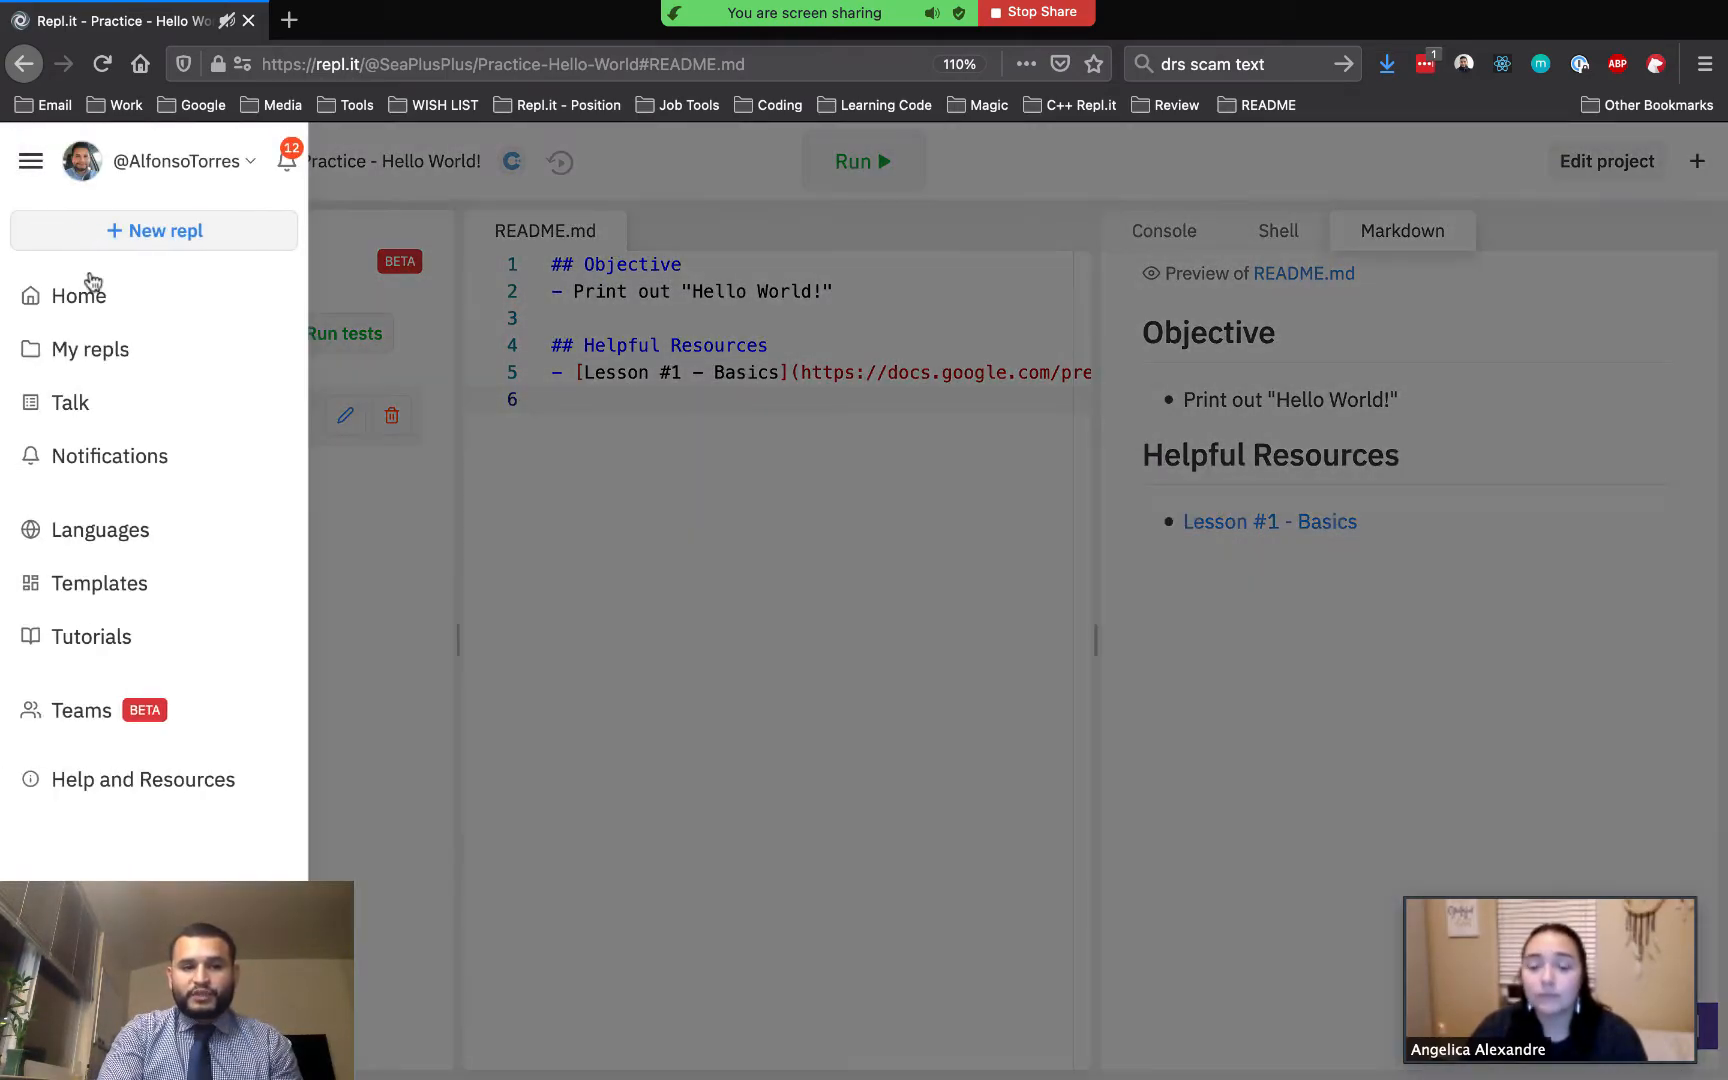
left_click(91, 712)
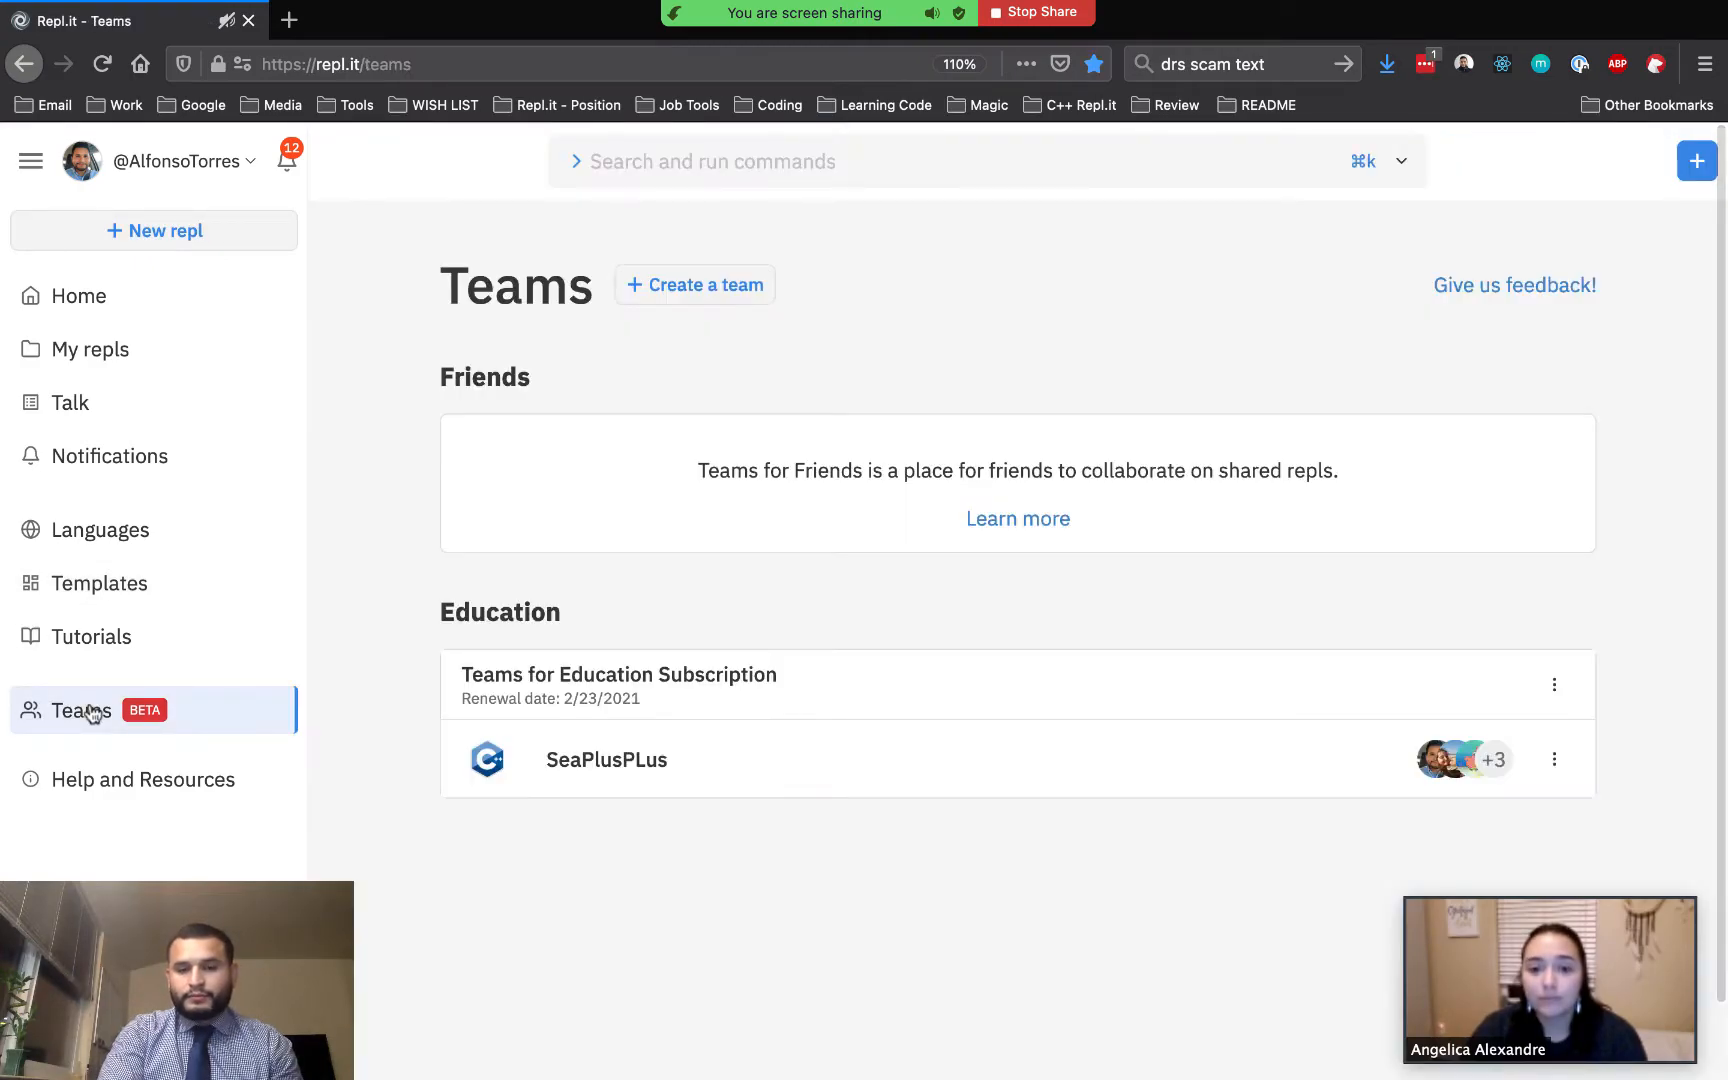
left_click(534, 768)
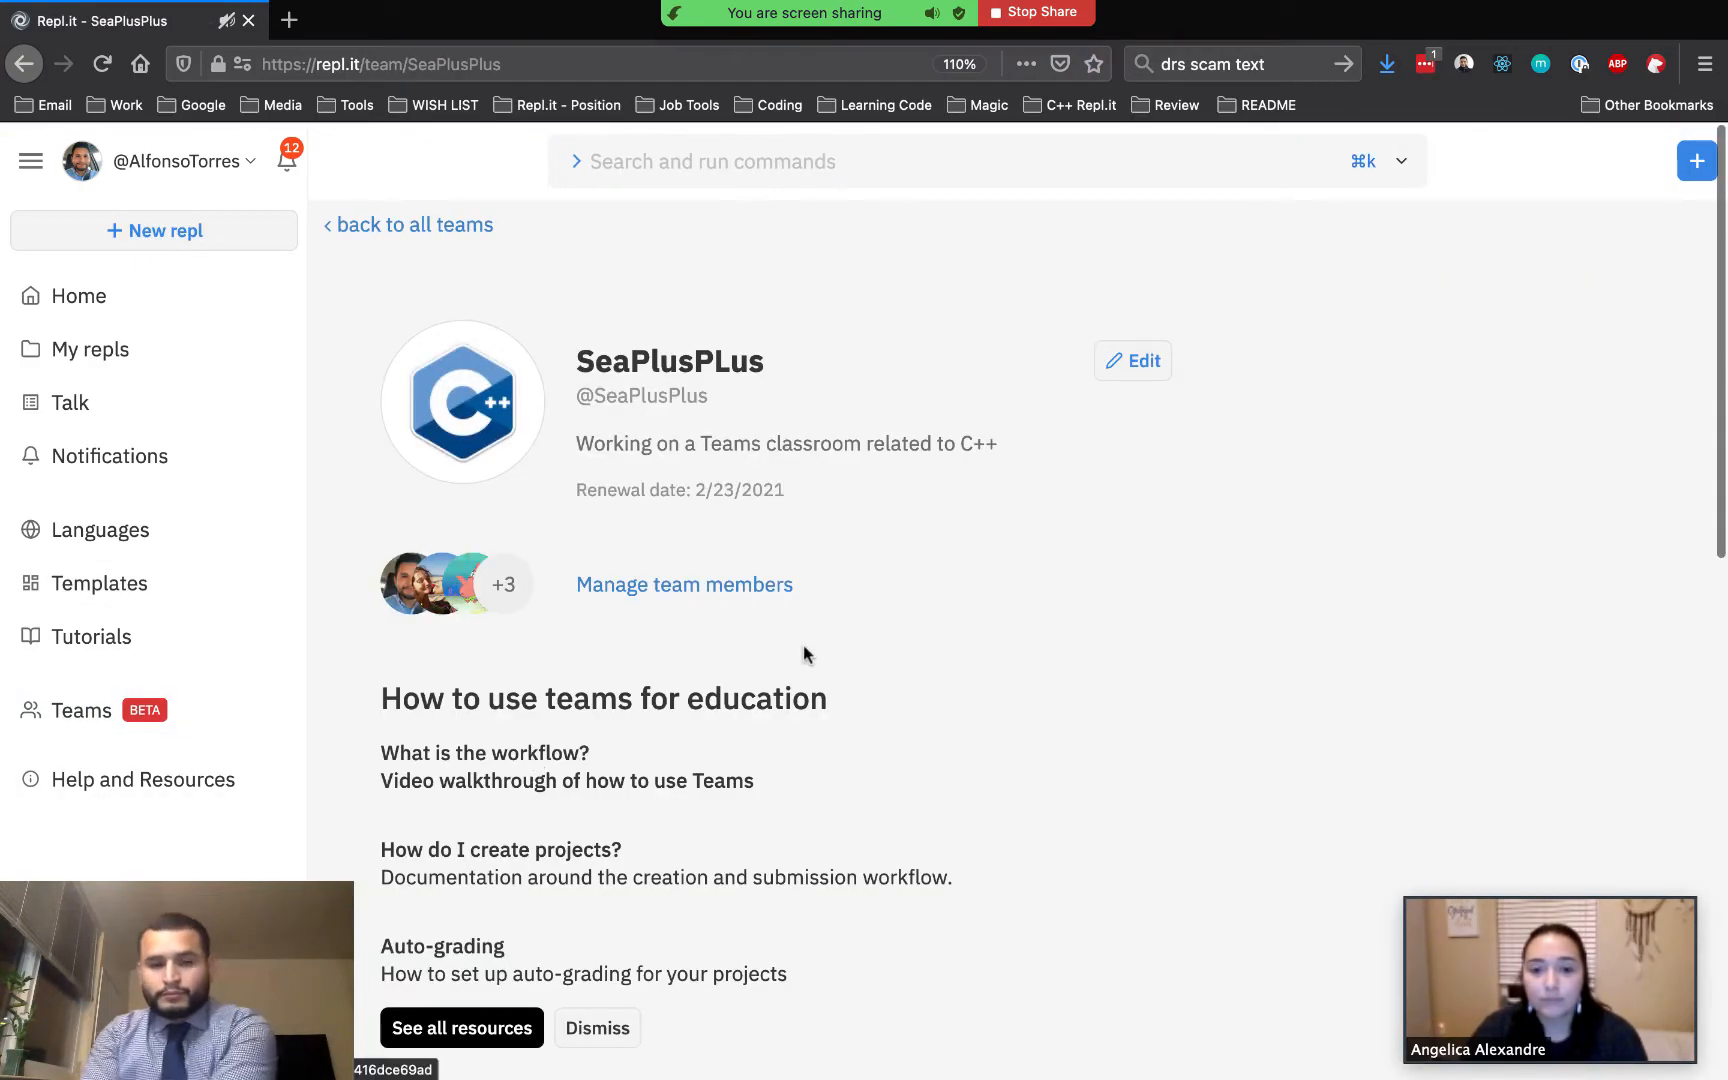
scroll(849, 625, "down", 10)
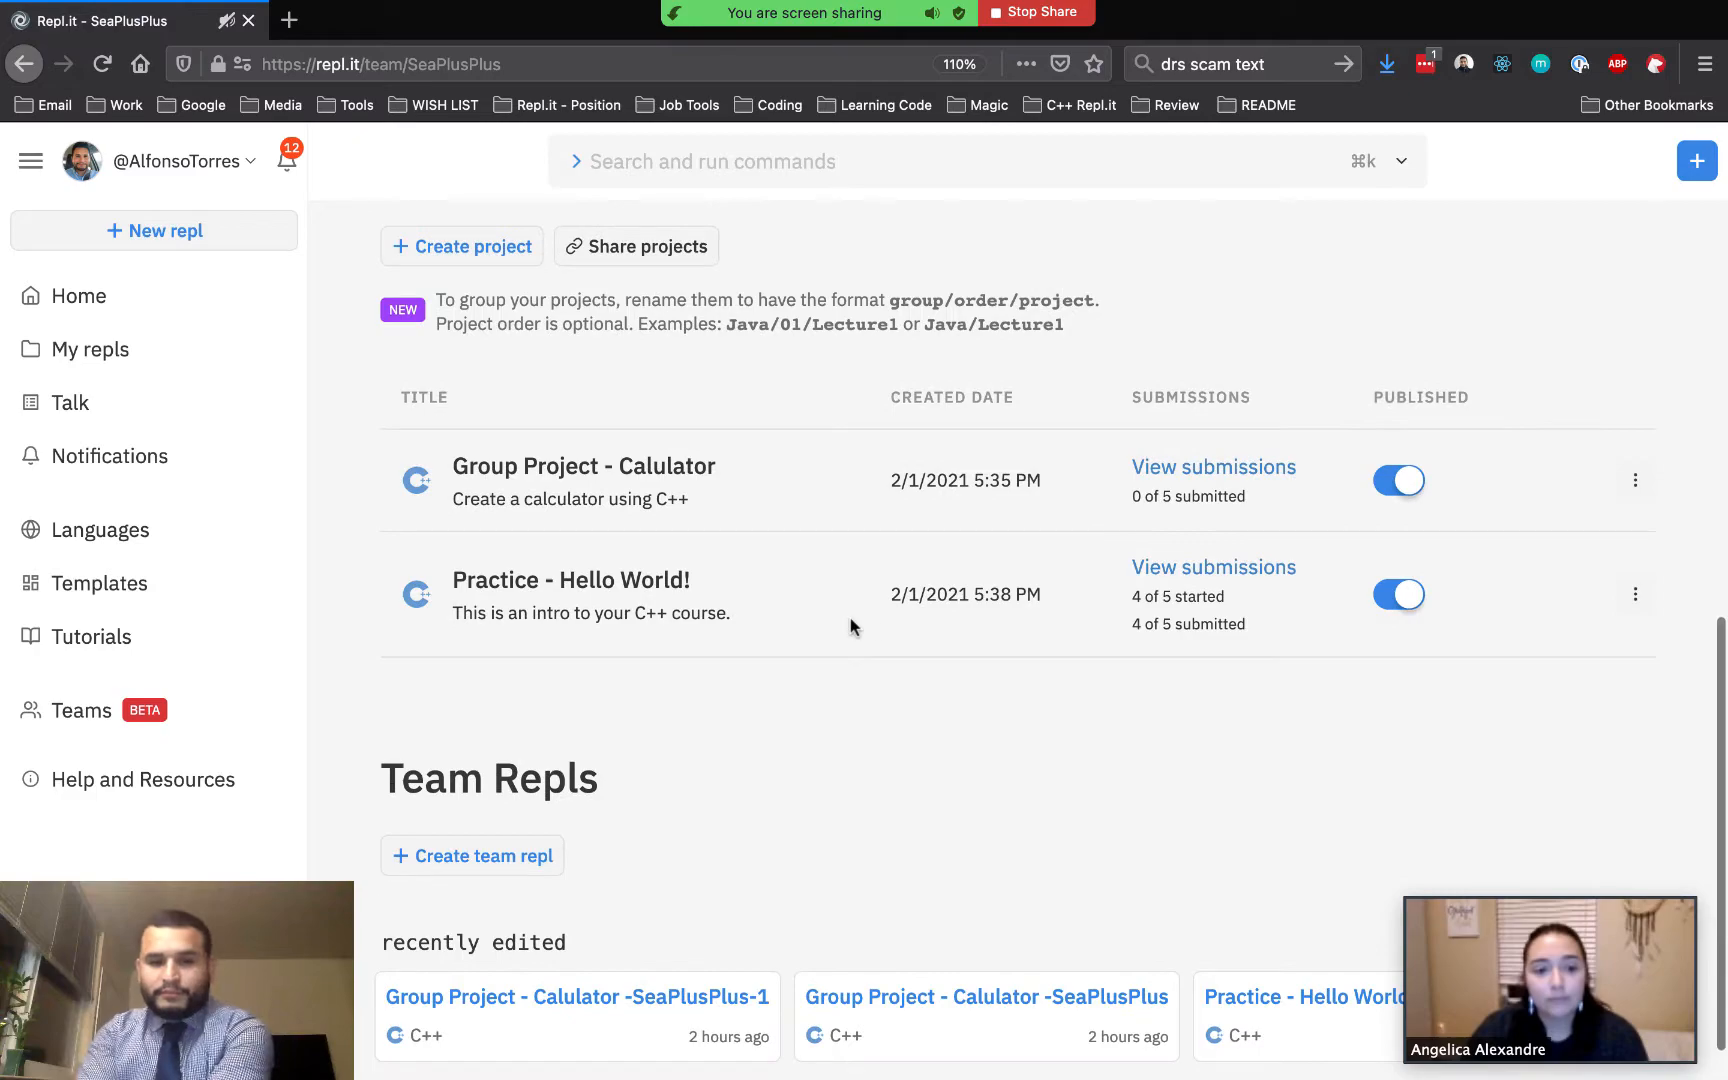
left_click(1203, 567)
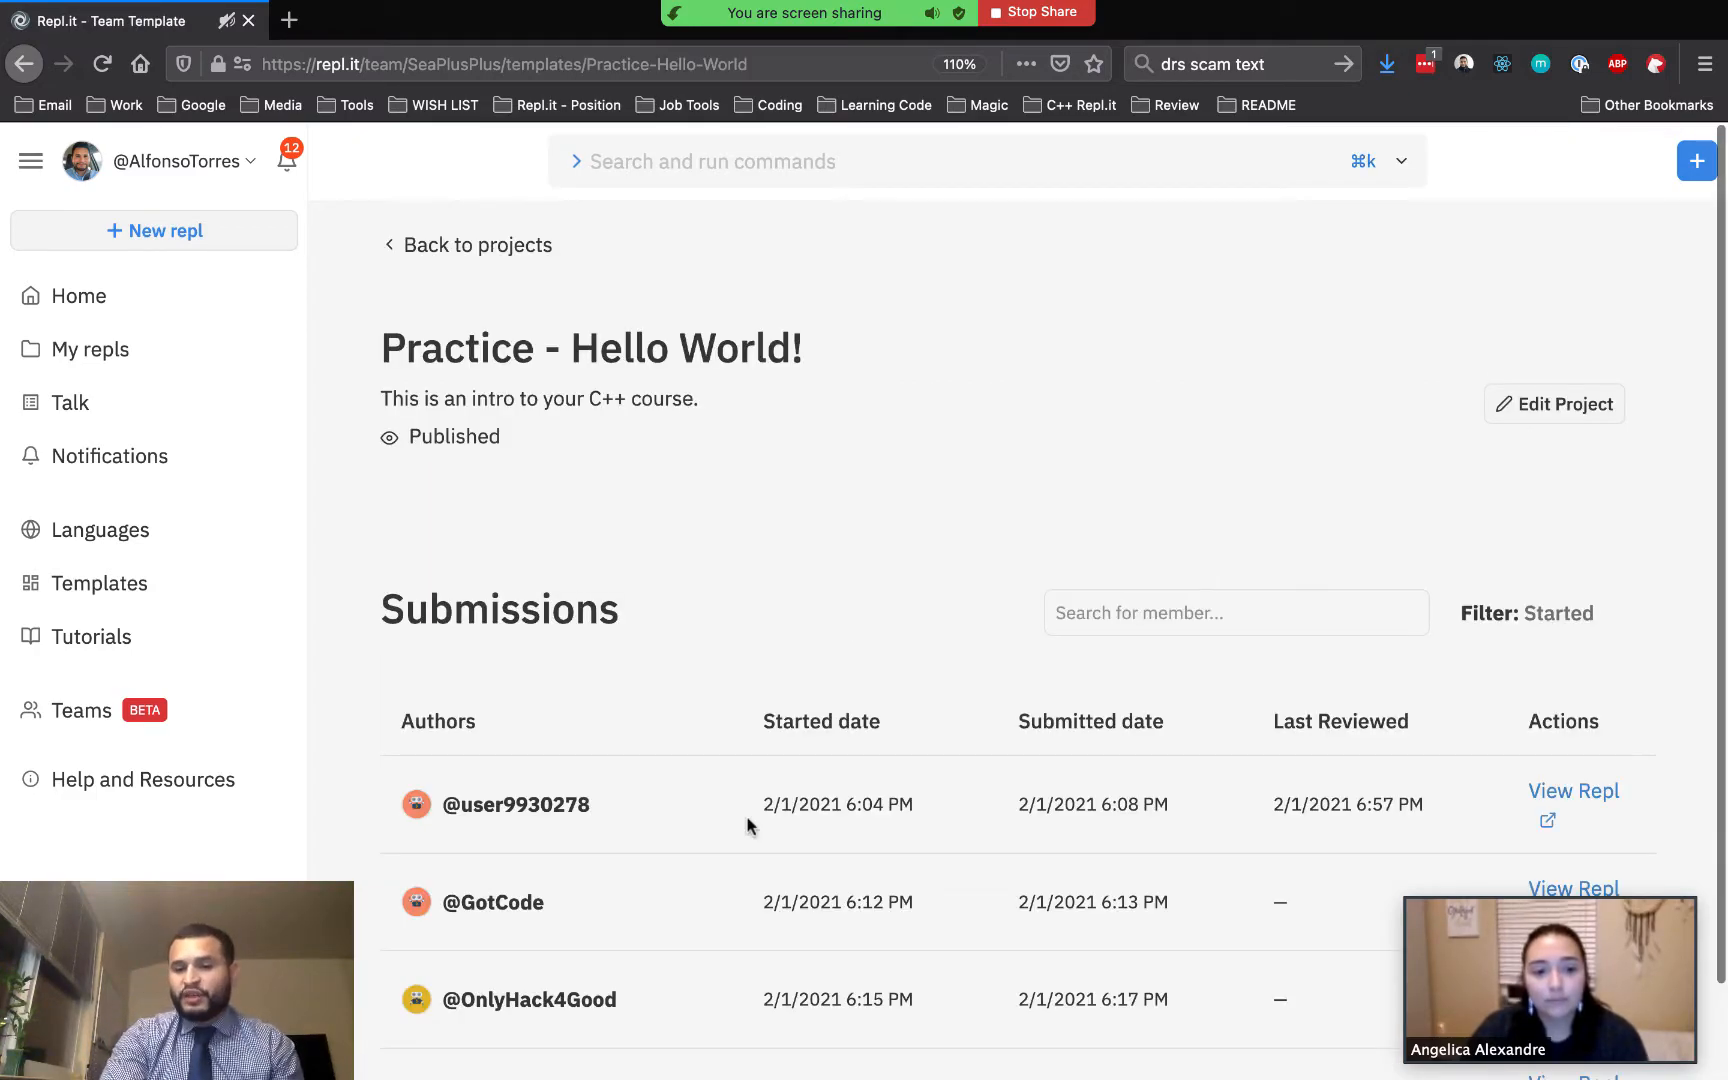
Open the first student's submitted repl and run its input/output tests
scroll(748, 821, "down", 2)
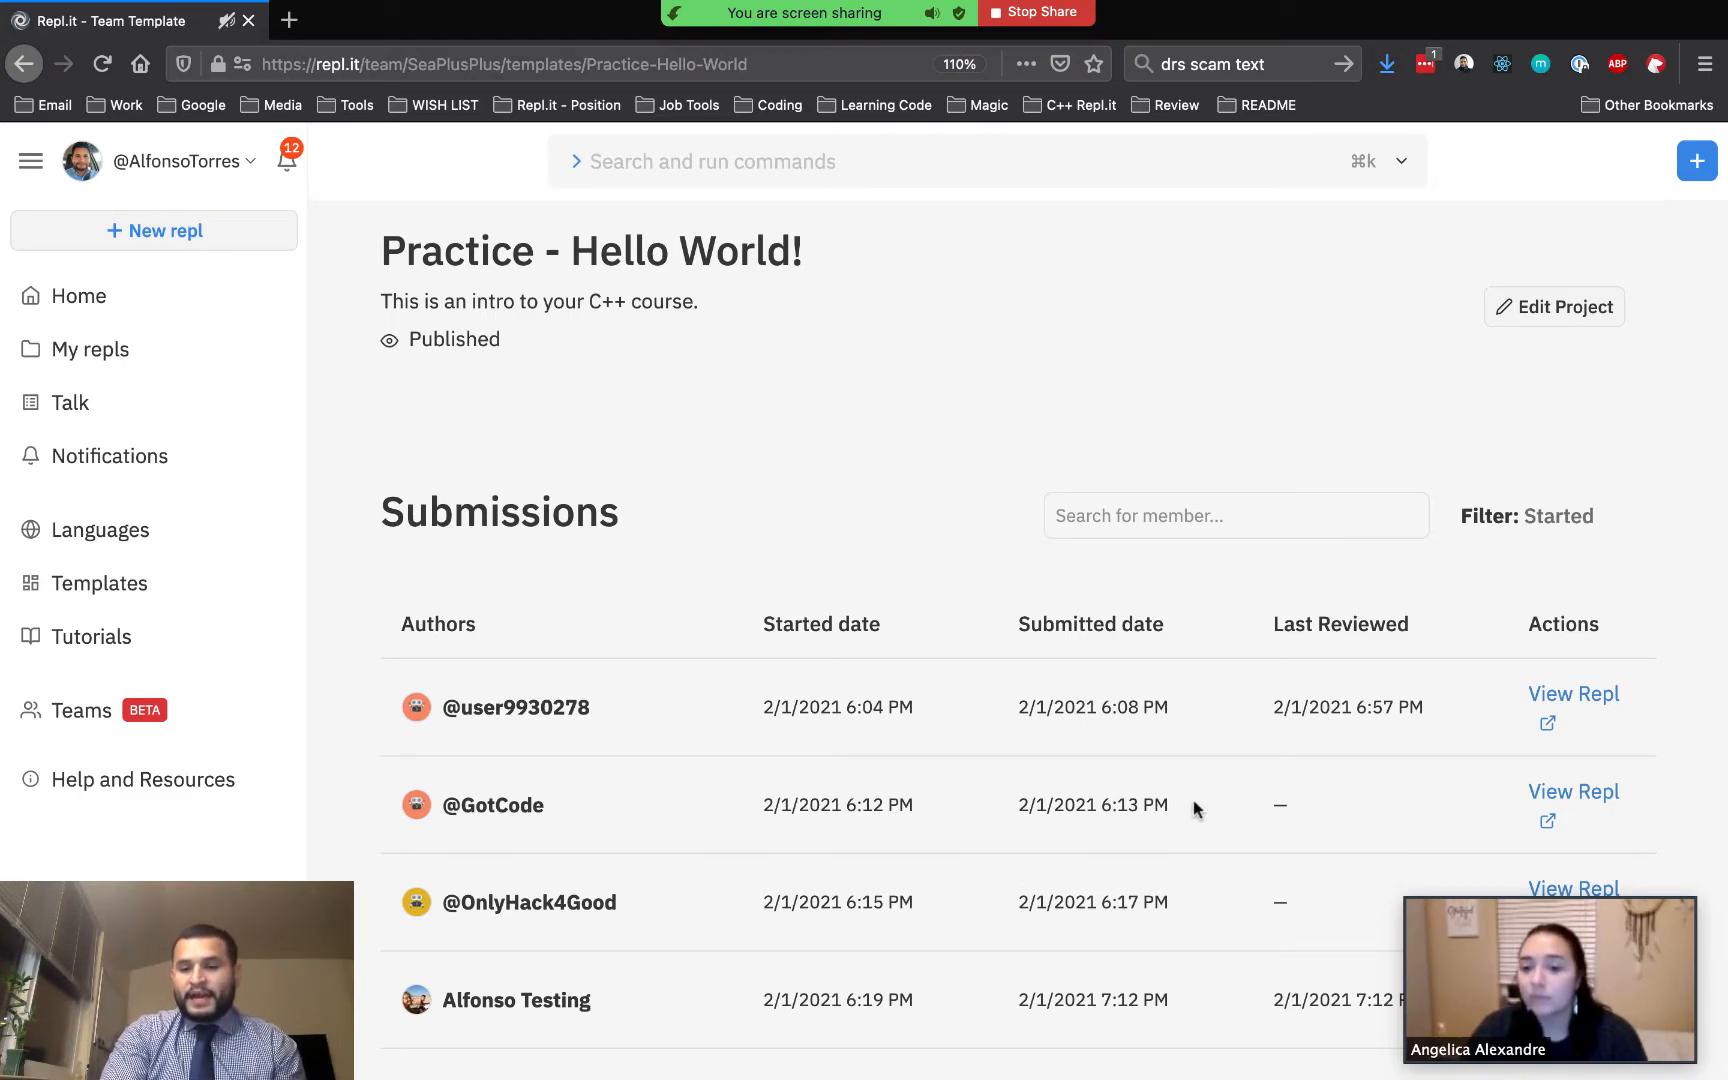
left_click(1560, 697)
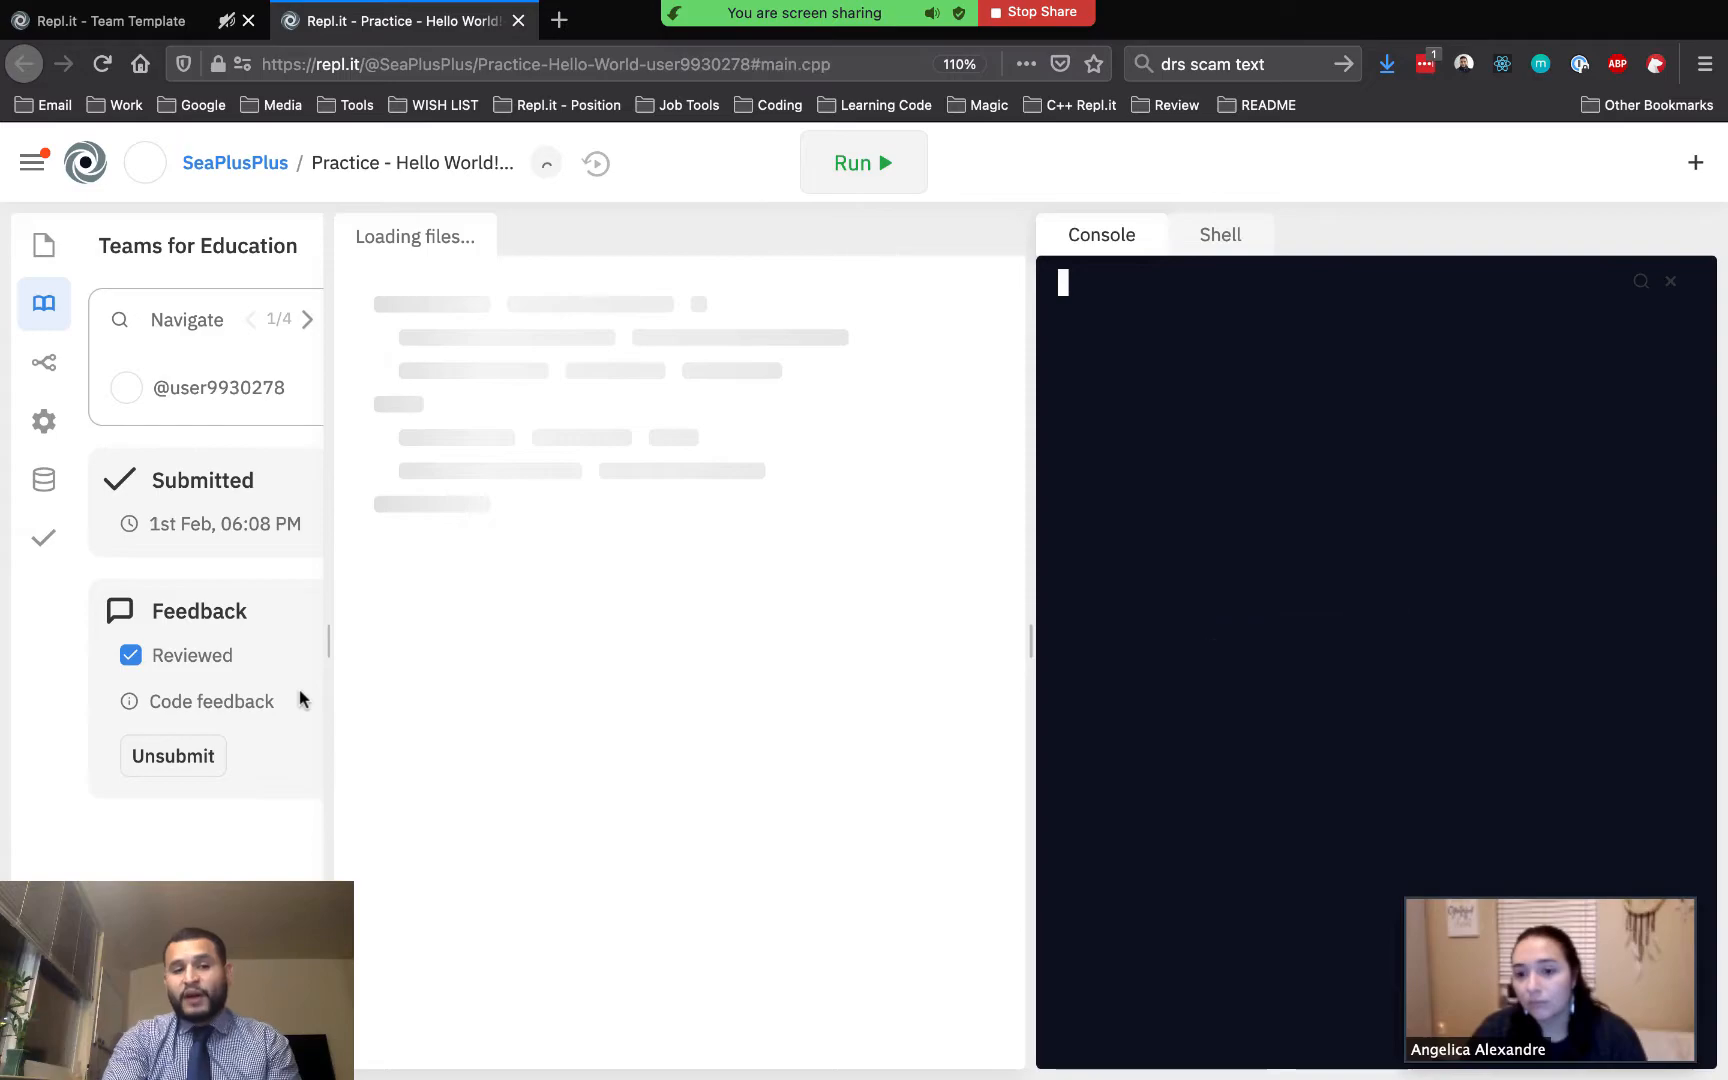
left_click(42, 537)
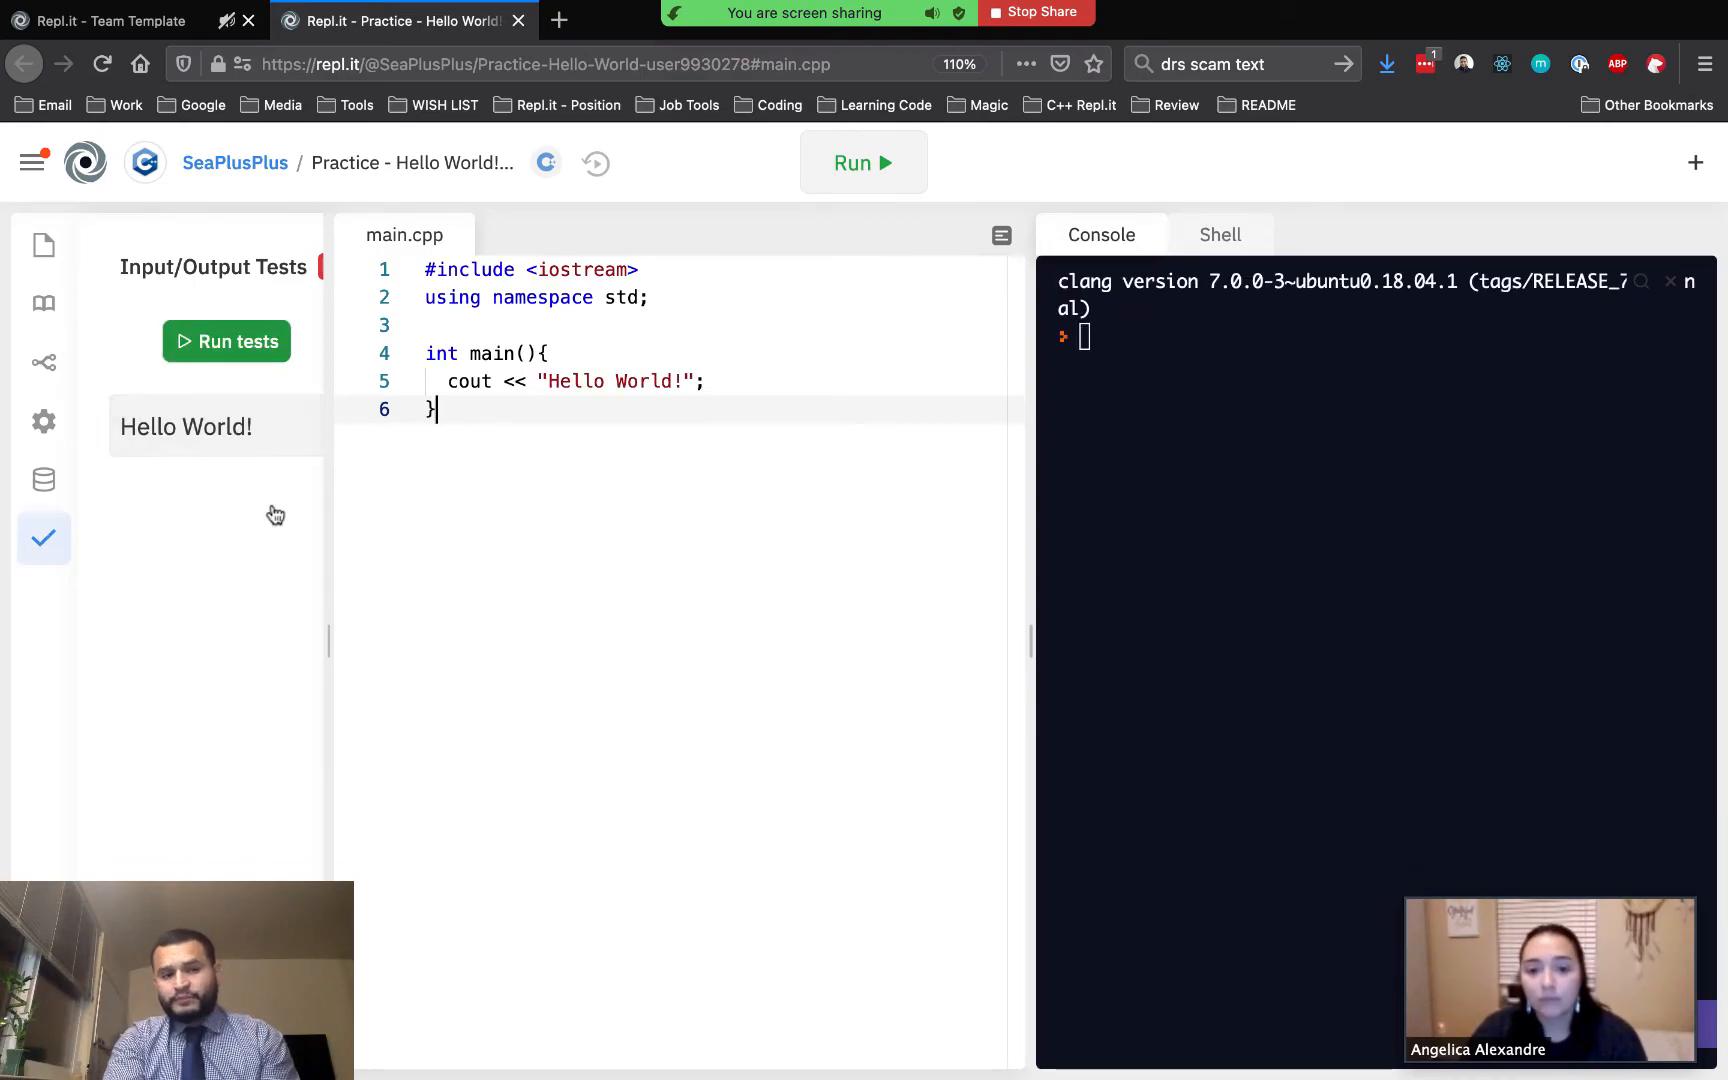
left_click(234, 343)
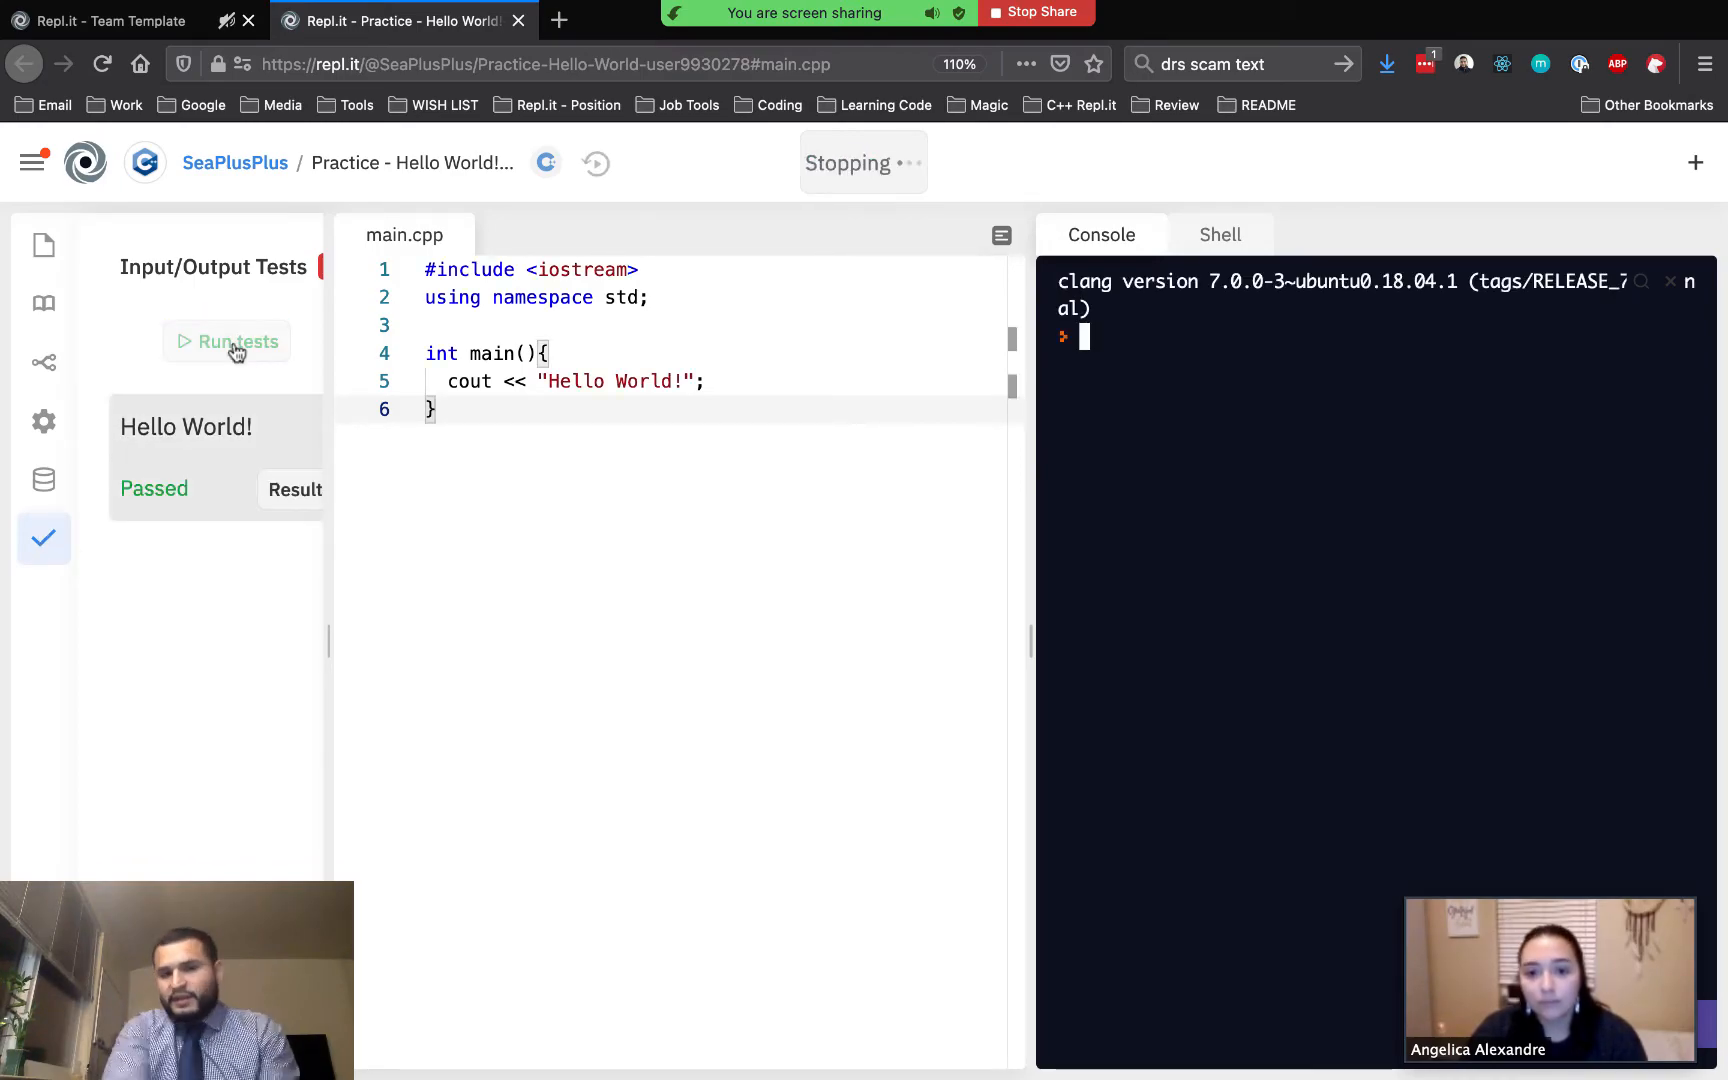
Select the cout line in main.cpp and add the comment "Great job!" to it
left_click(712, 382)
left_click_drag(718, 382, 444, 380)
left_click(508, 341)
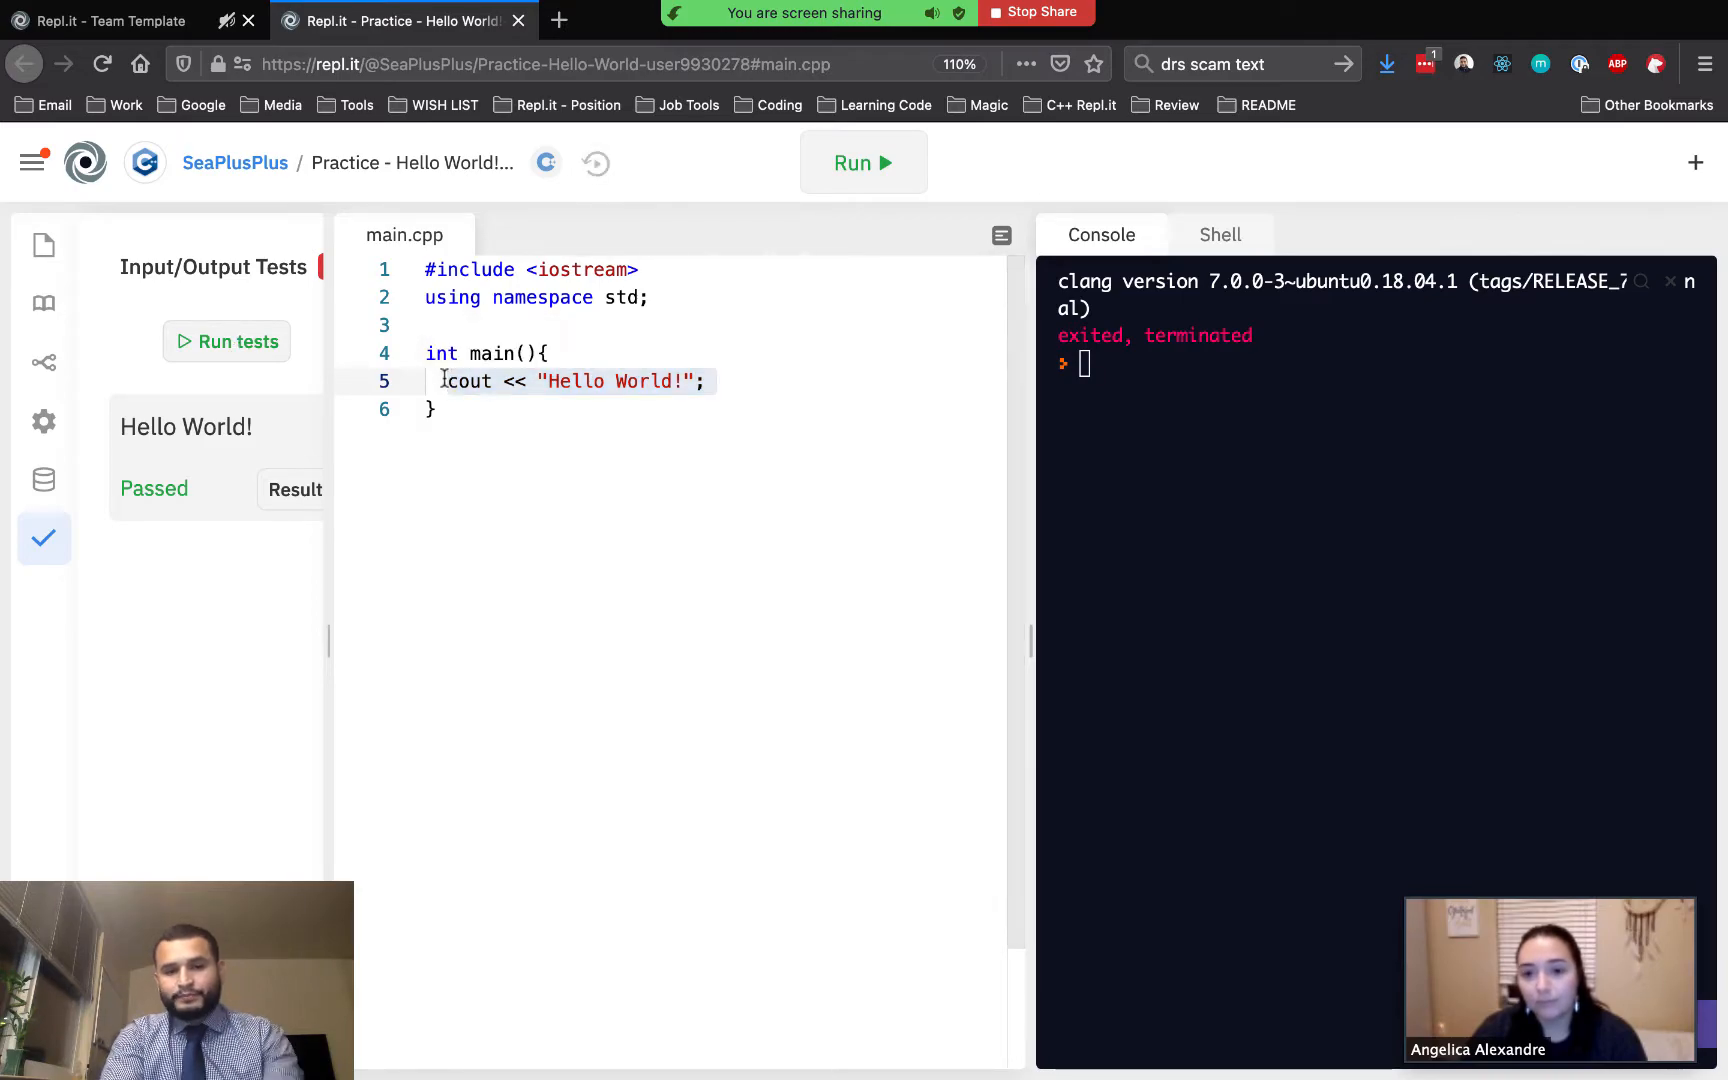
type("Grea")
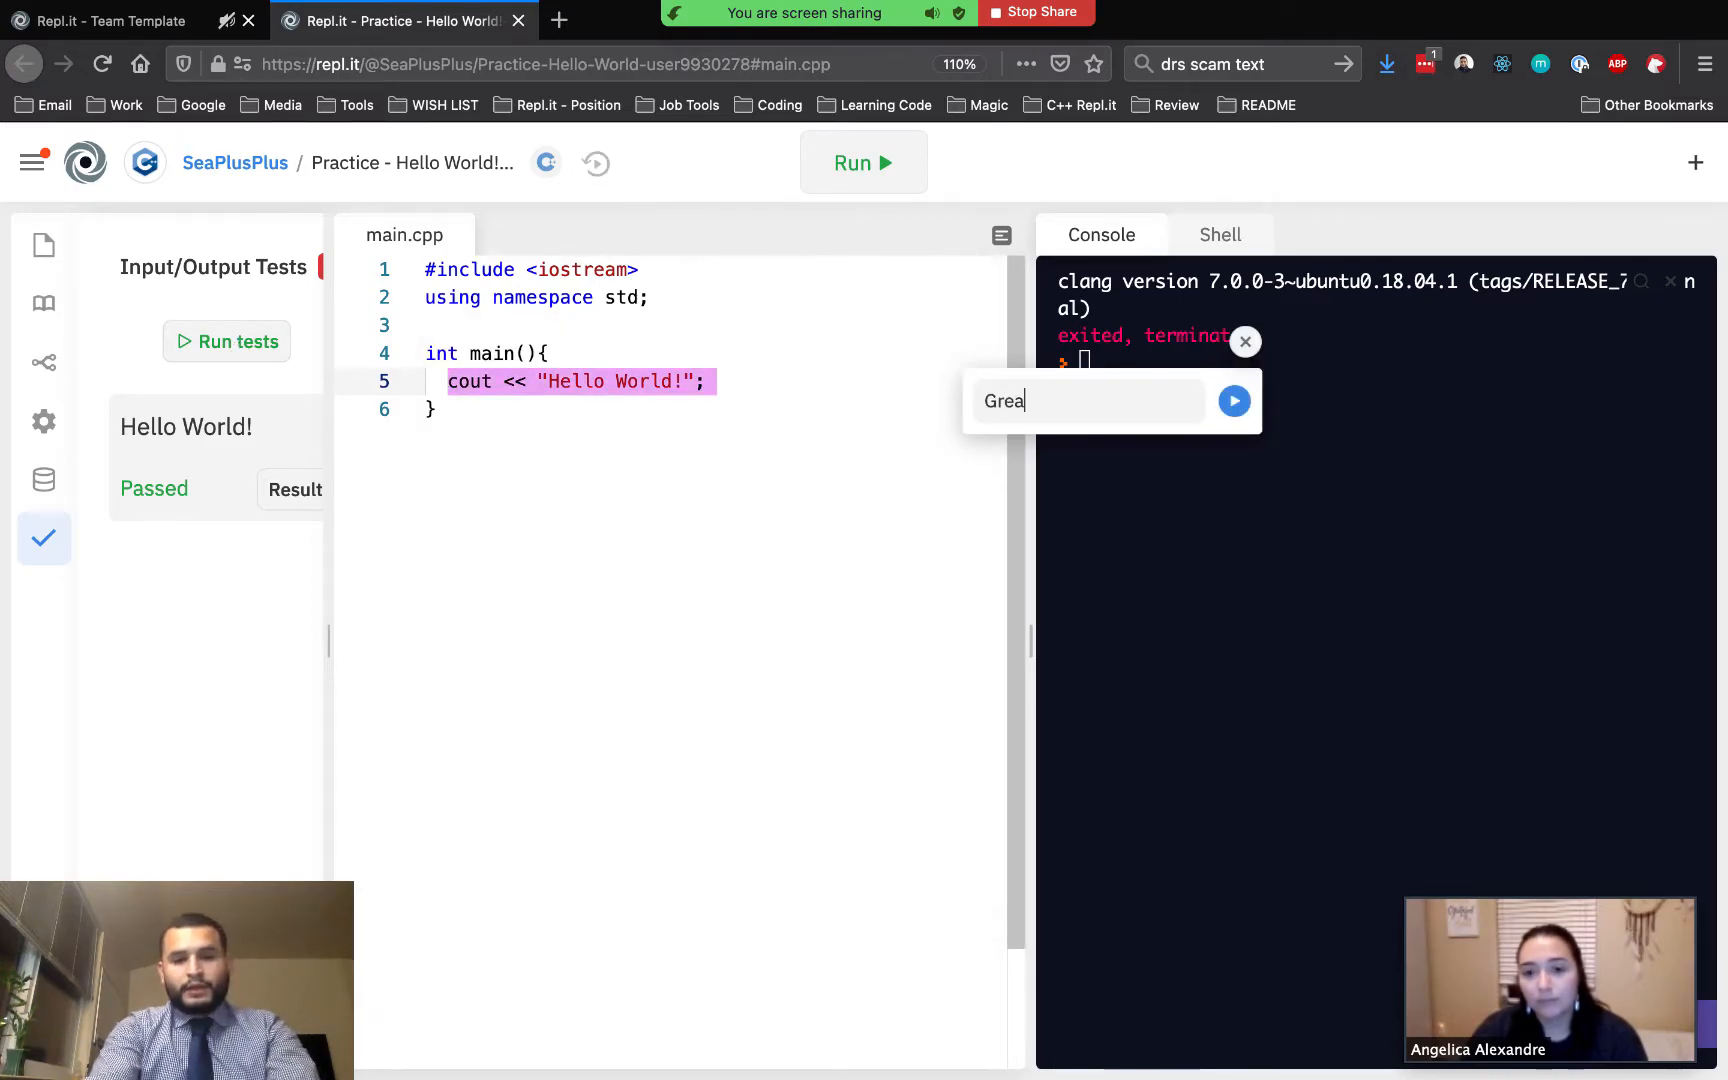
type("t job!")
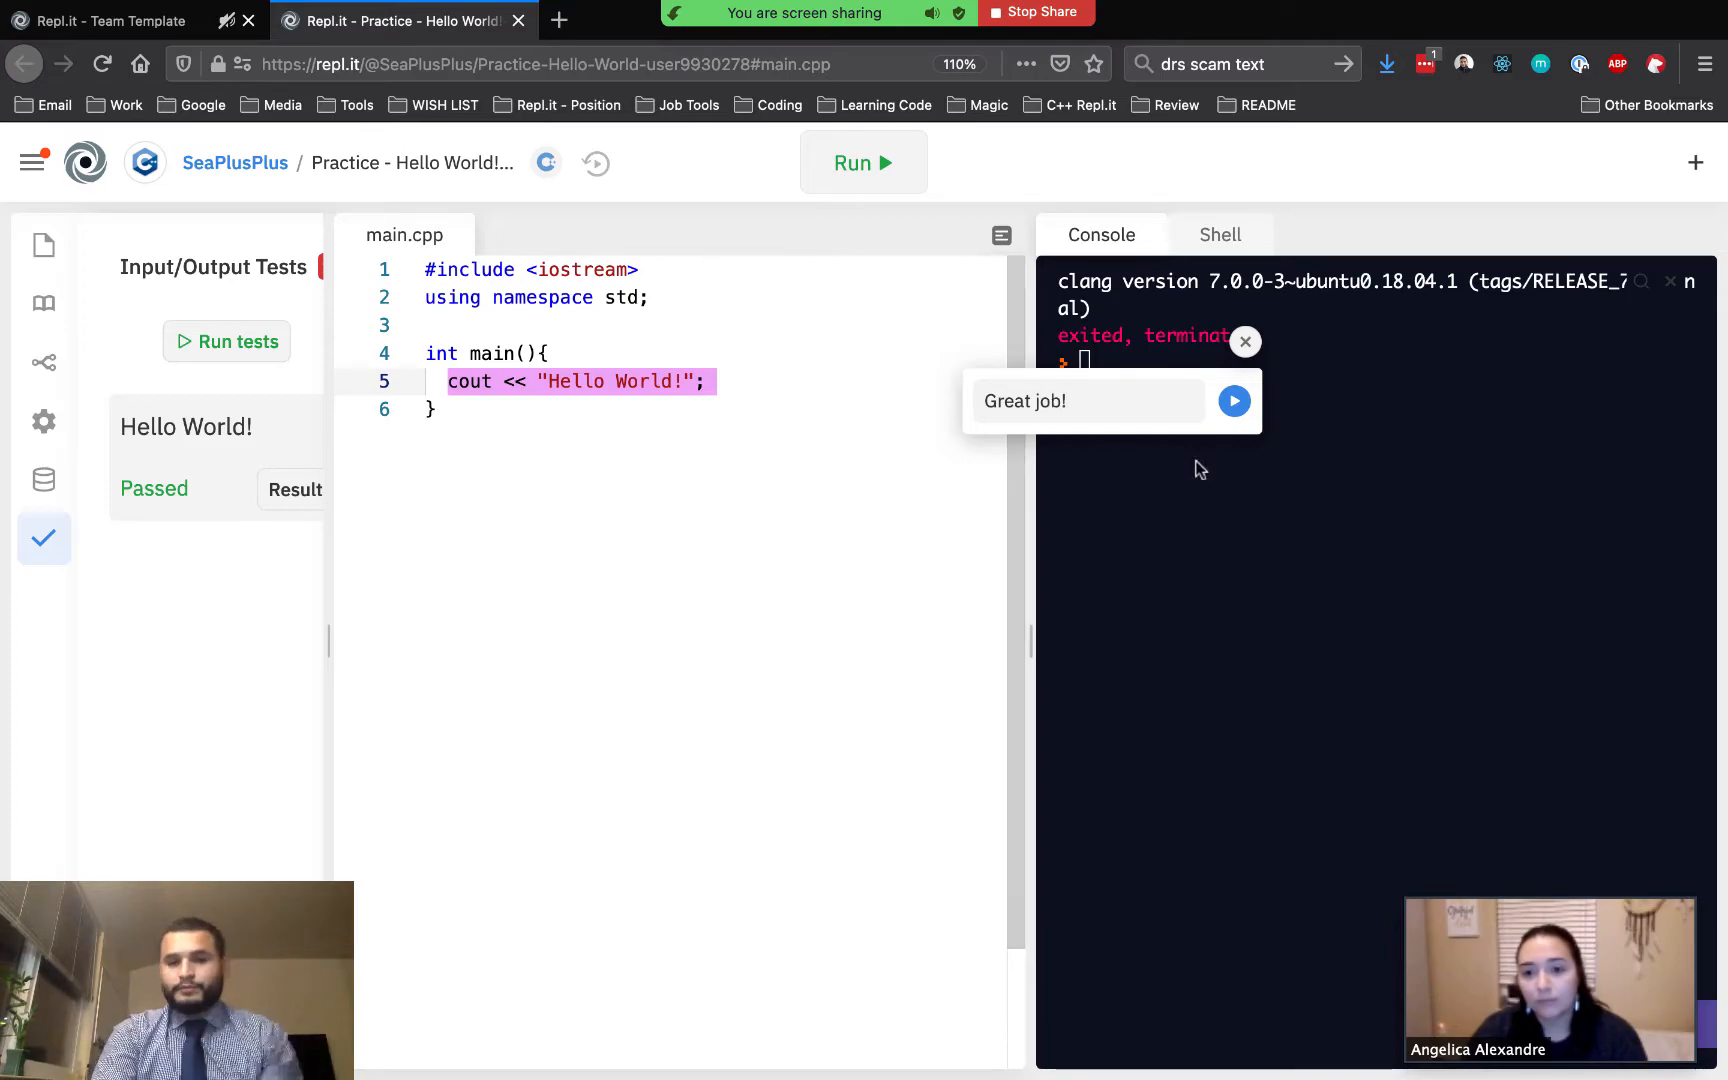
left_click(1234, 401)
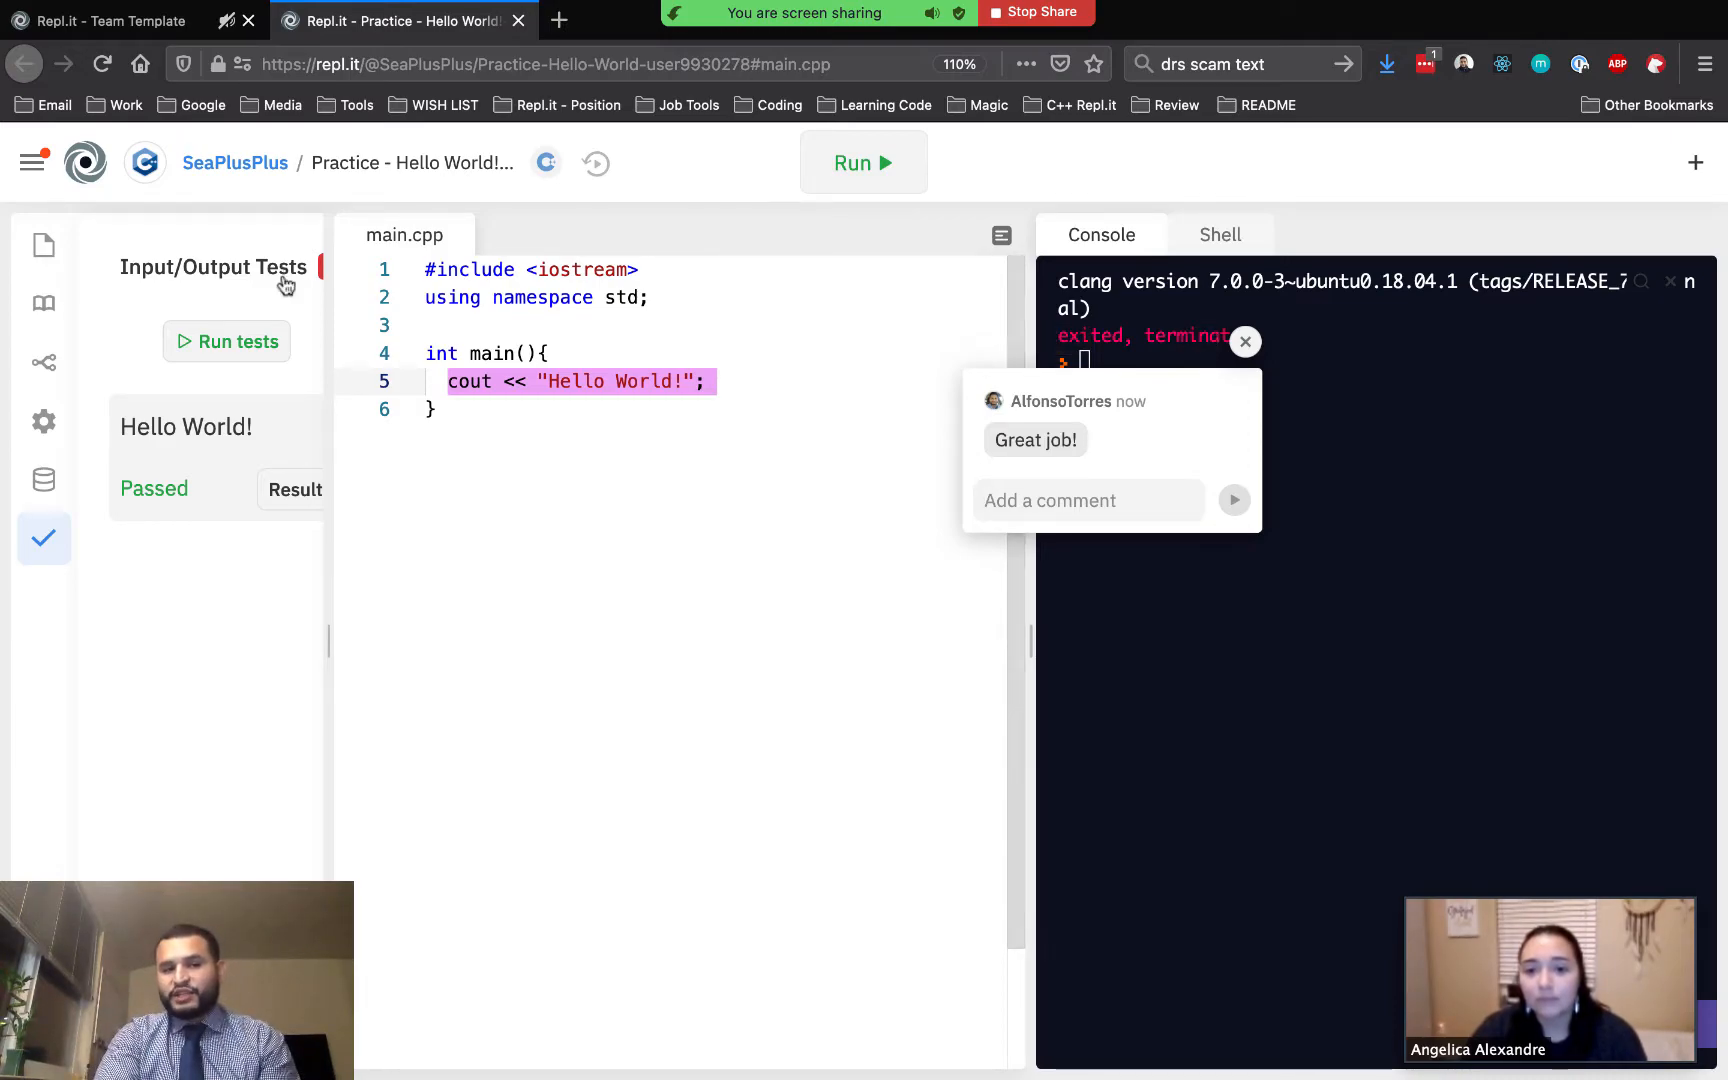
Return to the Teams page from the submitted repl
left_click(32, 165)
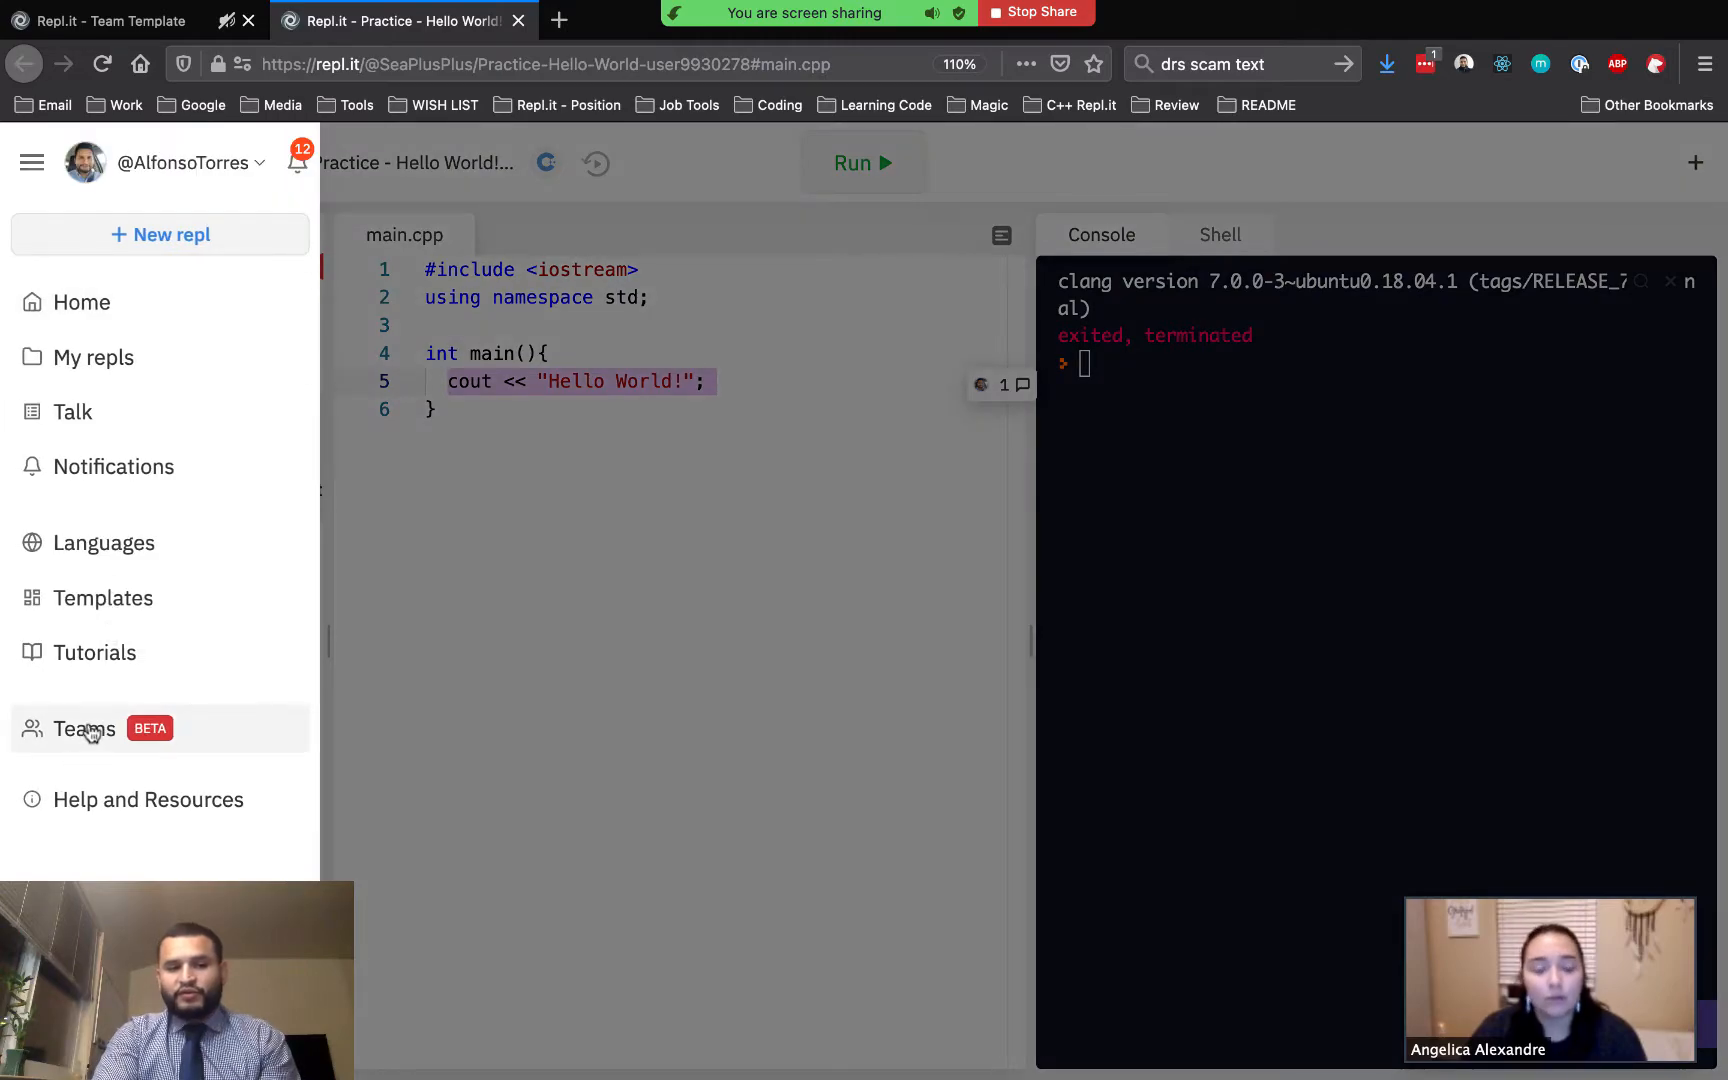
left_click(88, 731)
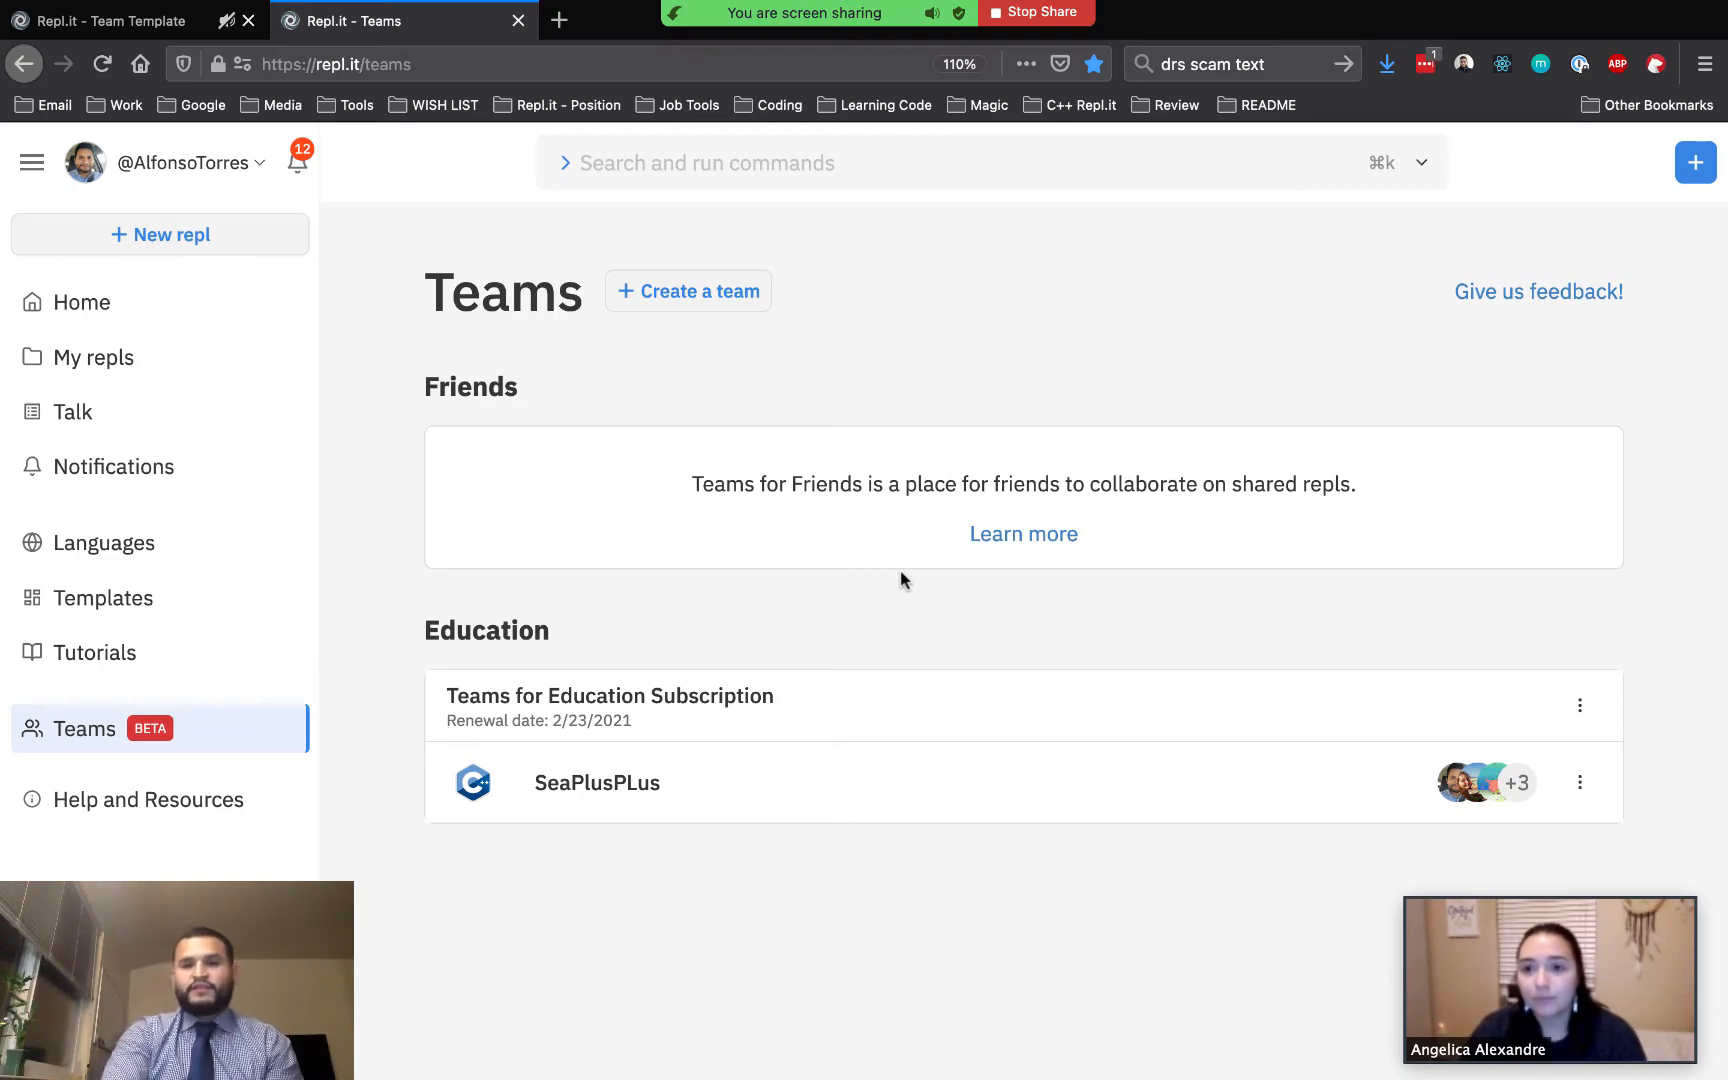
Switch to the student account's window and view the SeaPlusPLus team projects and their group members
key("ctrl+Right")
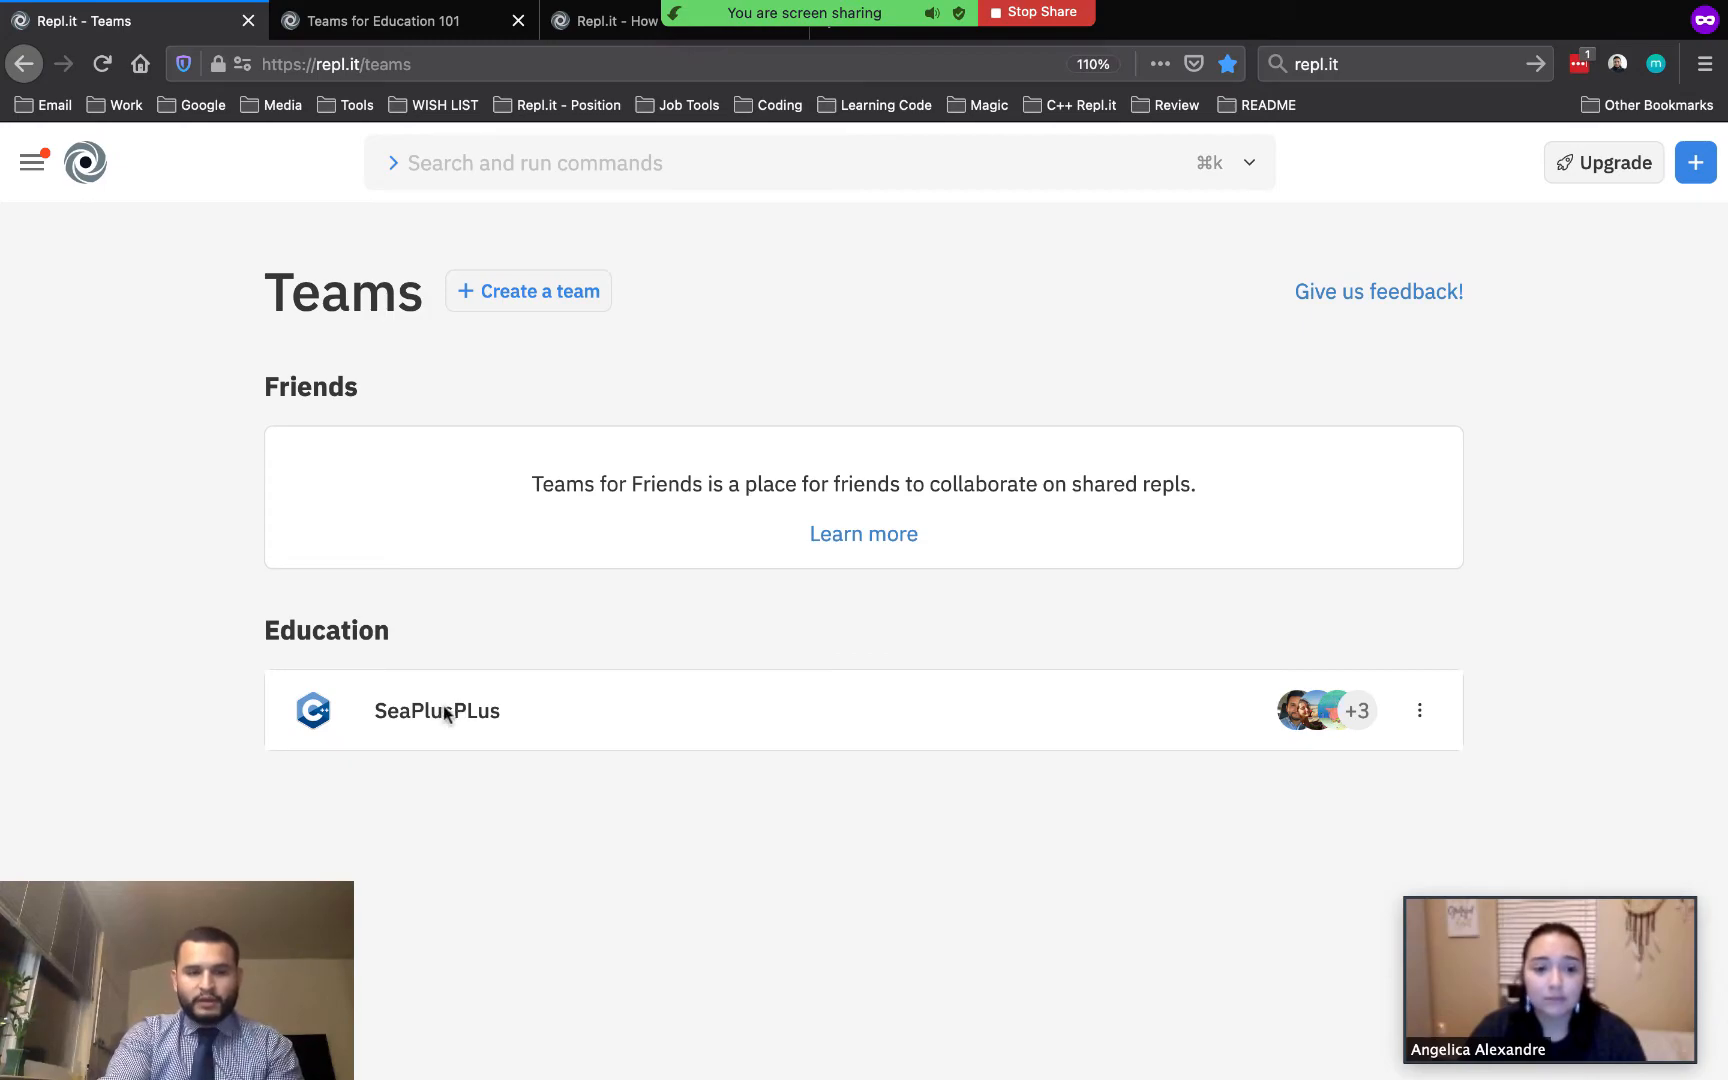
left_click(20, 163)
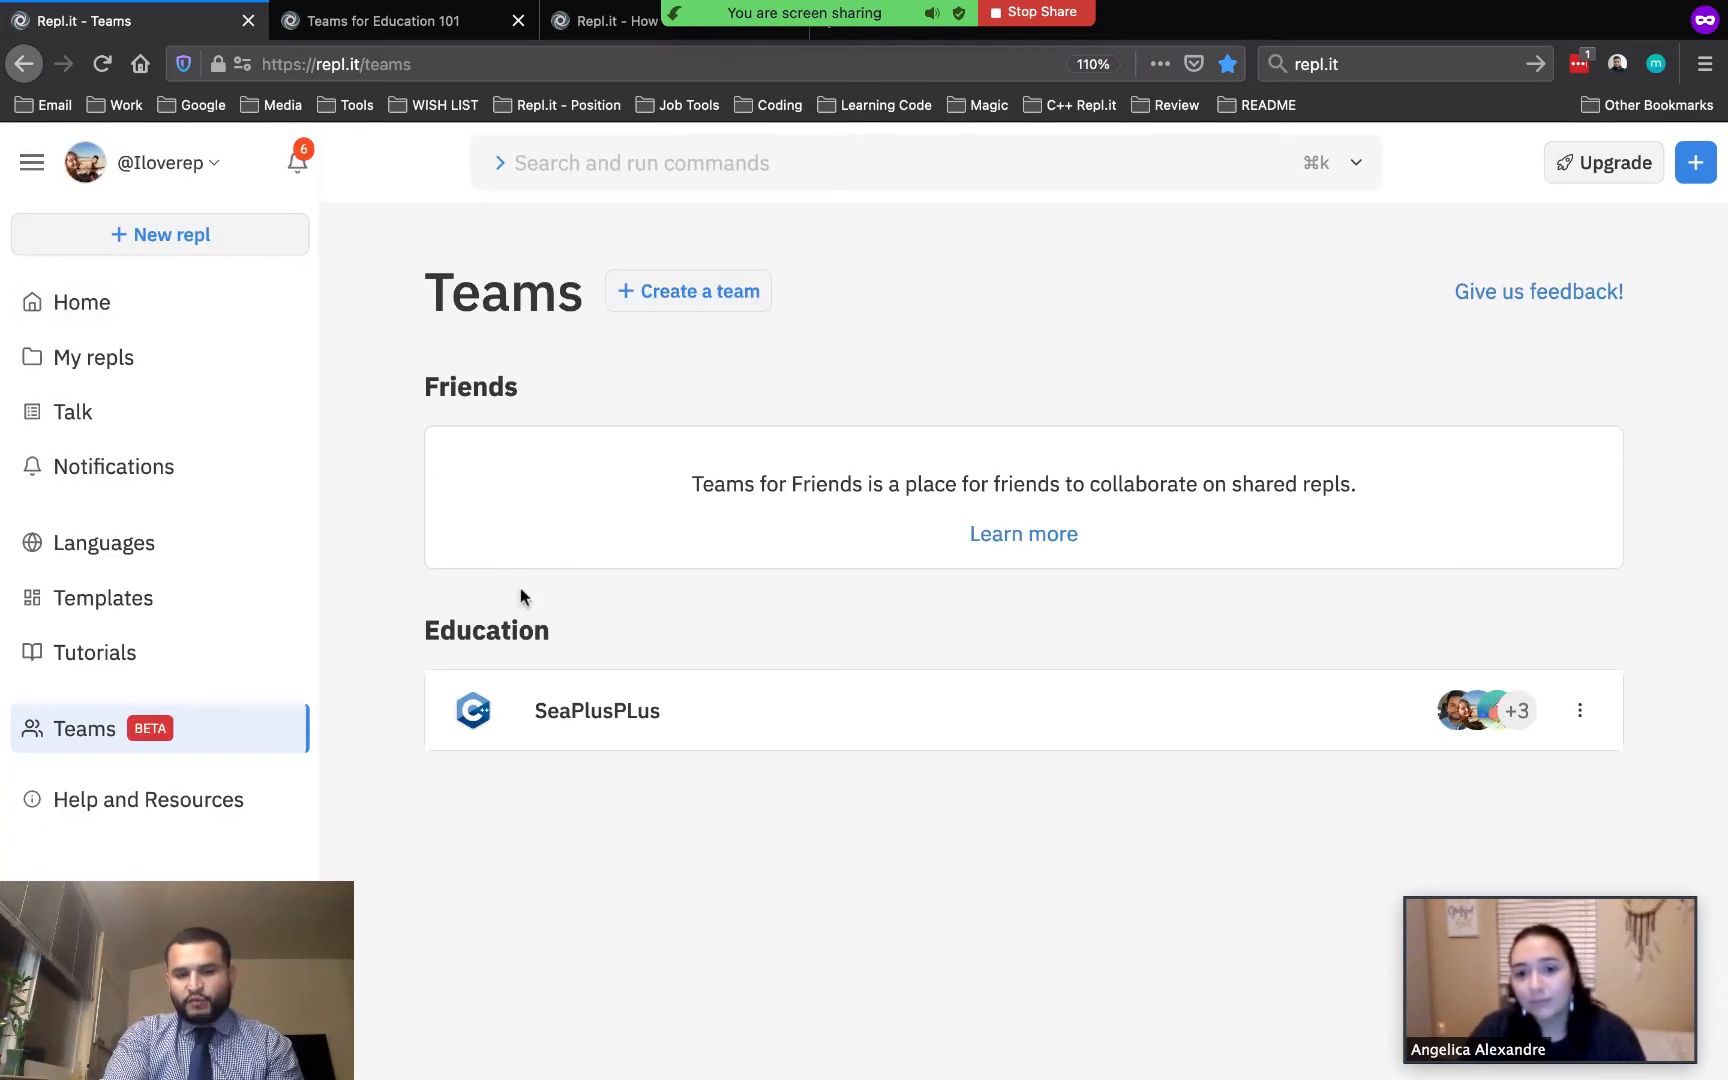
left_click(583, 703)
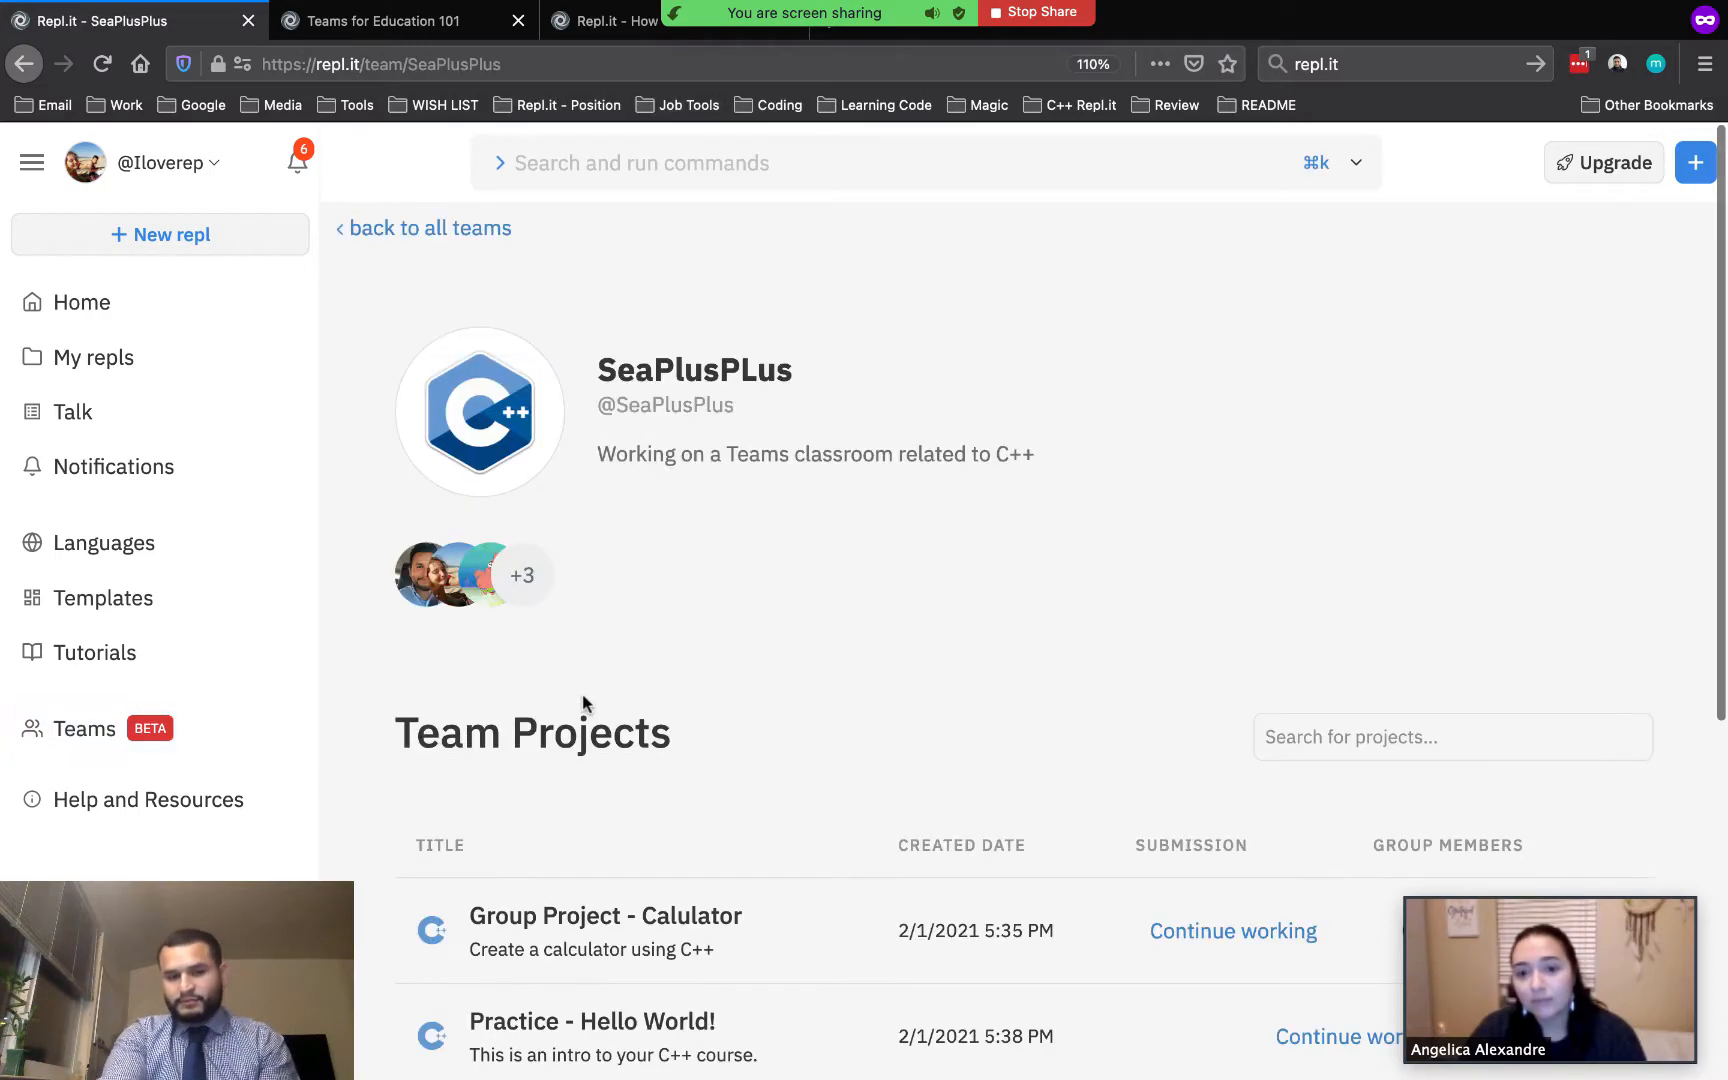
scroll(786, 790, "down", 5)
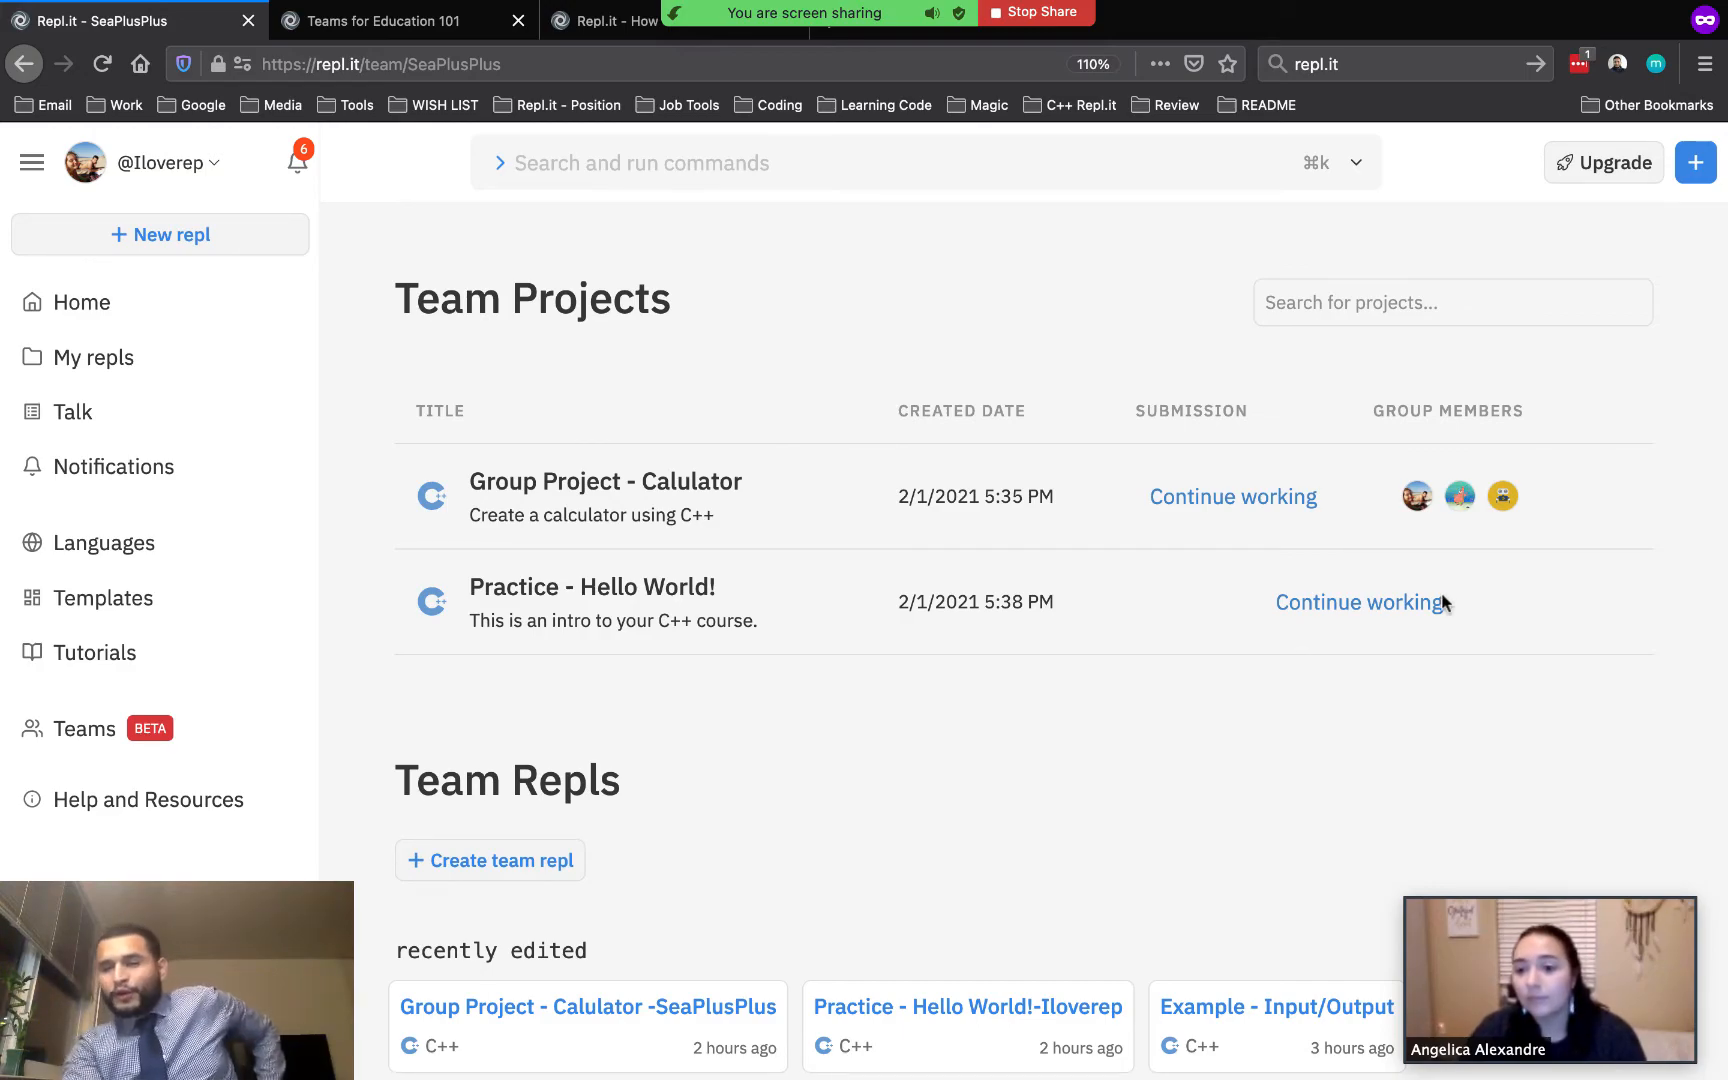
mouse_move(1425, 507)
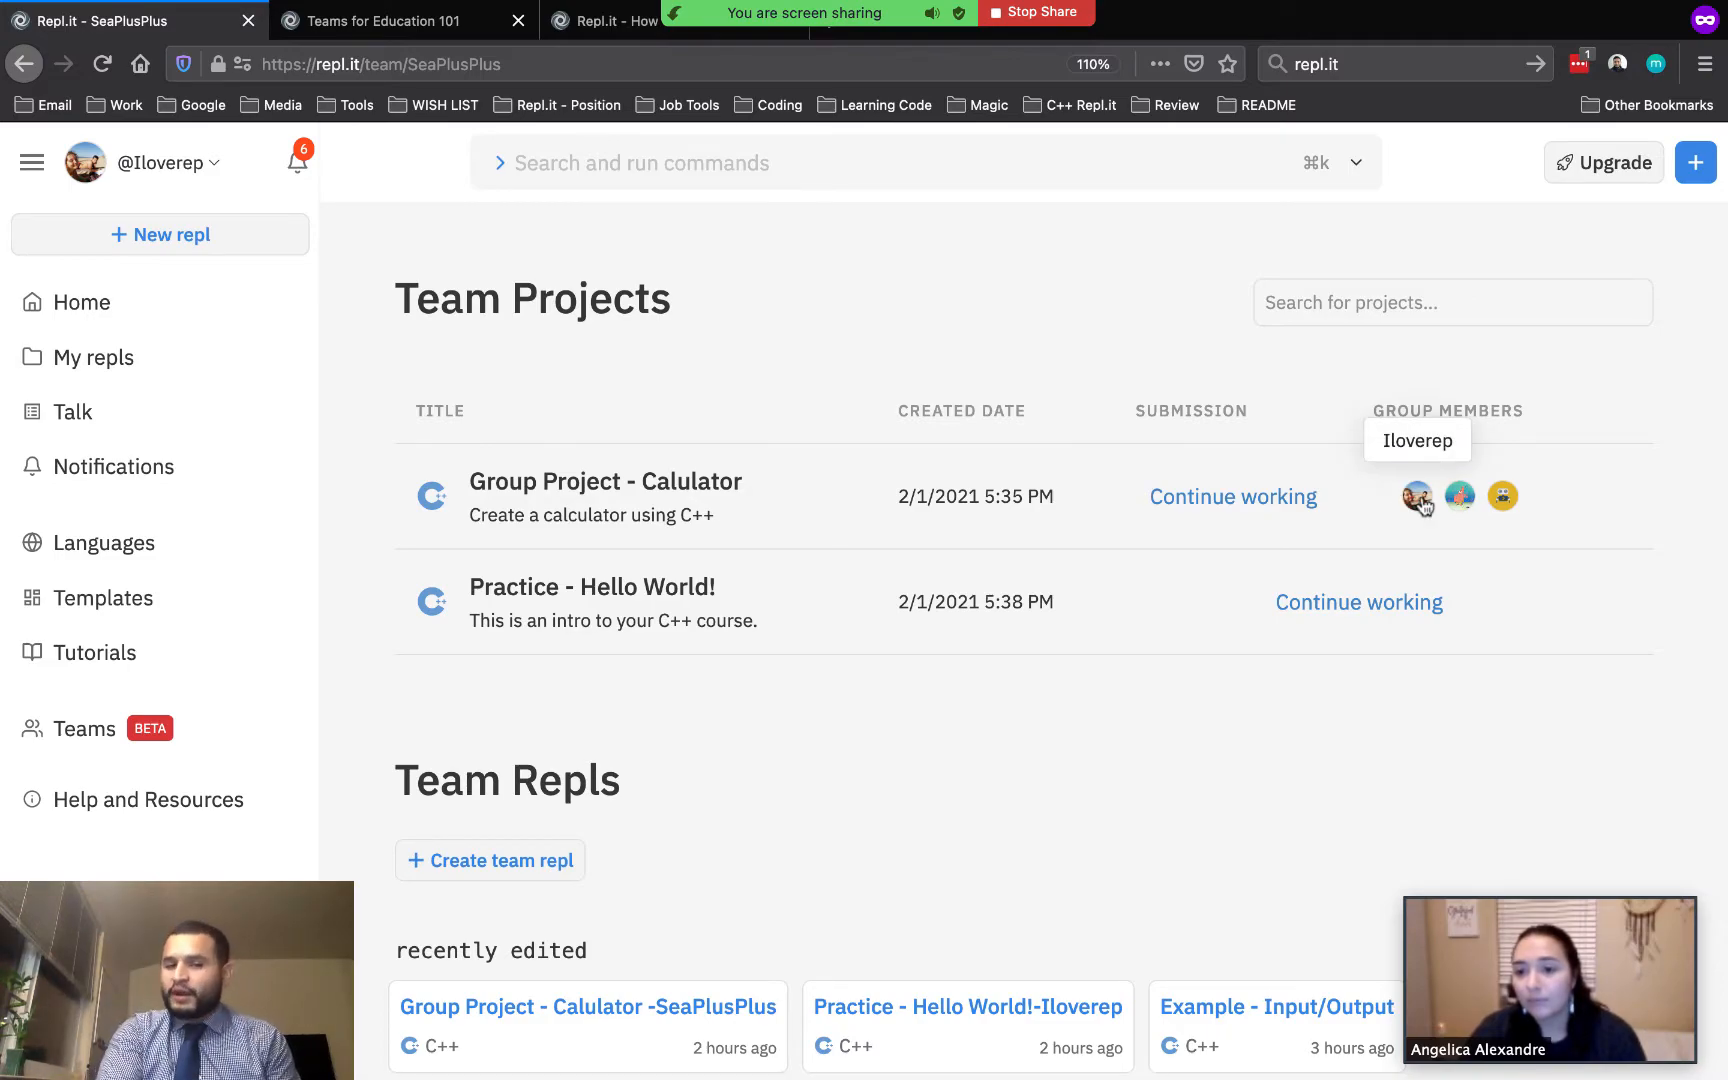
Switch back to the teacher's window and open and save the Group Project - Calulator's edit settings with its submission groups
key("ctrl+Left")
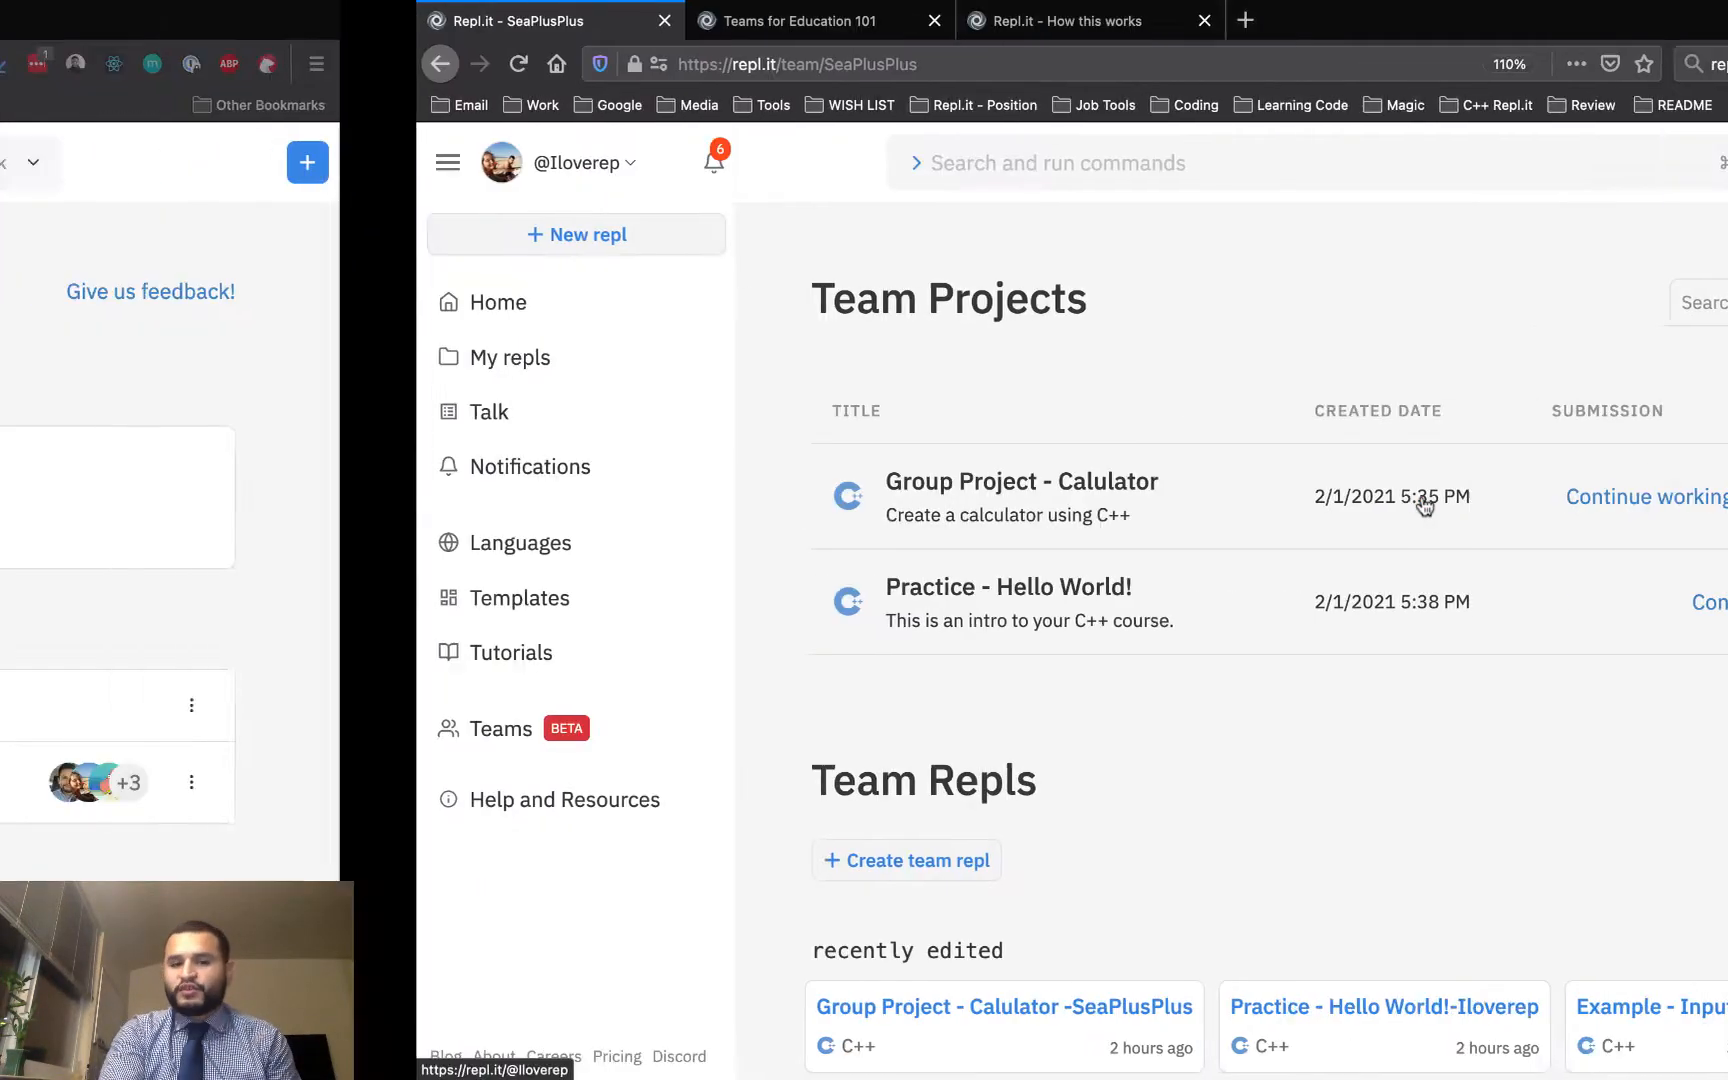
left_click(620, 785)
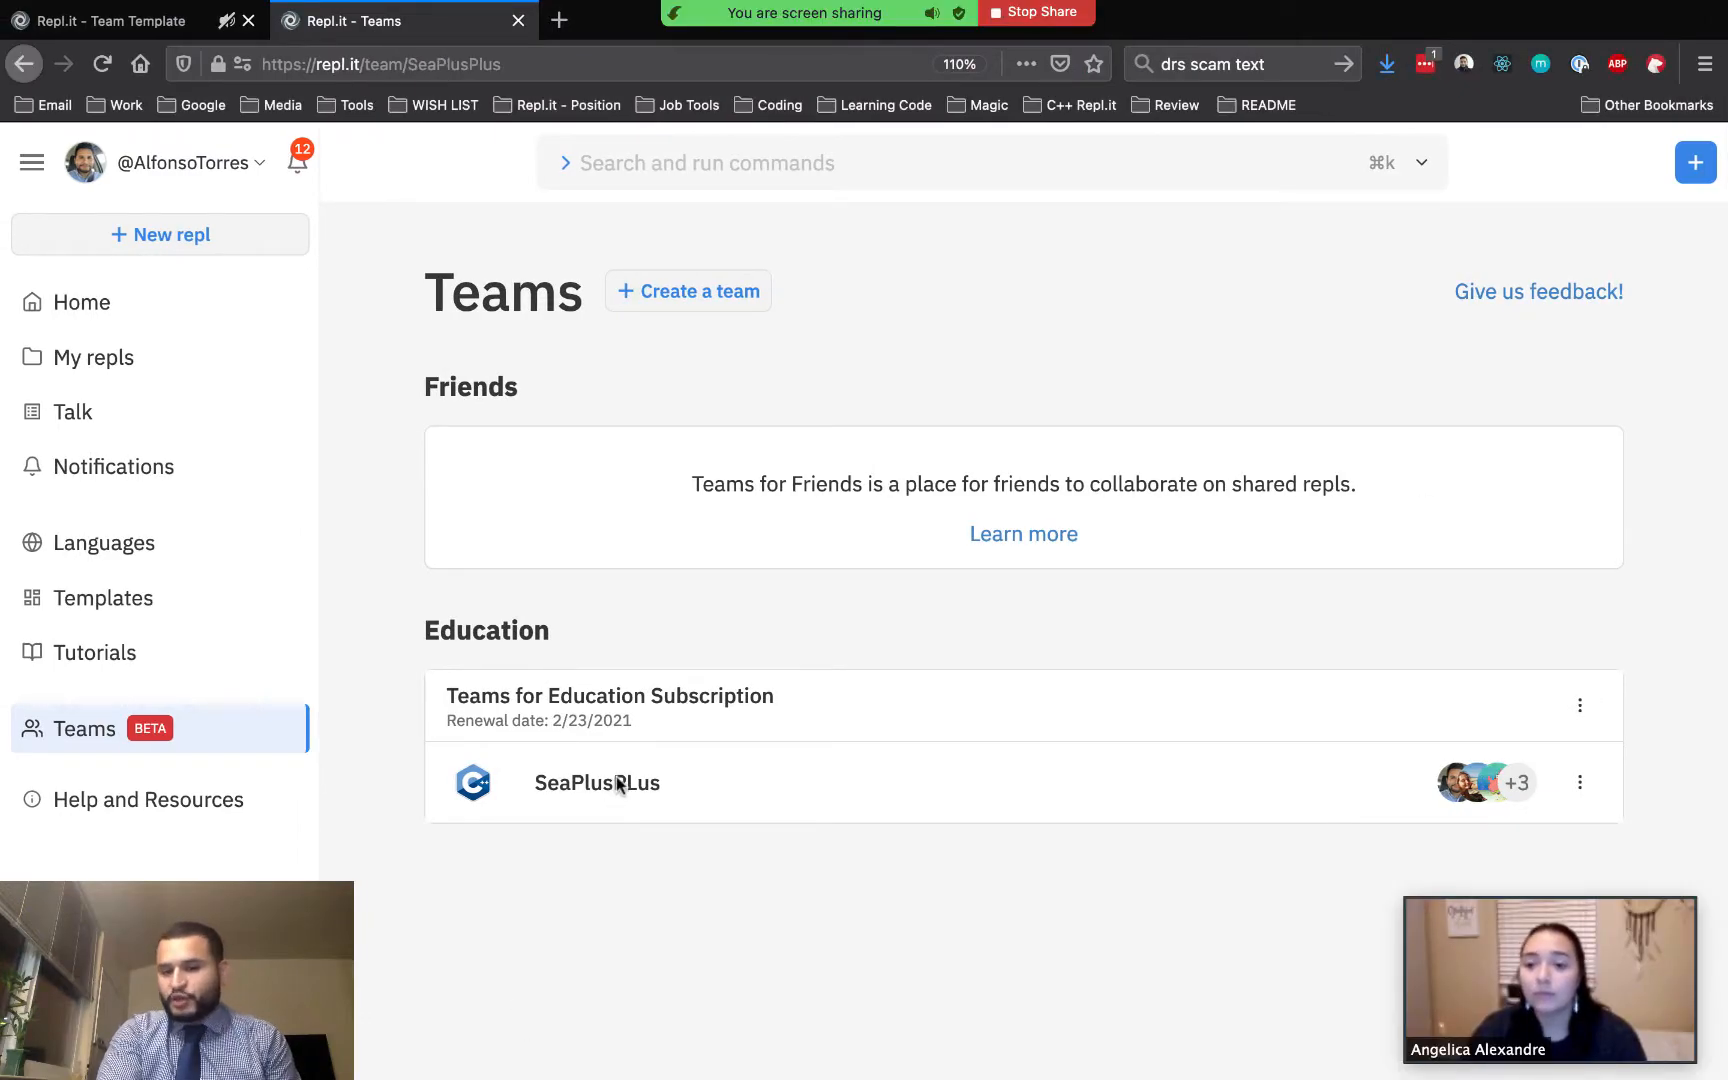
scroll(785, 684, "down", 9)
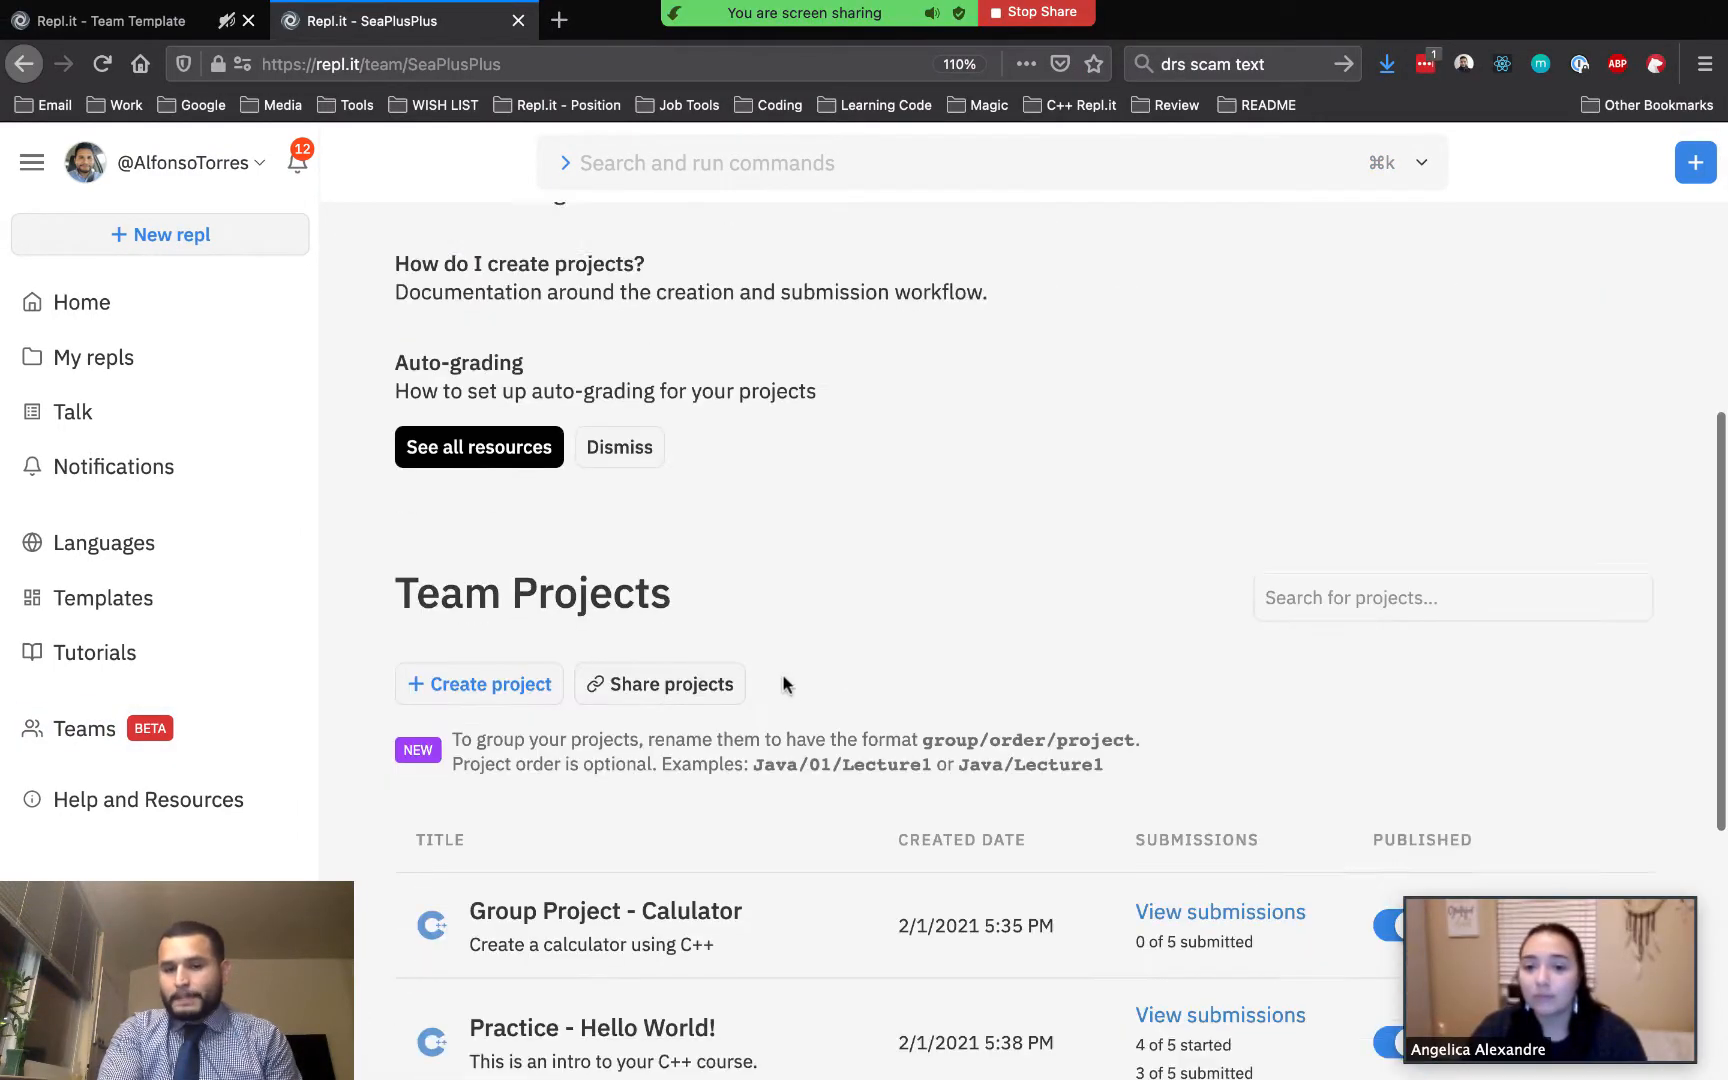
left_click(1631, 625)
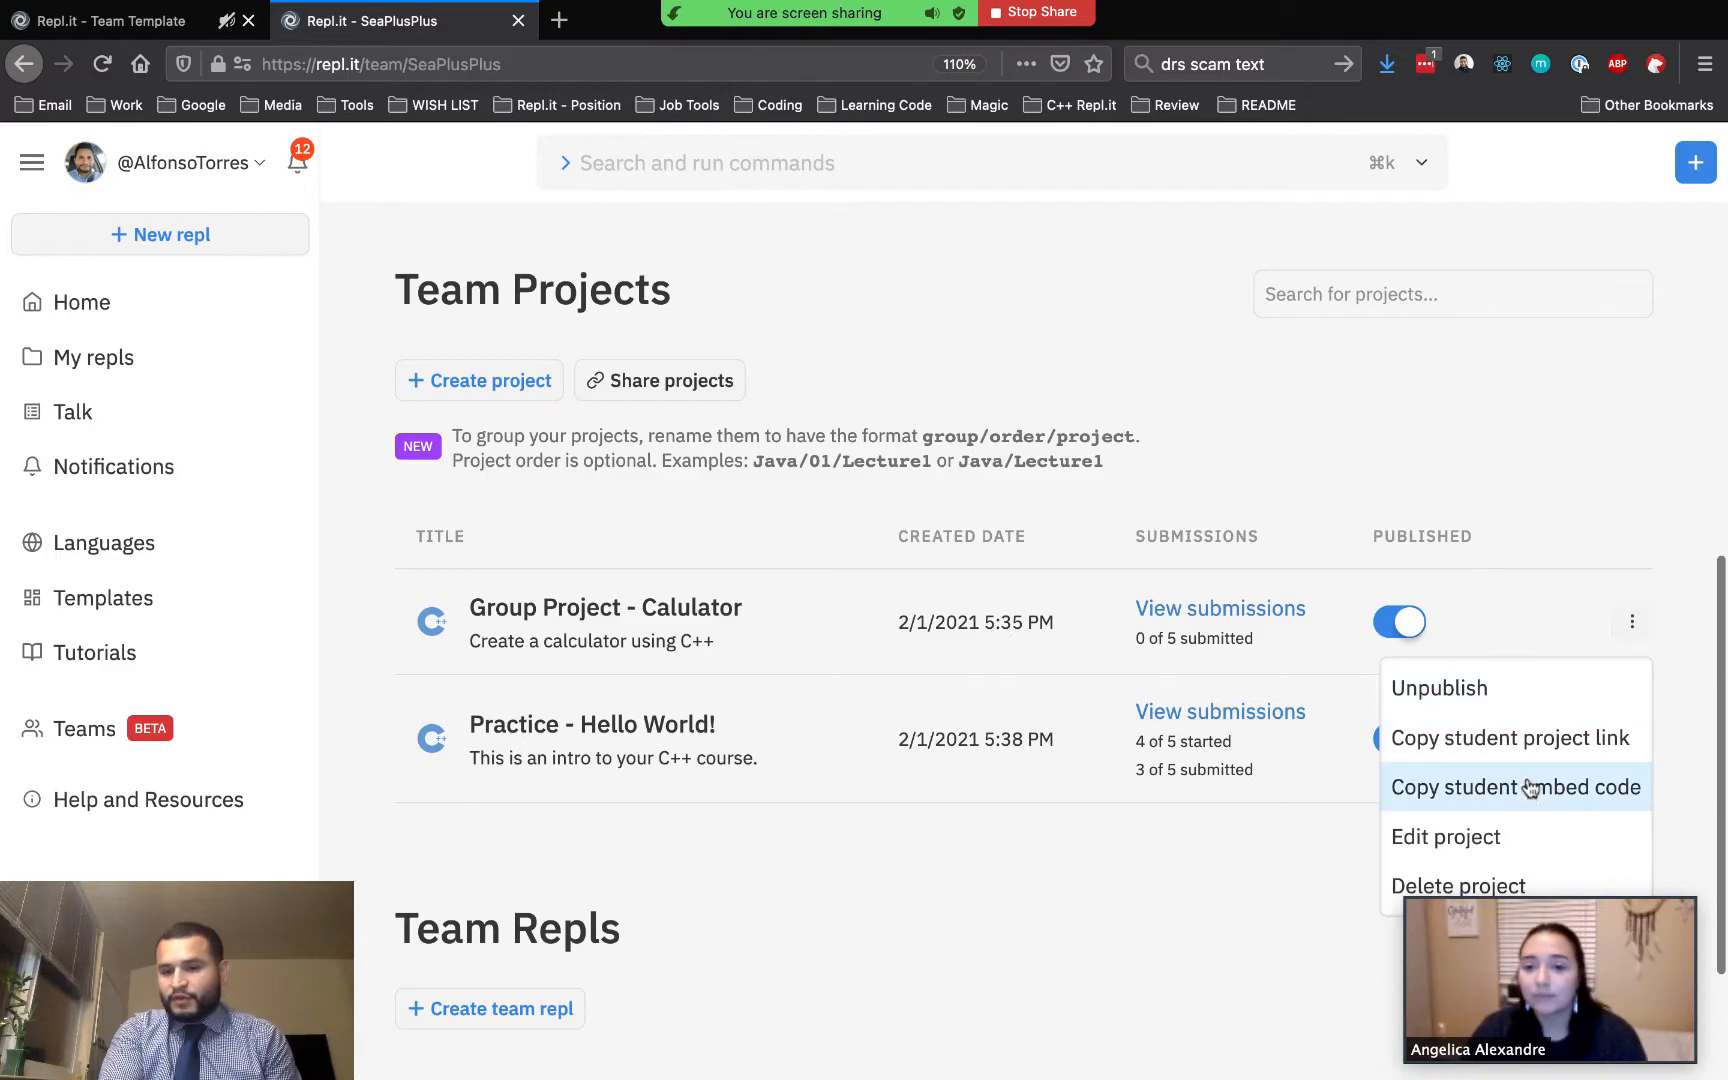
left_click(1504, 833)
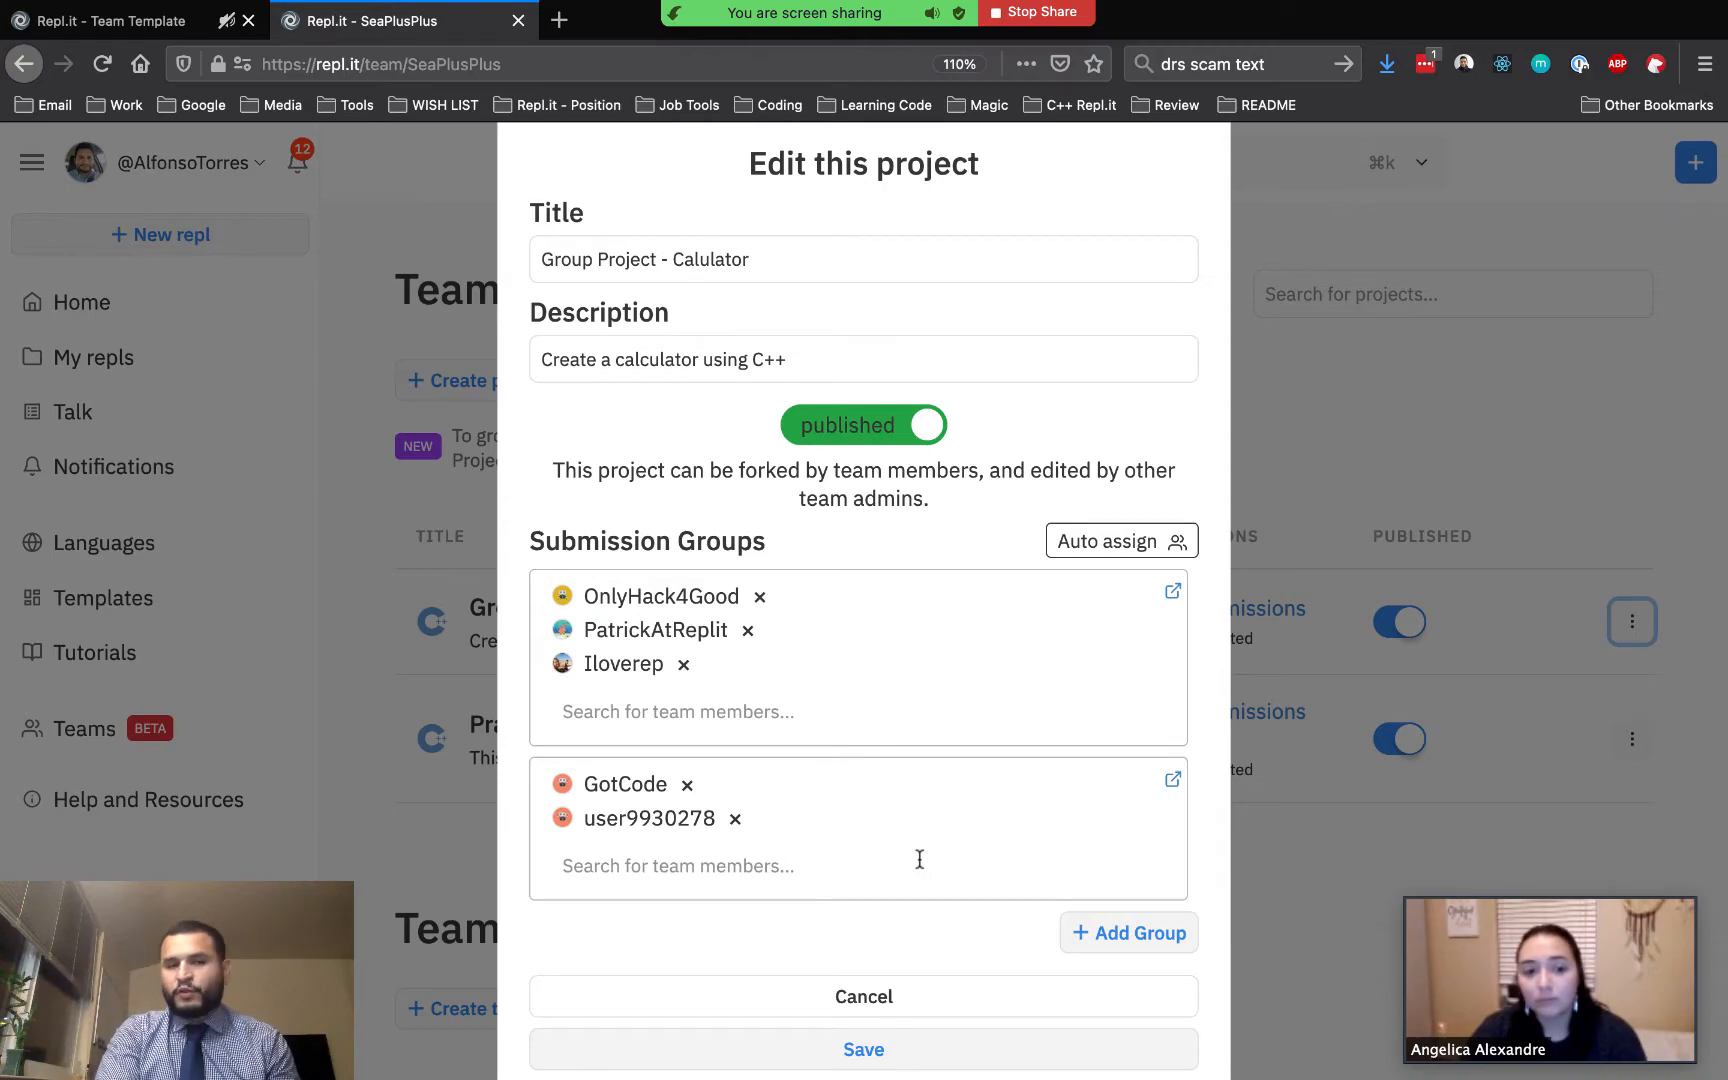
left_click(861, 1046)
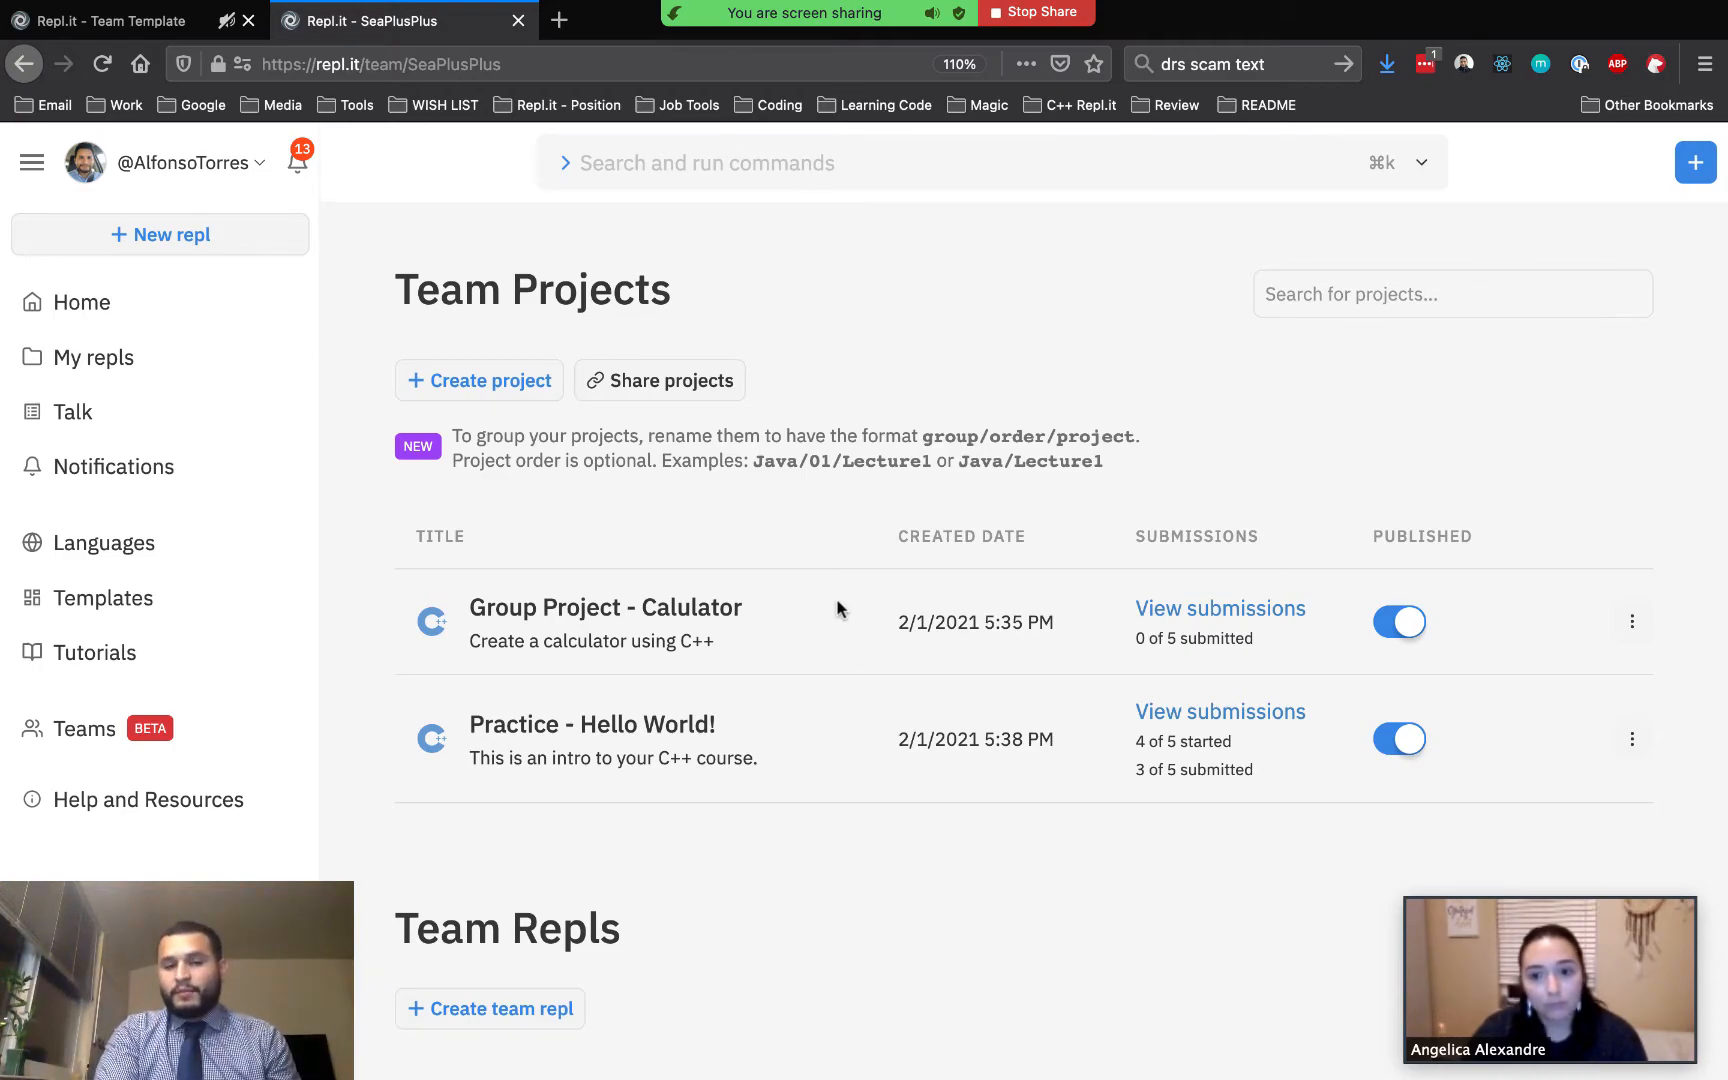
Switch to the student account's window
key("ctrl+Right")
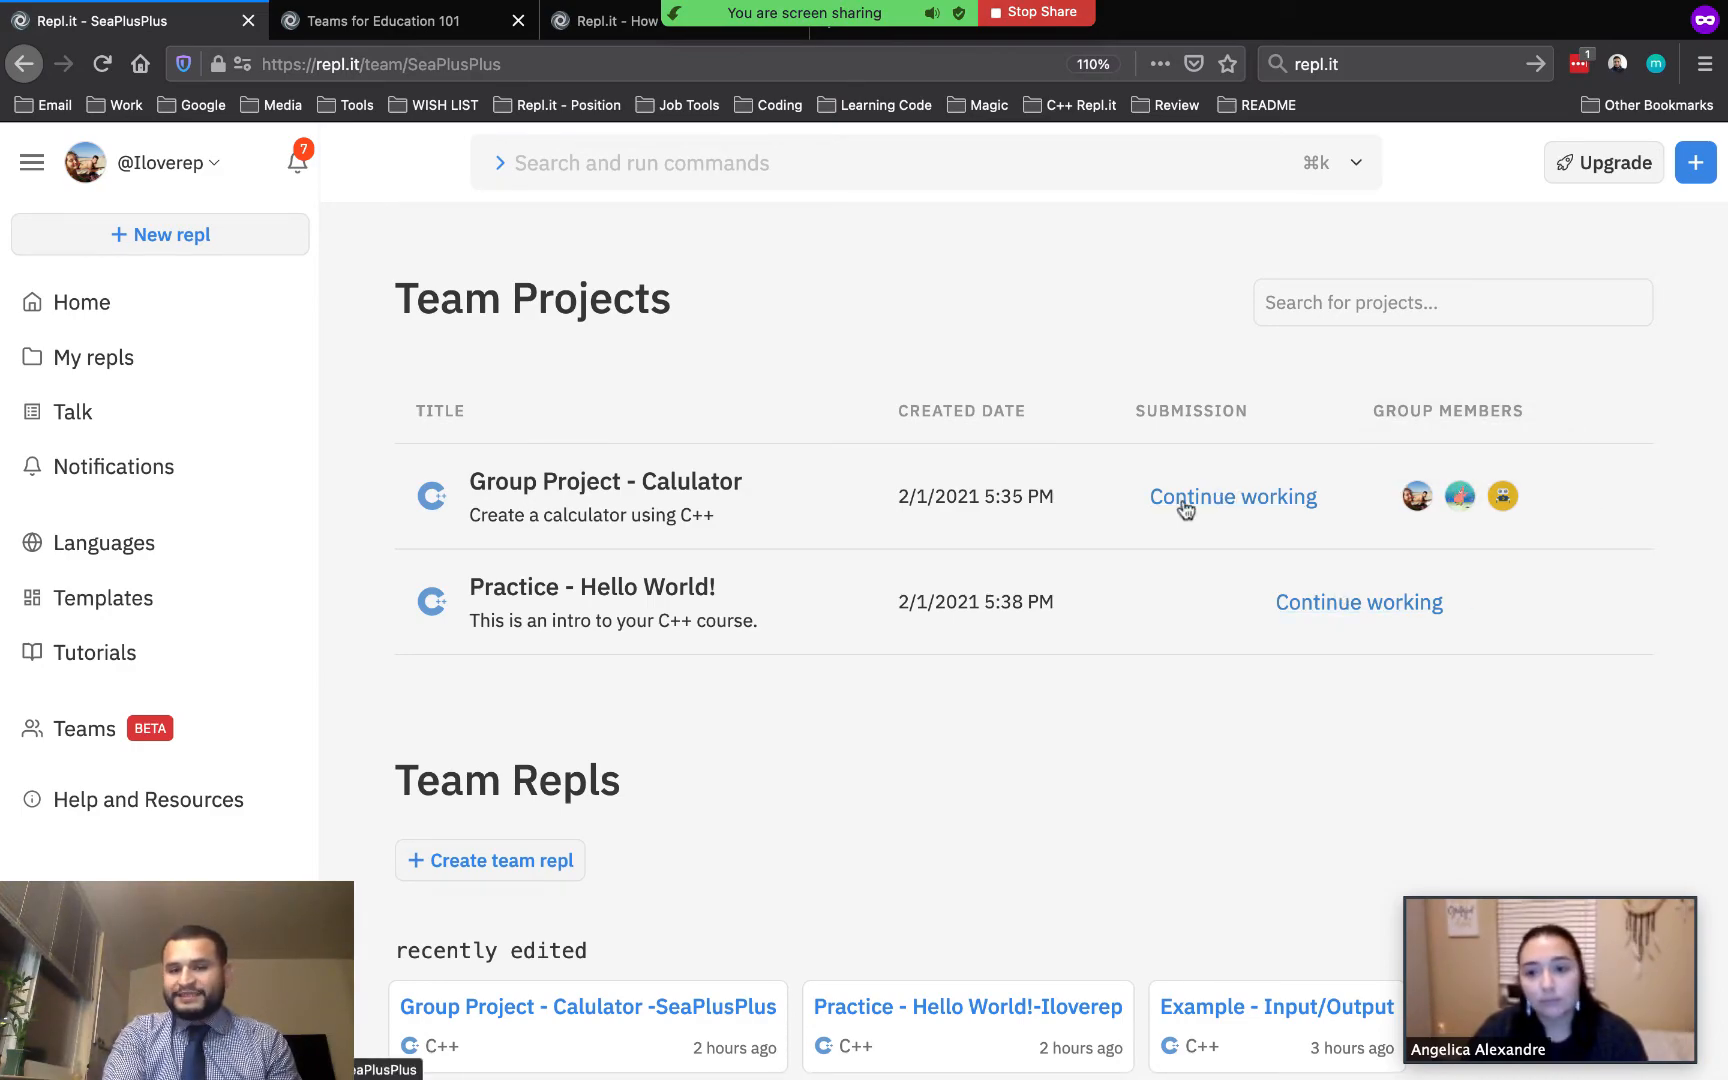
Review the SeaPlusPLus team page's projects, team repls and members from the student account
scroll(1226, 494, "down", 2)
scroll(1228, 496, "up", 1)
scroll(780, 862, "down", 1)
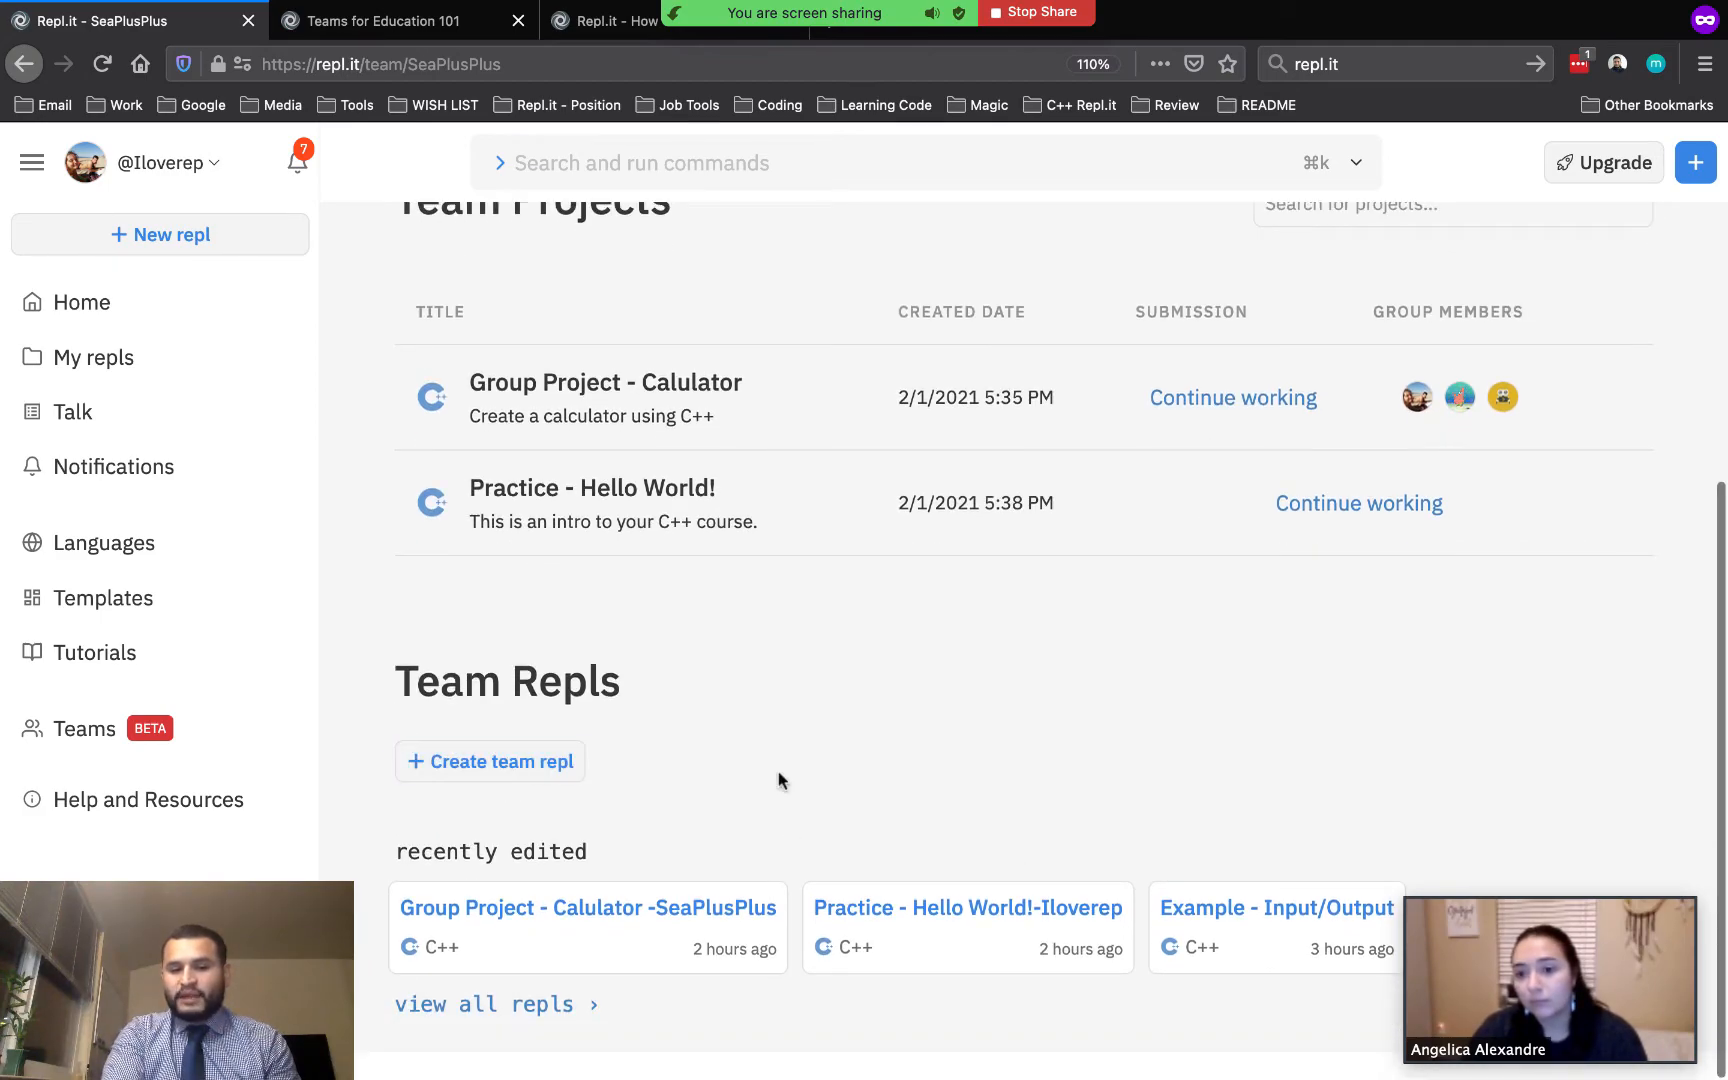
scroll(860, 610, "up", 2)
scroll(860, 612, "up", 7)
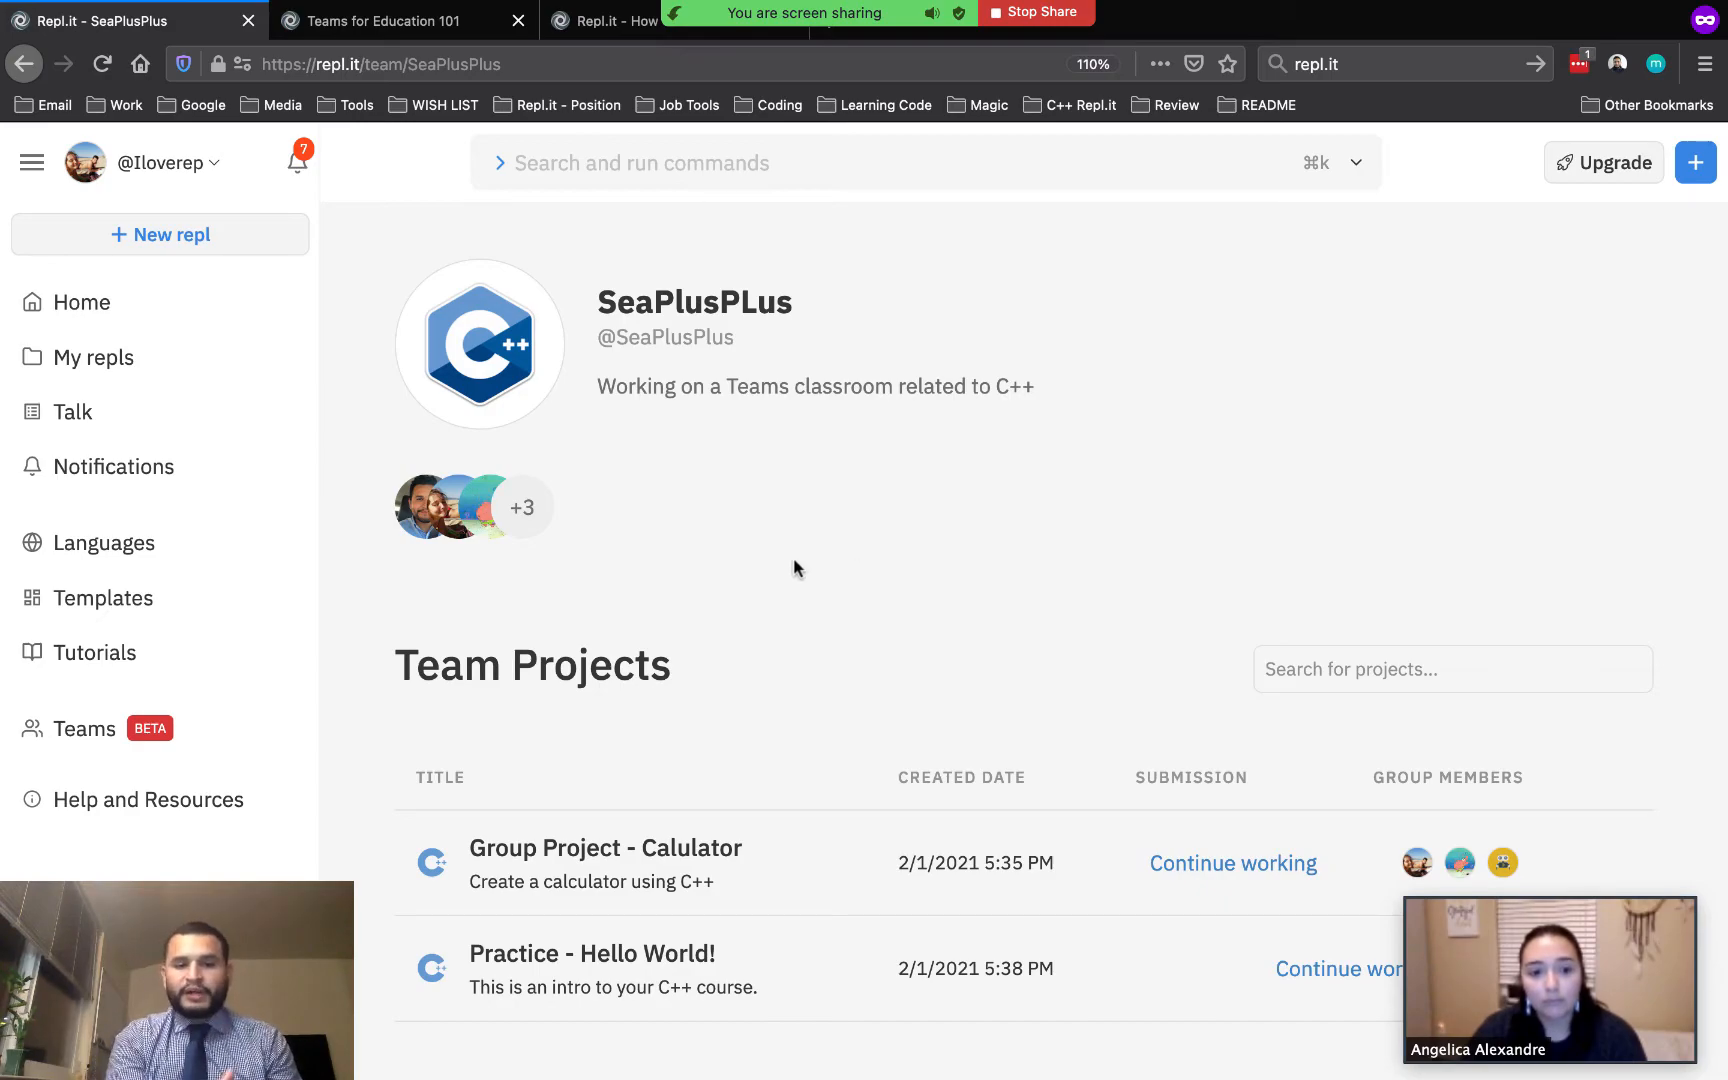
scroll(878, 621, "down", 1)
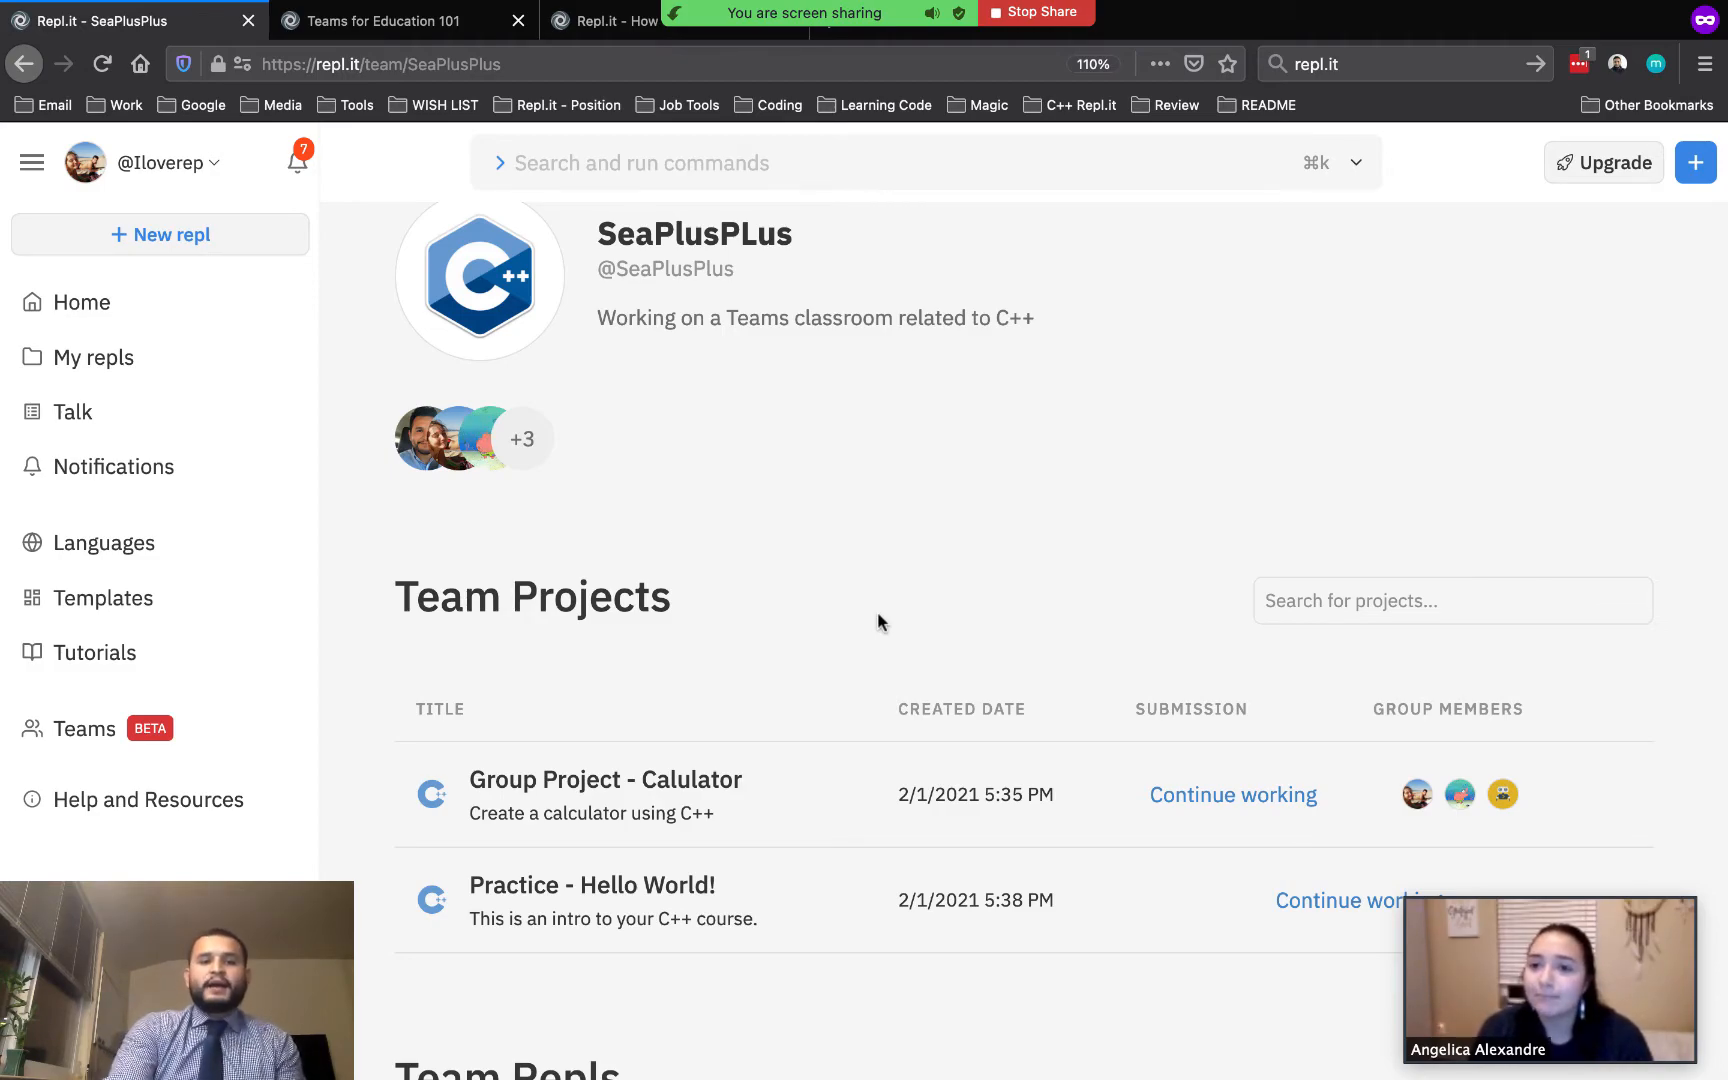
Switch to the Teams for Education 101 tab and review its list of resource links
left_click(405, 32)
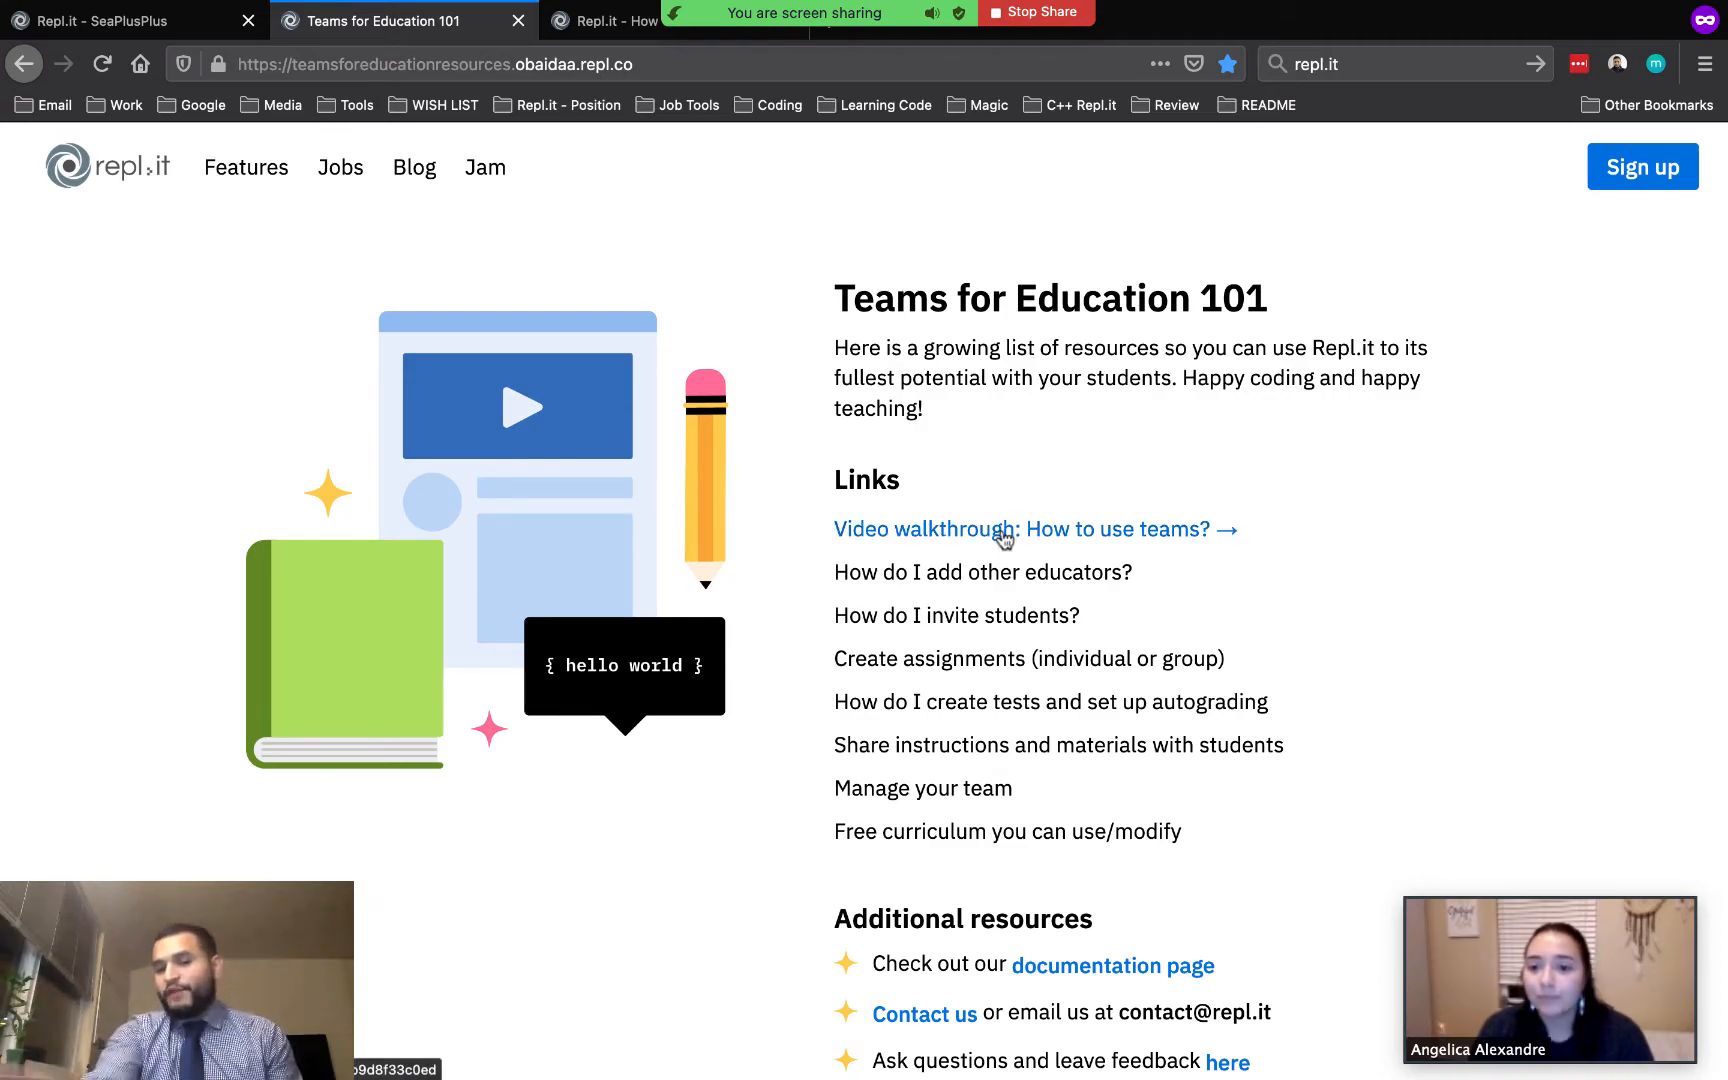
scroll(1265, 655, "down", 1)
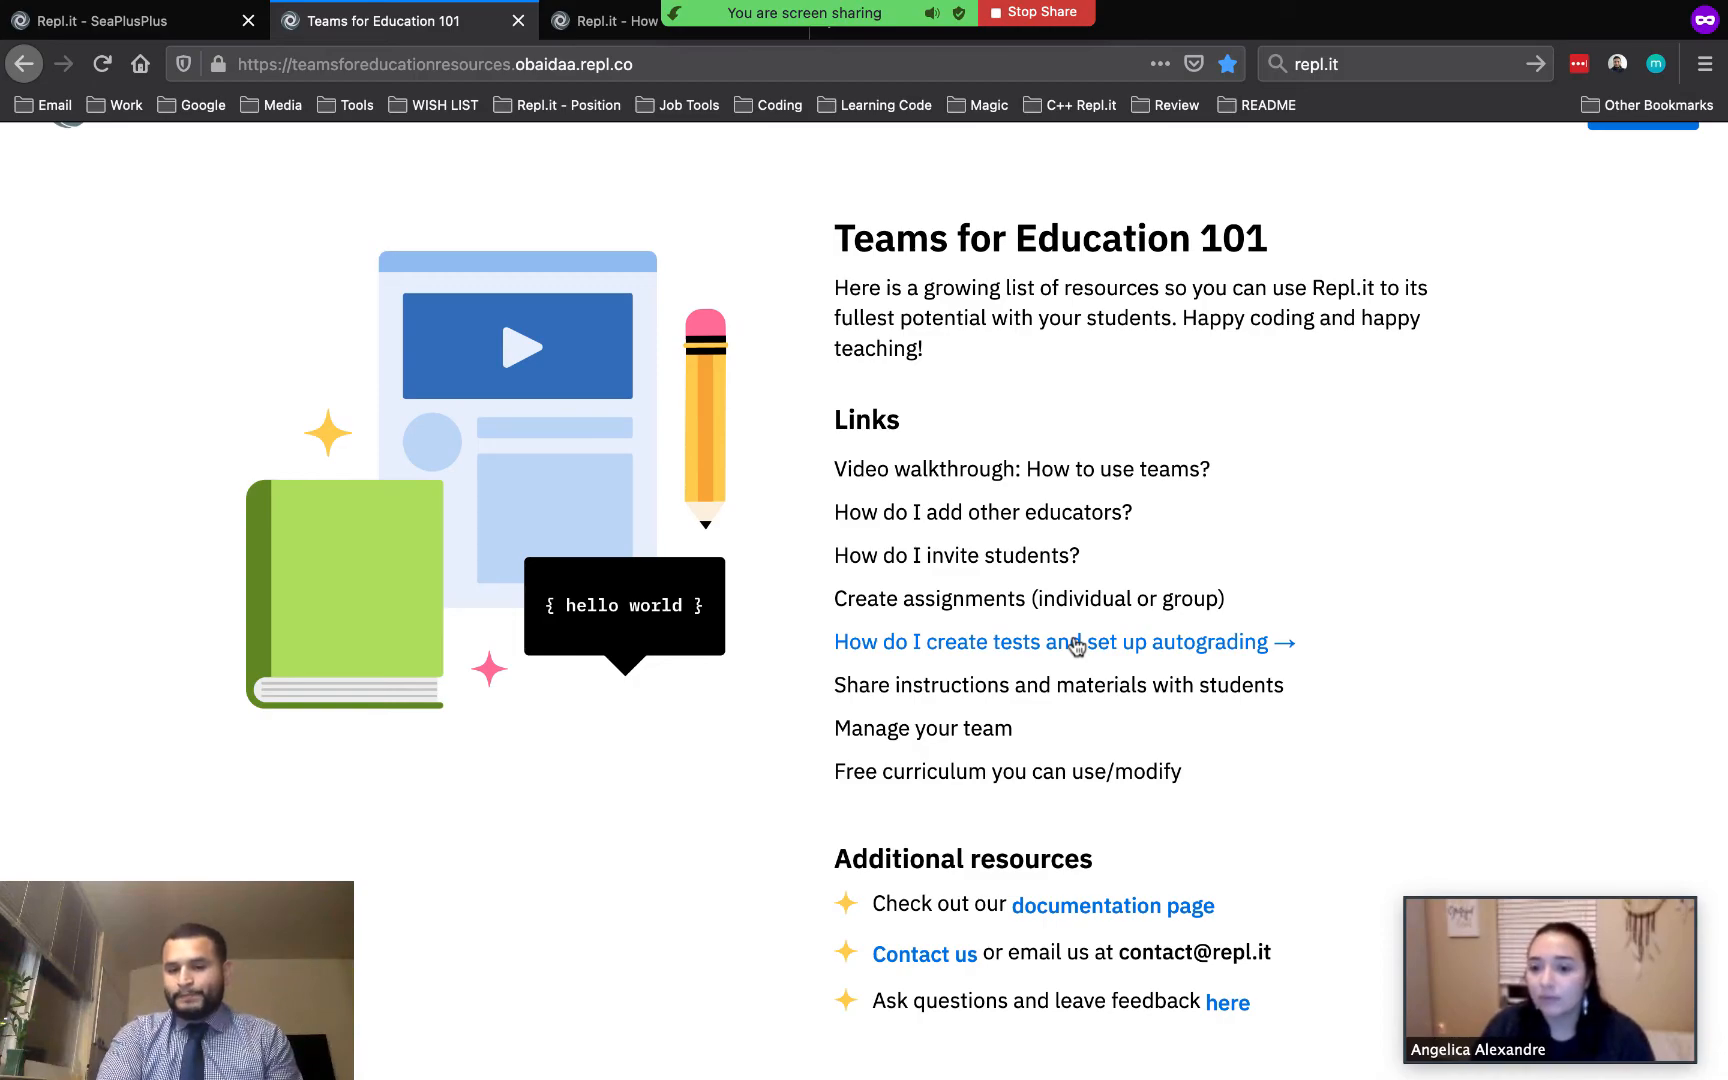
scroll(1076, 646, "down", 2)
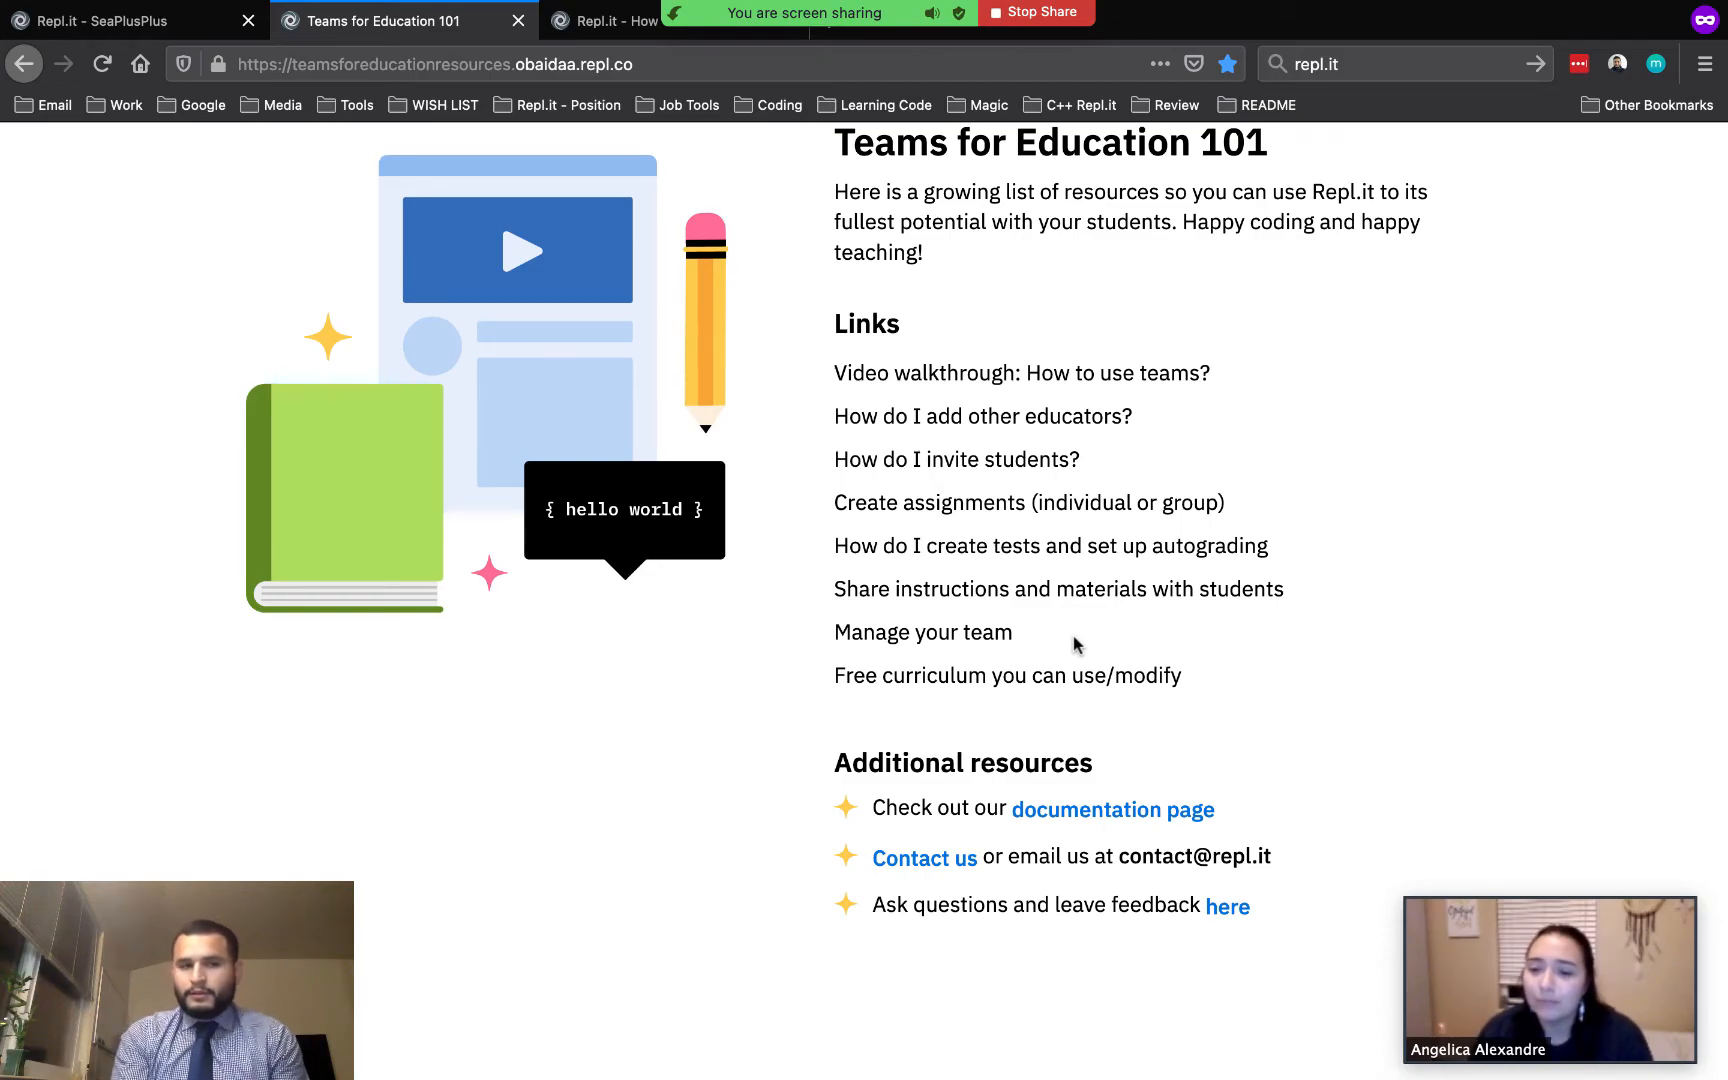
Switch to the Free Curriculum For Educators tab, open the Intro to Python curriculum and read through its overview, lessons and creator section
left_click(592, 24)
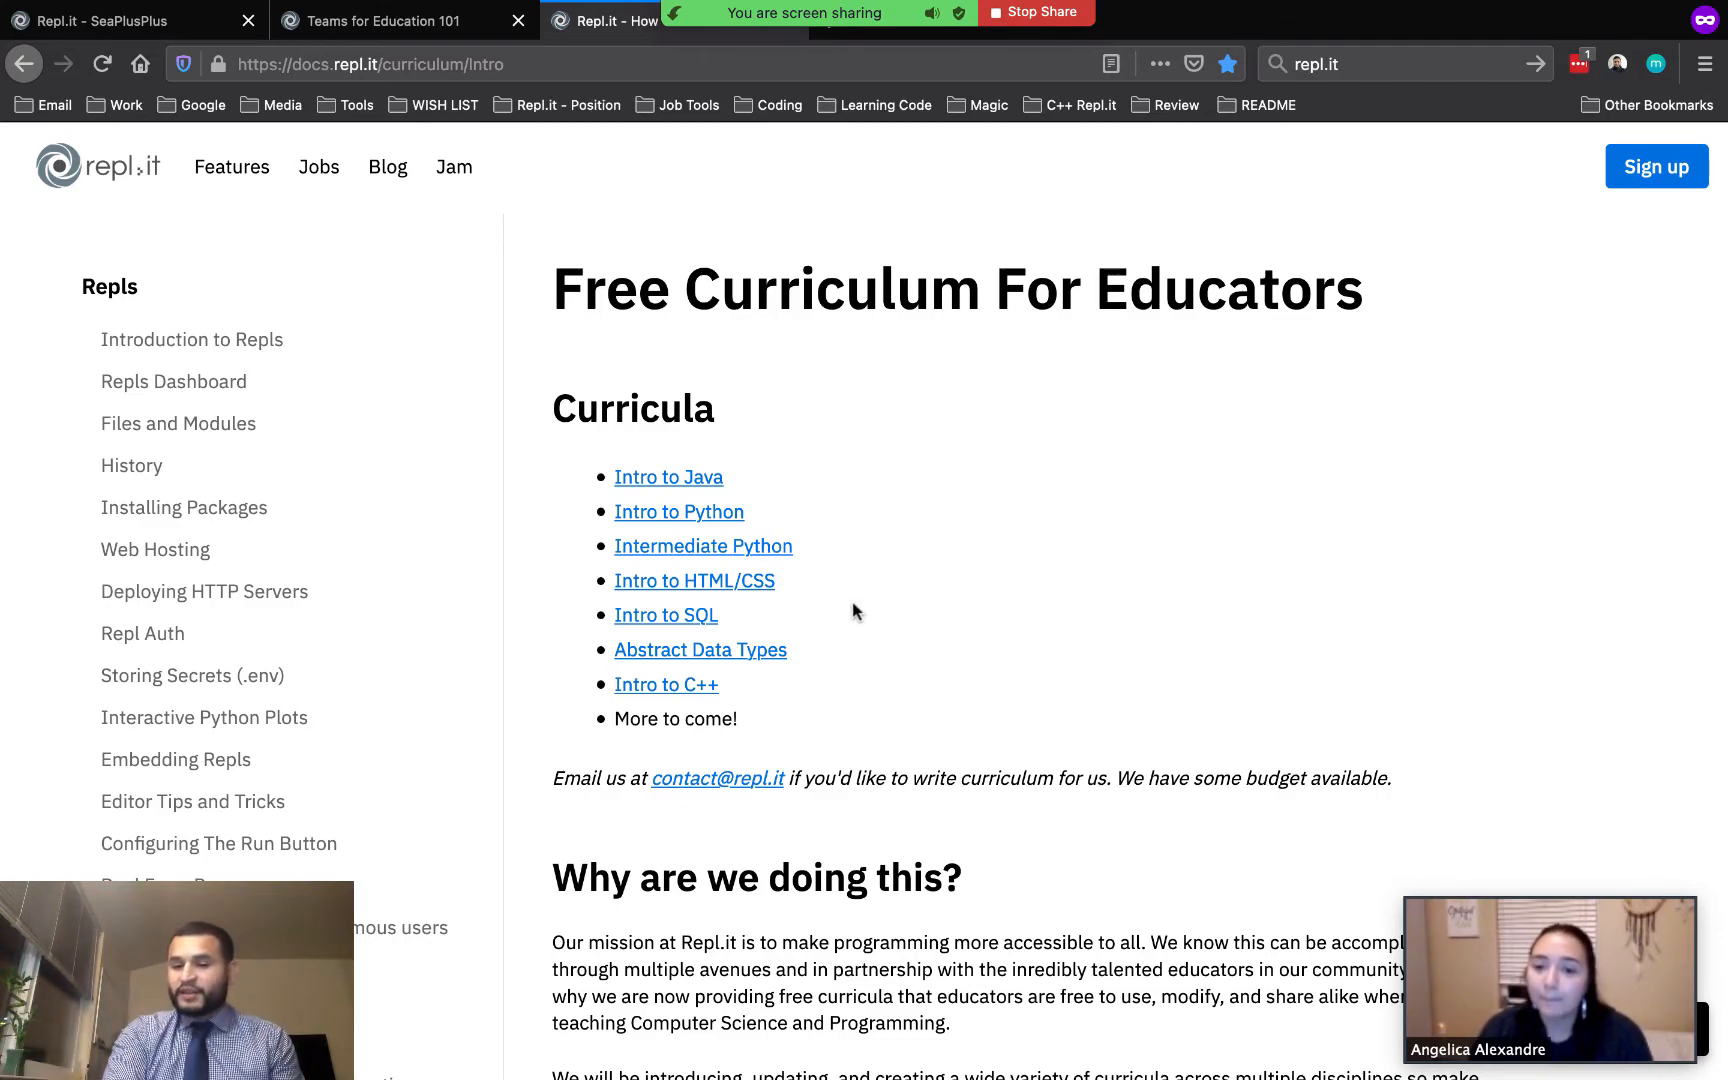
left_click(703, 520)
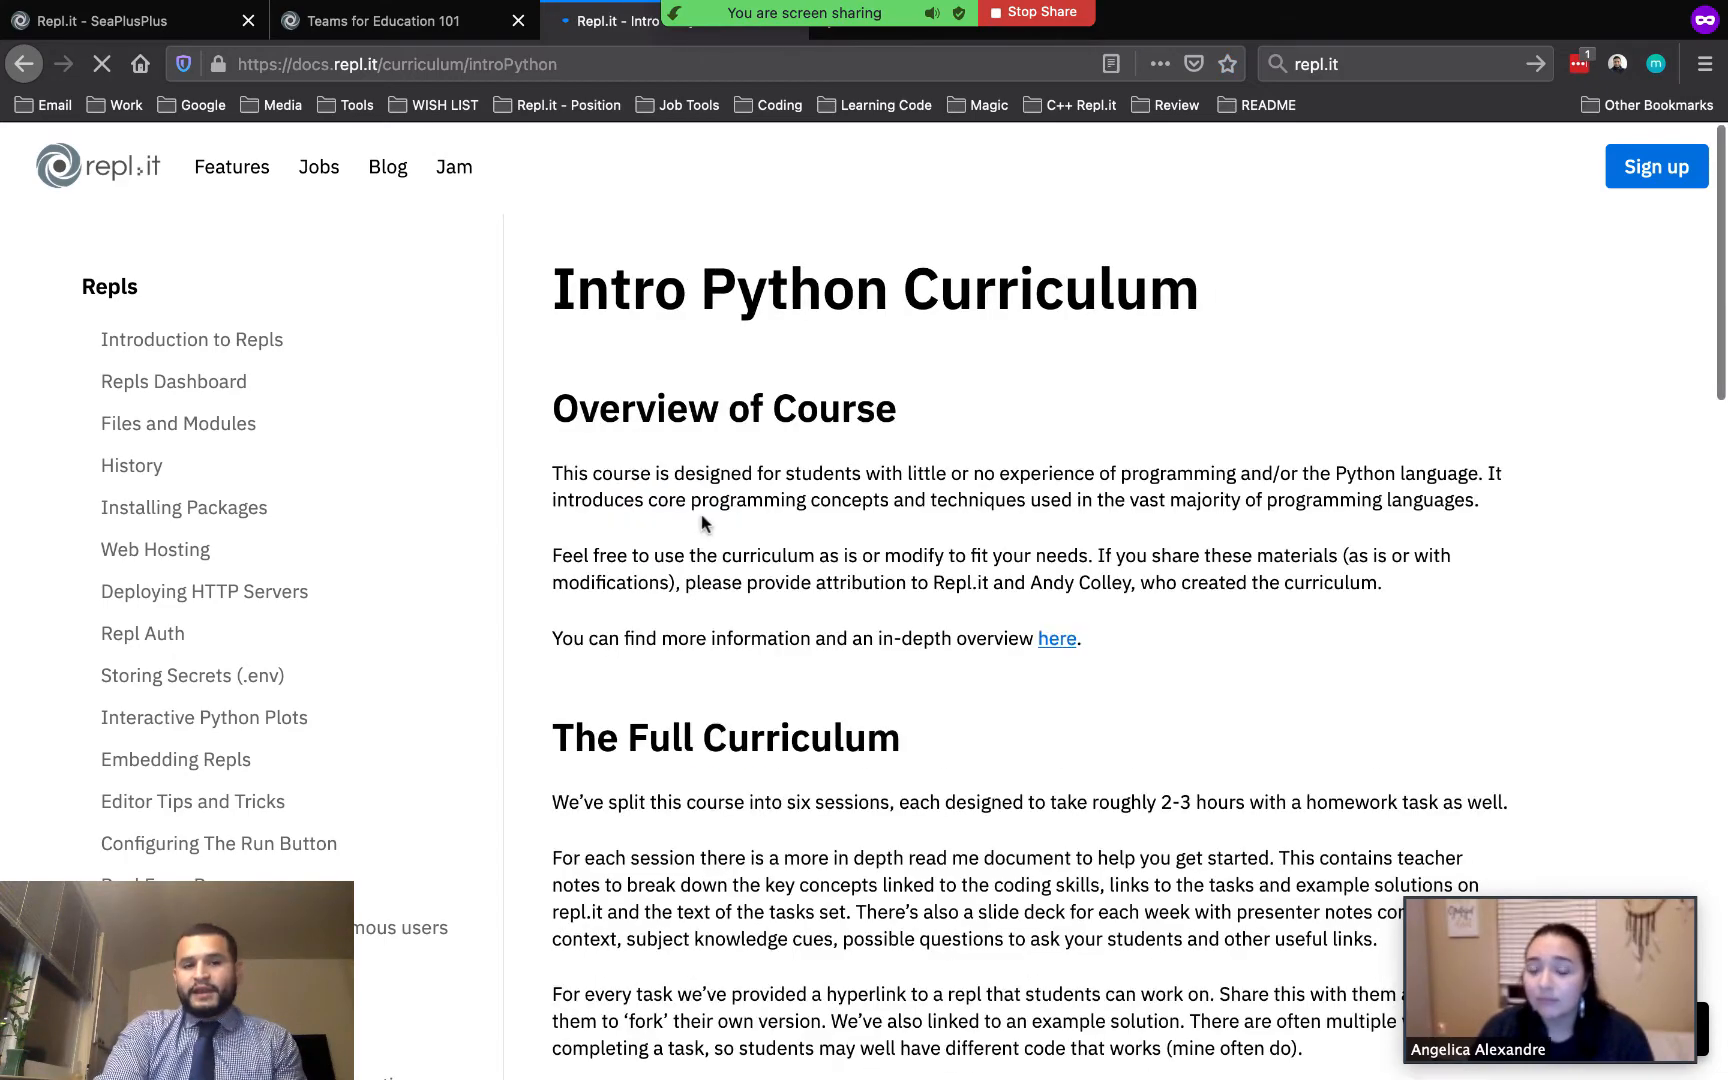
scroll(941, 720, "down", 6)
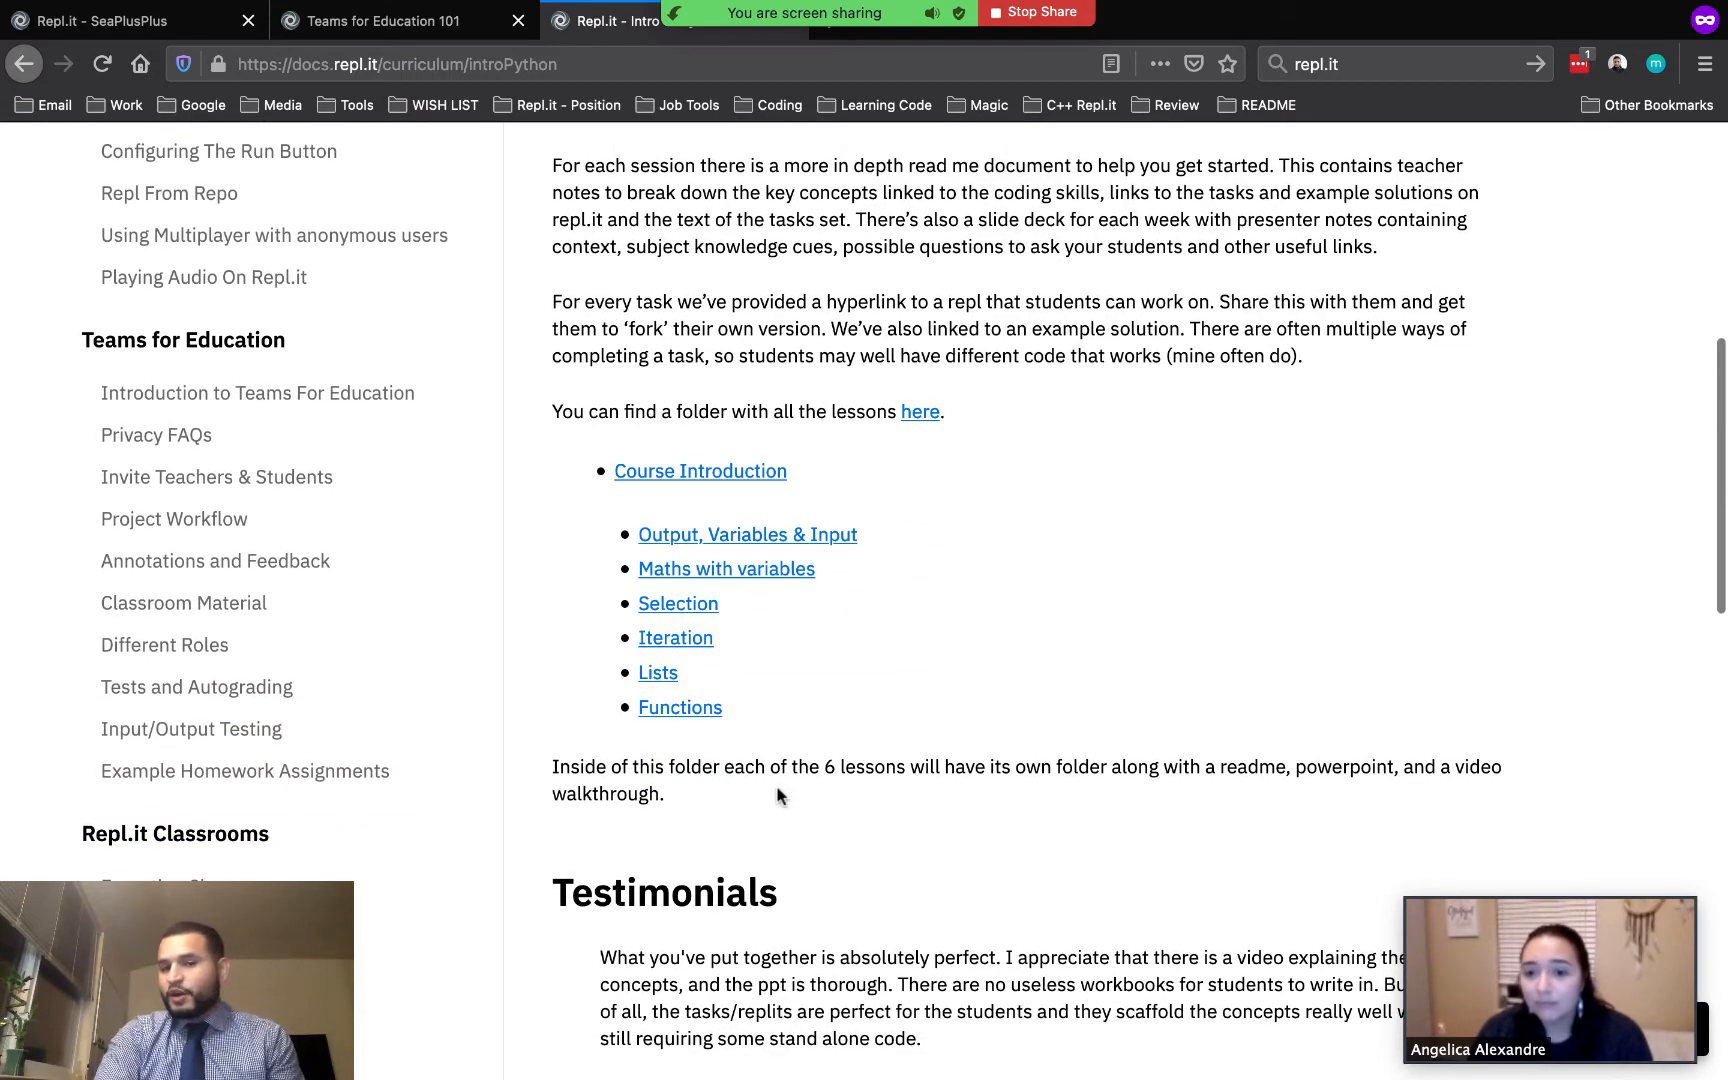
scroll(926, 540, "up", 2)
scroll(925, 540, "down", 6)
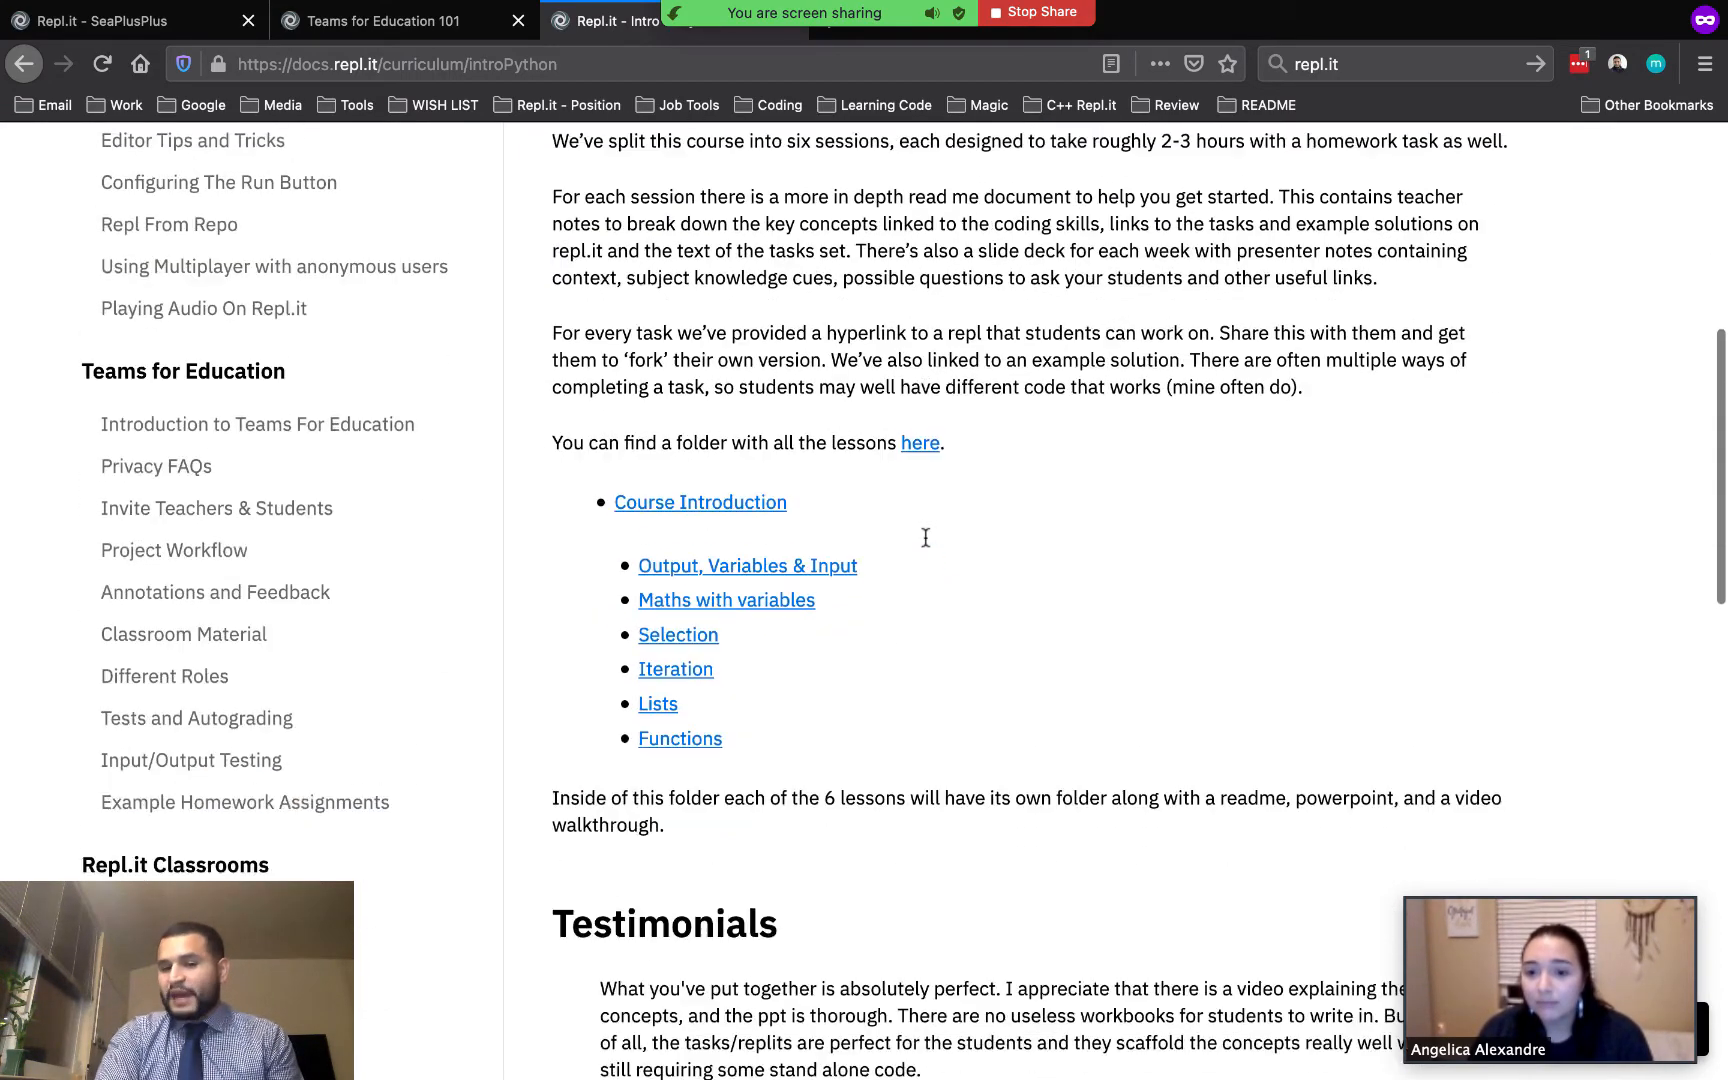
scroll(923, 540, "down", 4)
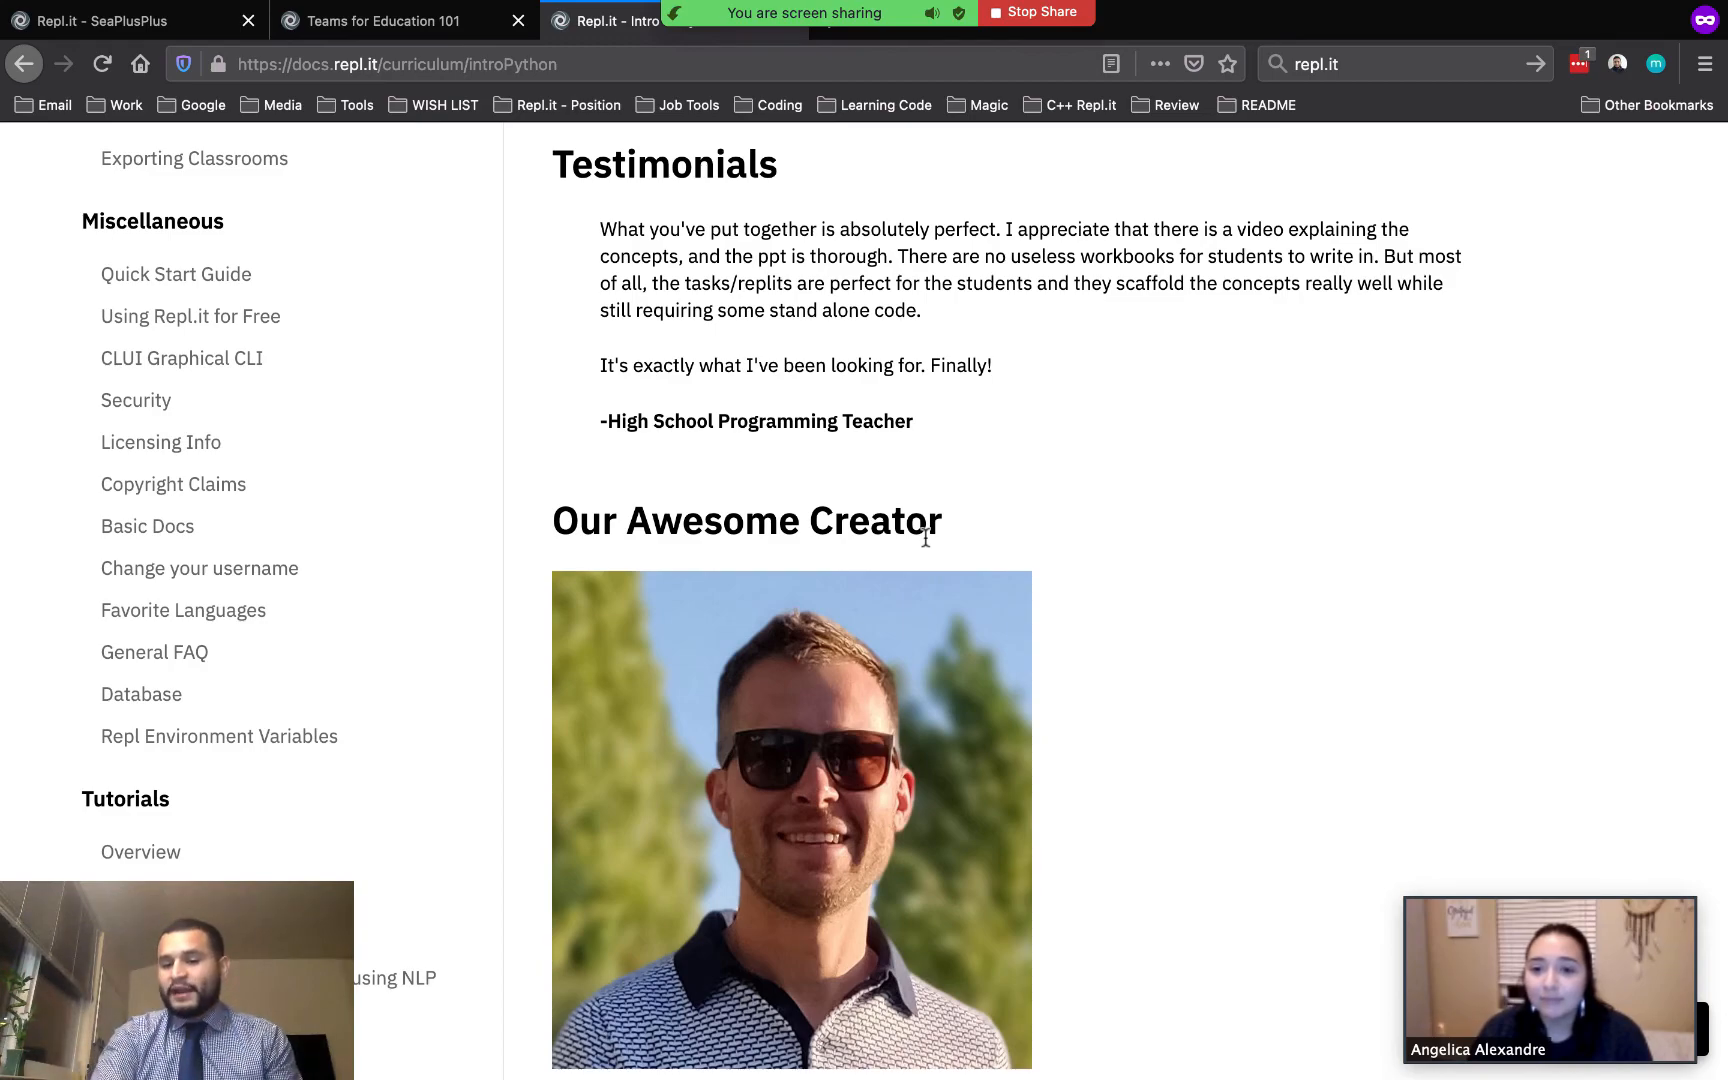
scroll(926, 539, "down", 2)
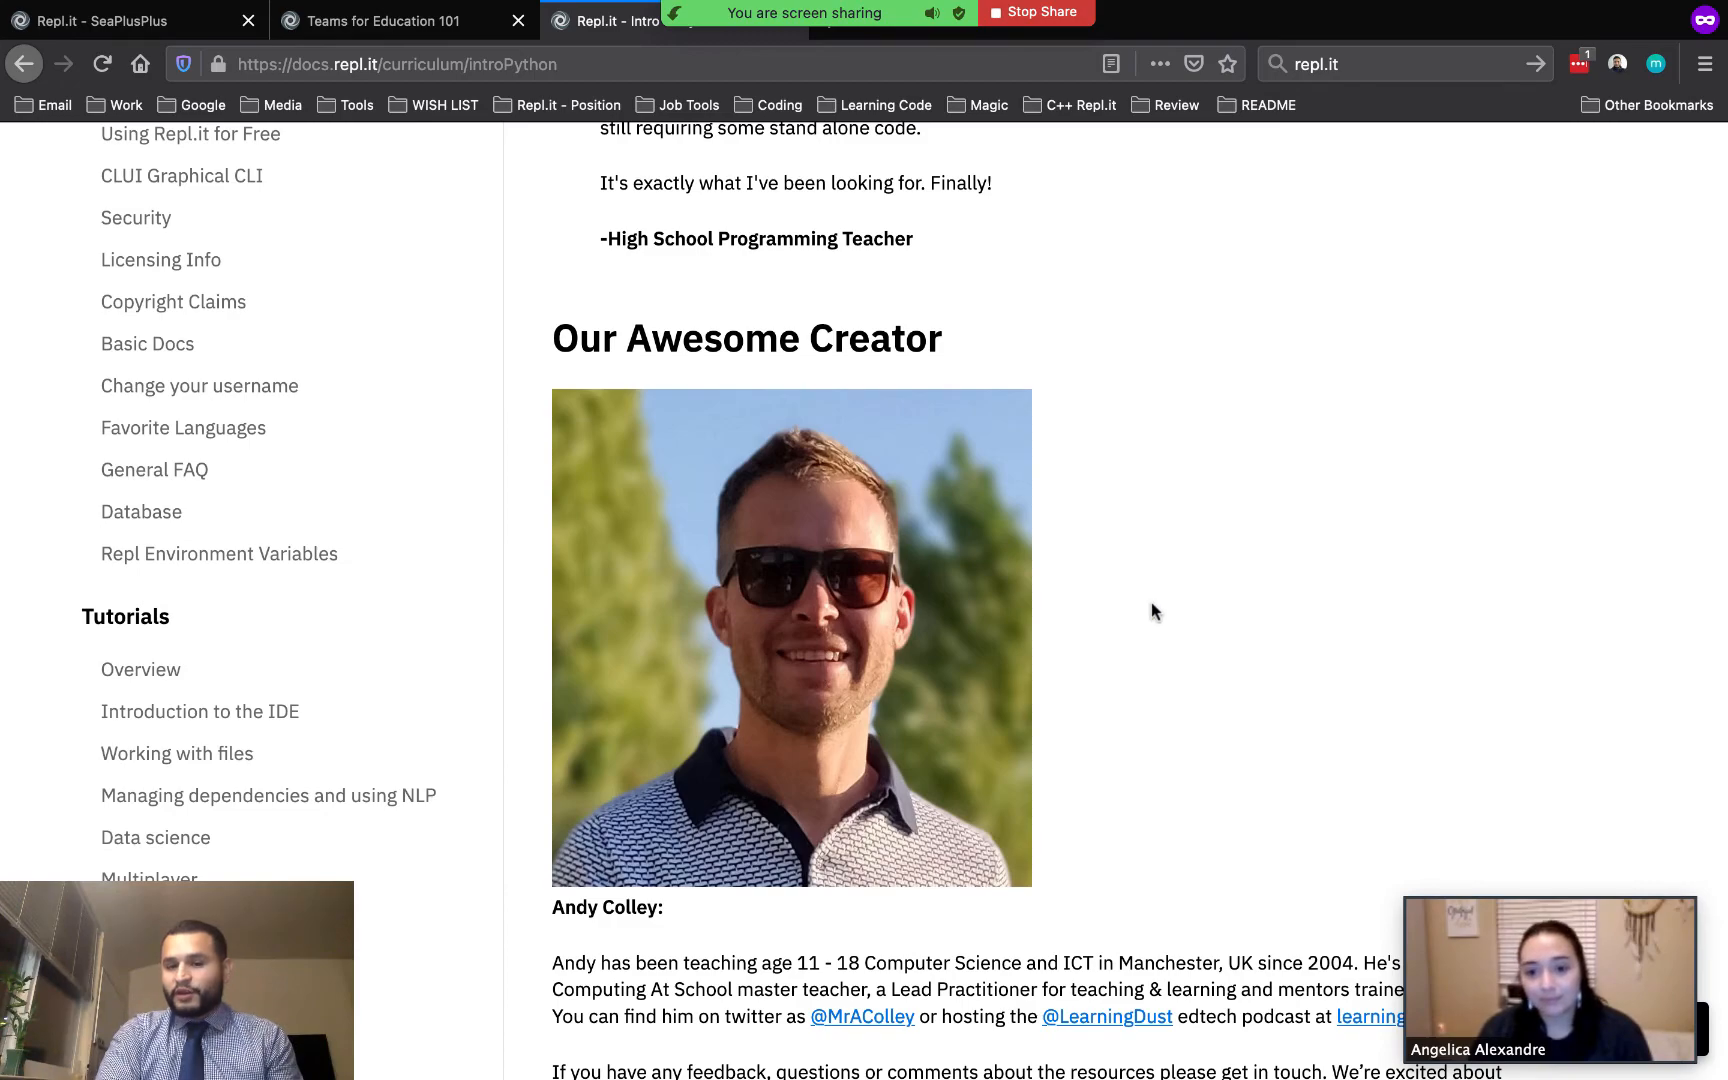
scroll(1153, 607, "down", 2)
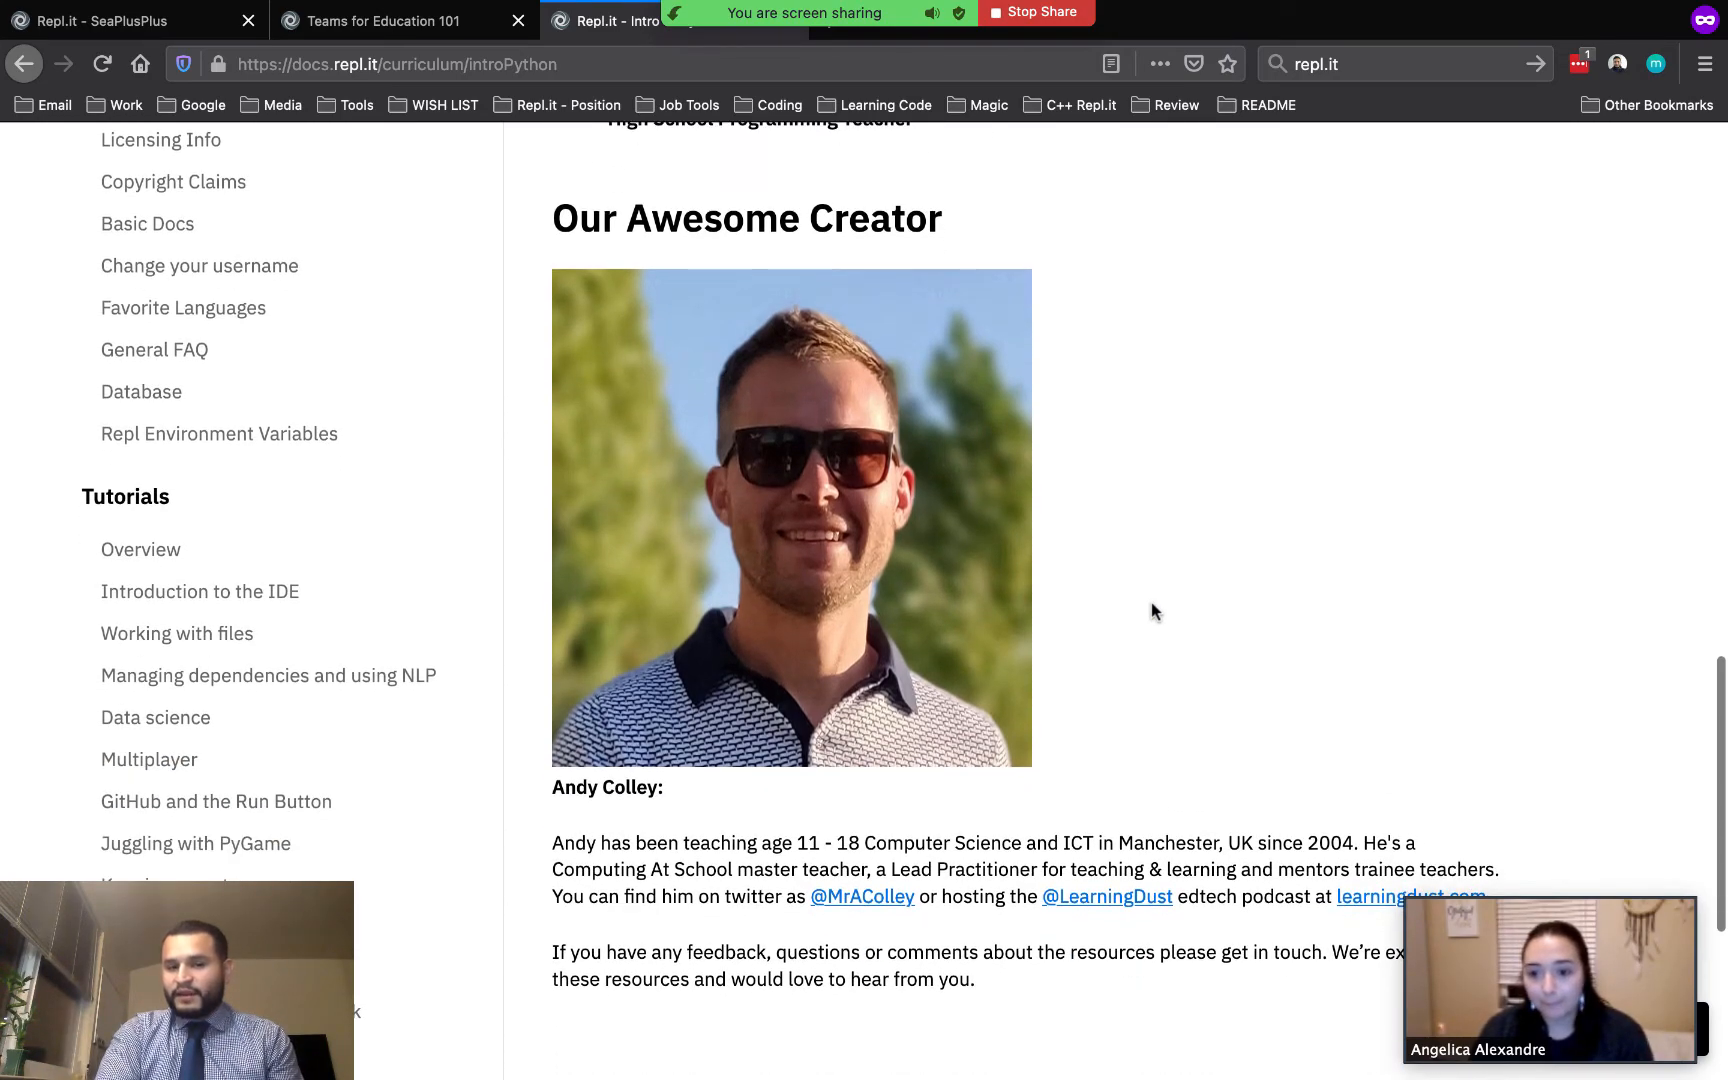
scroll(1153, 608, "down", 1)
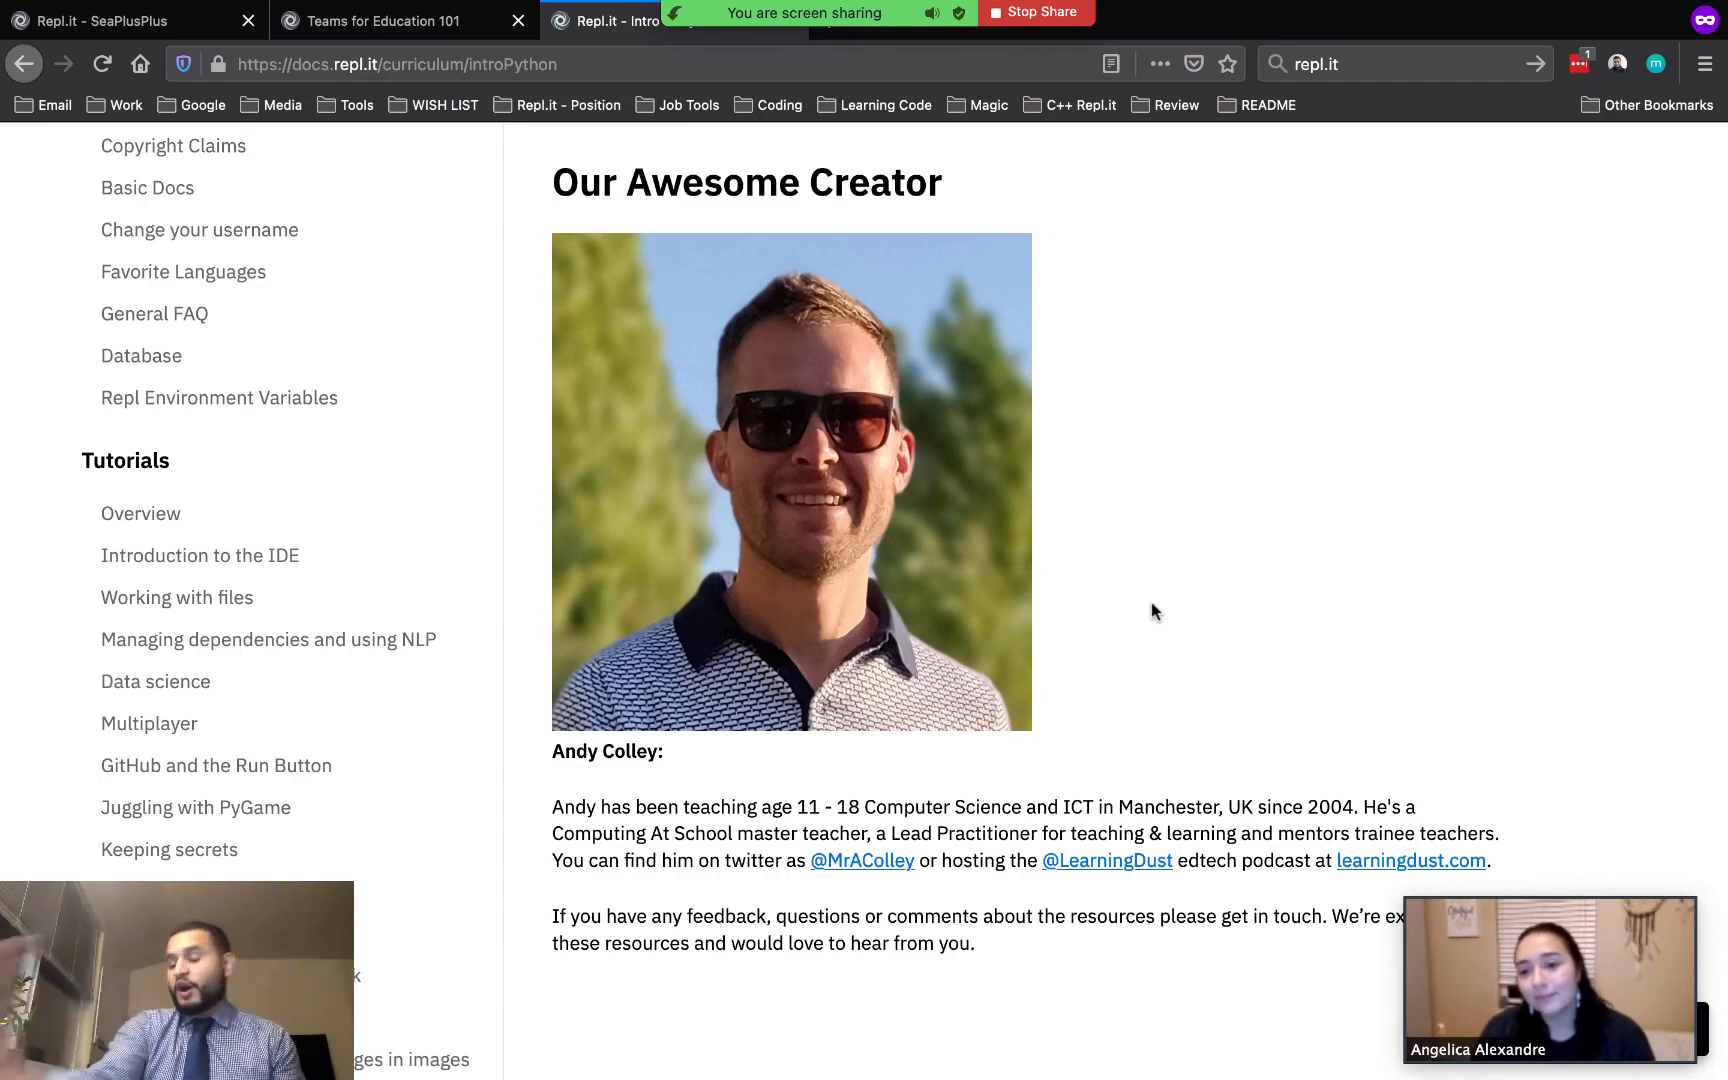
scroll(1152, 606, "up", 5)
scroll(1152, 606, "up", 6)
scroll(1152, 611, "up", 1)
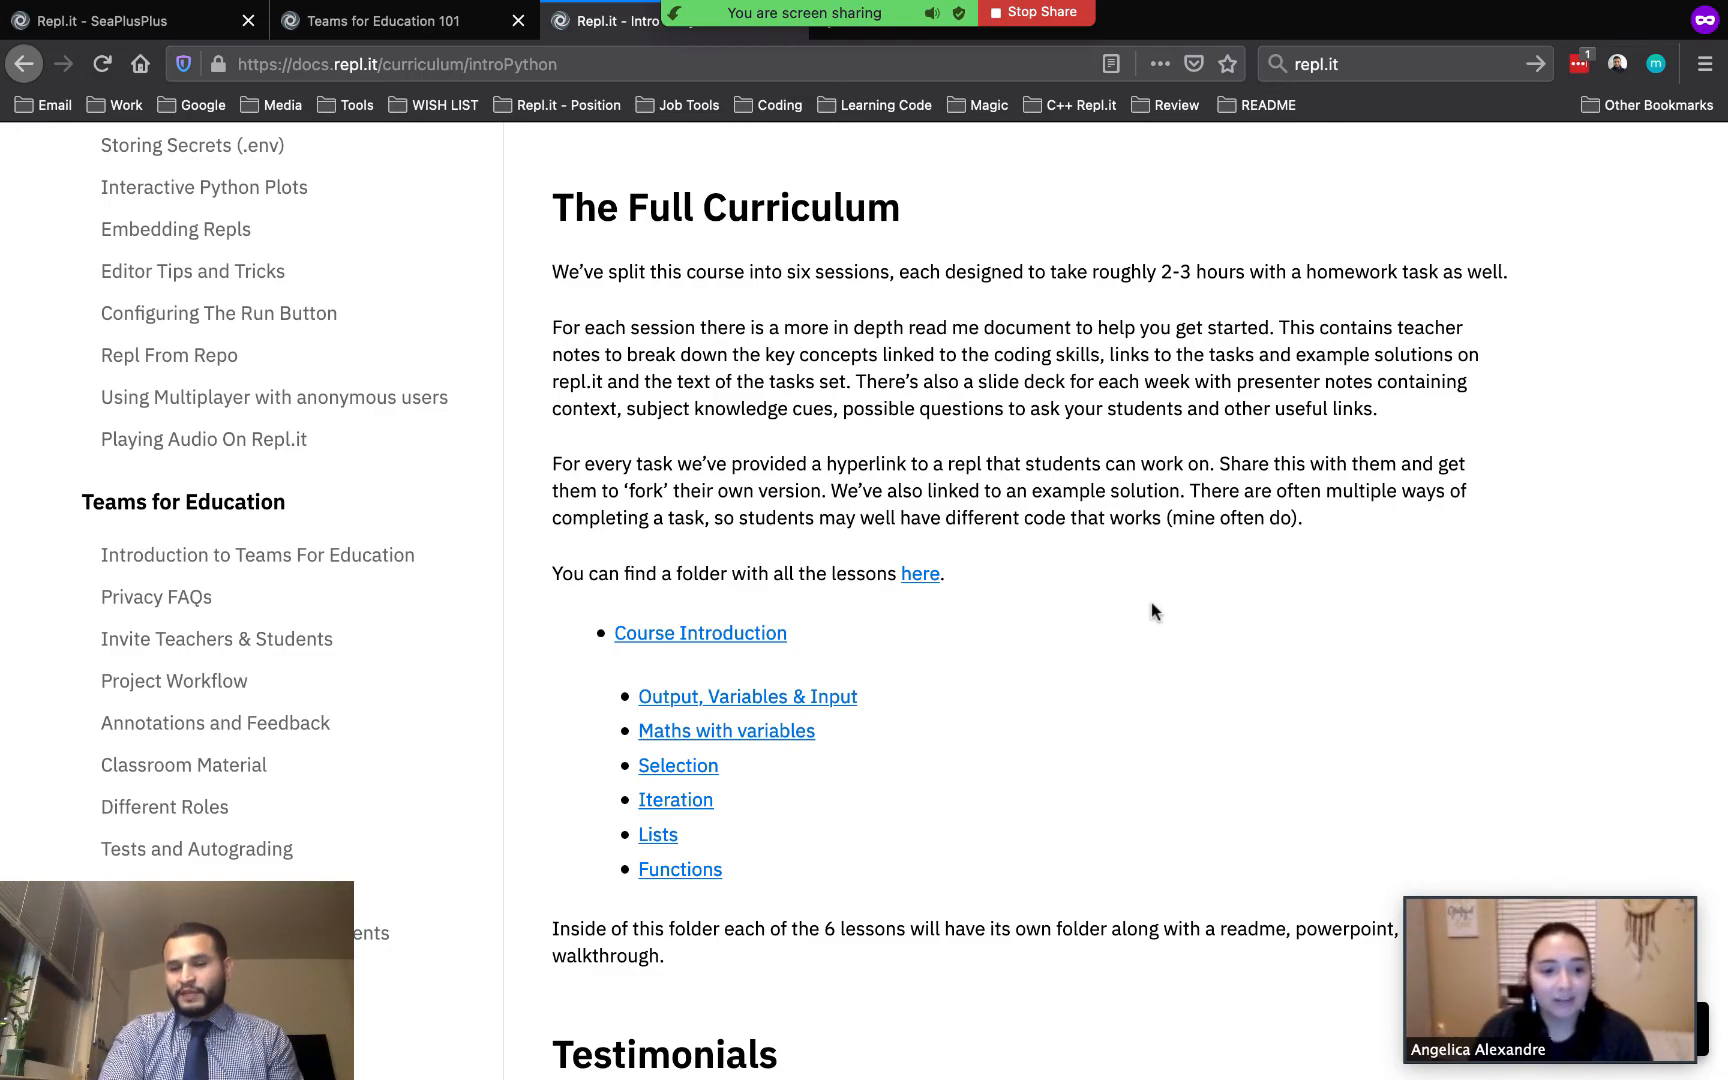
scroll(1152, 602, "up", 2)
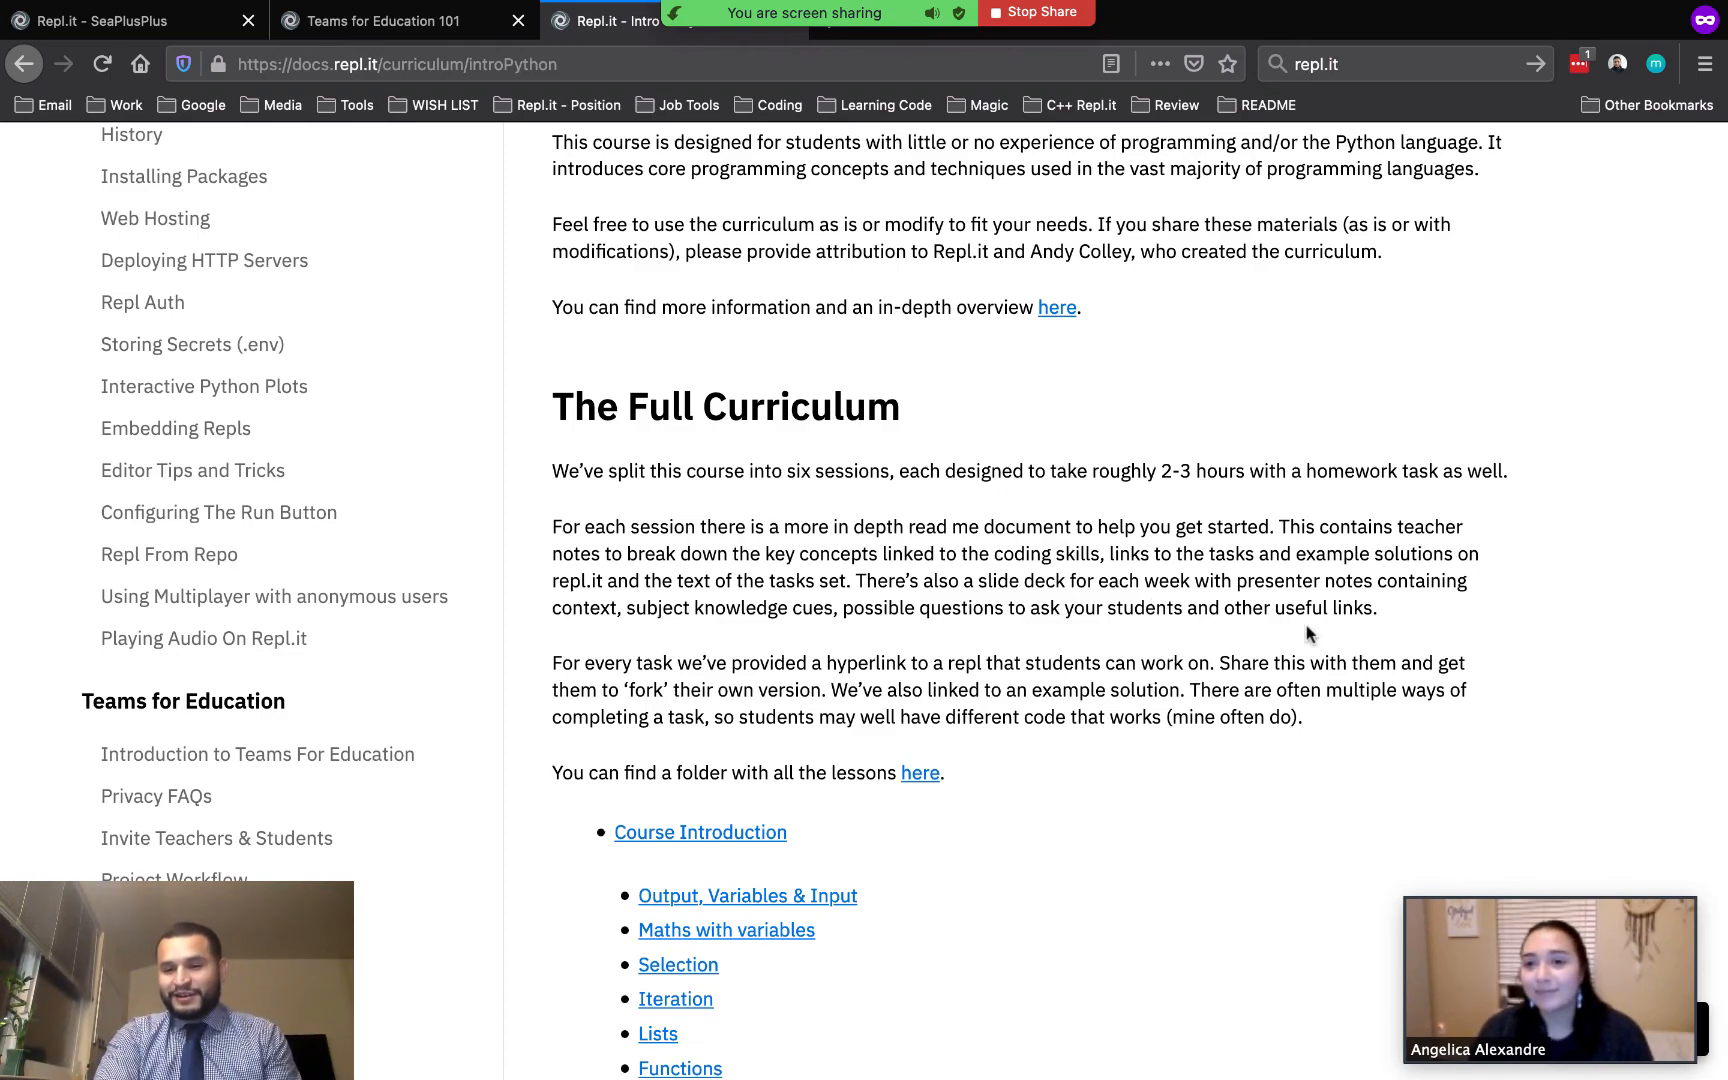
scroll(1305, 625, "up", 1)
scroll(1307, 625, "up", 3)
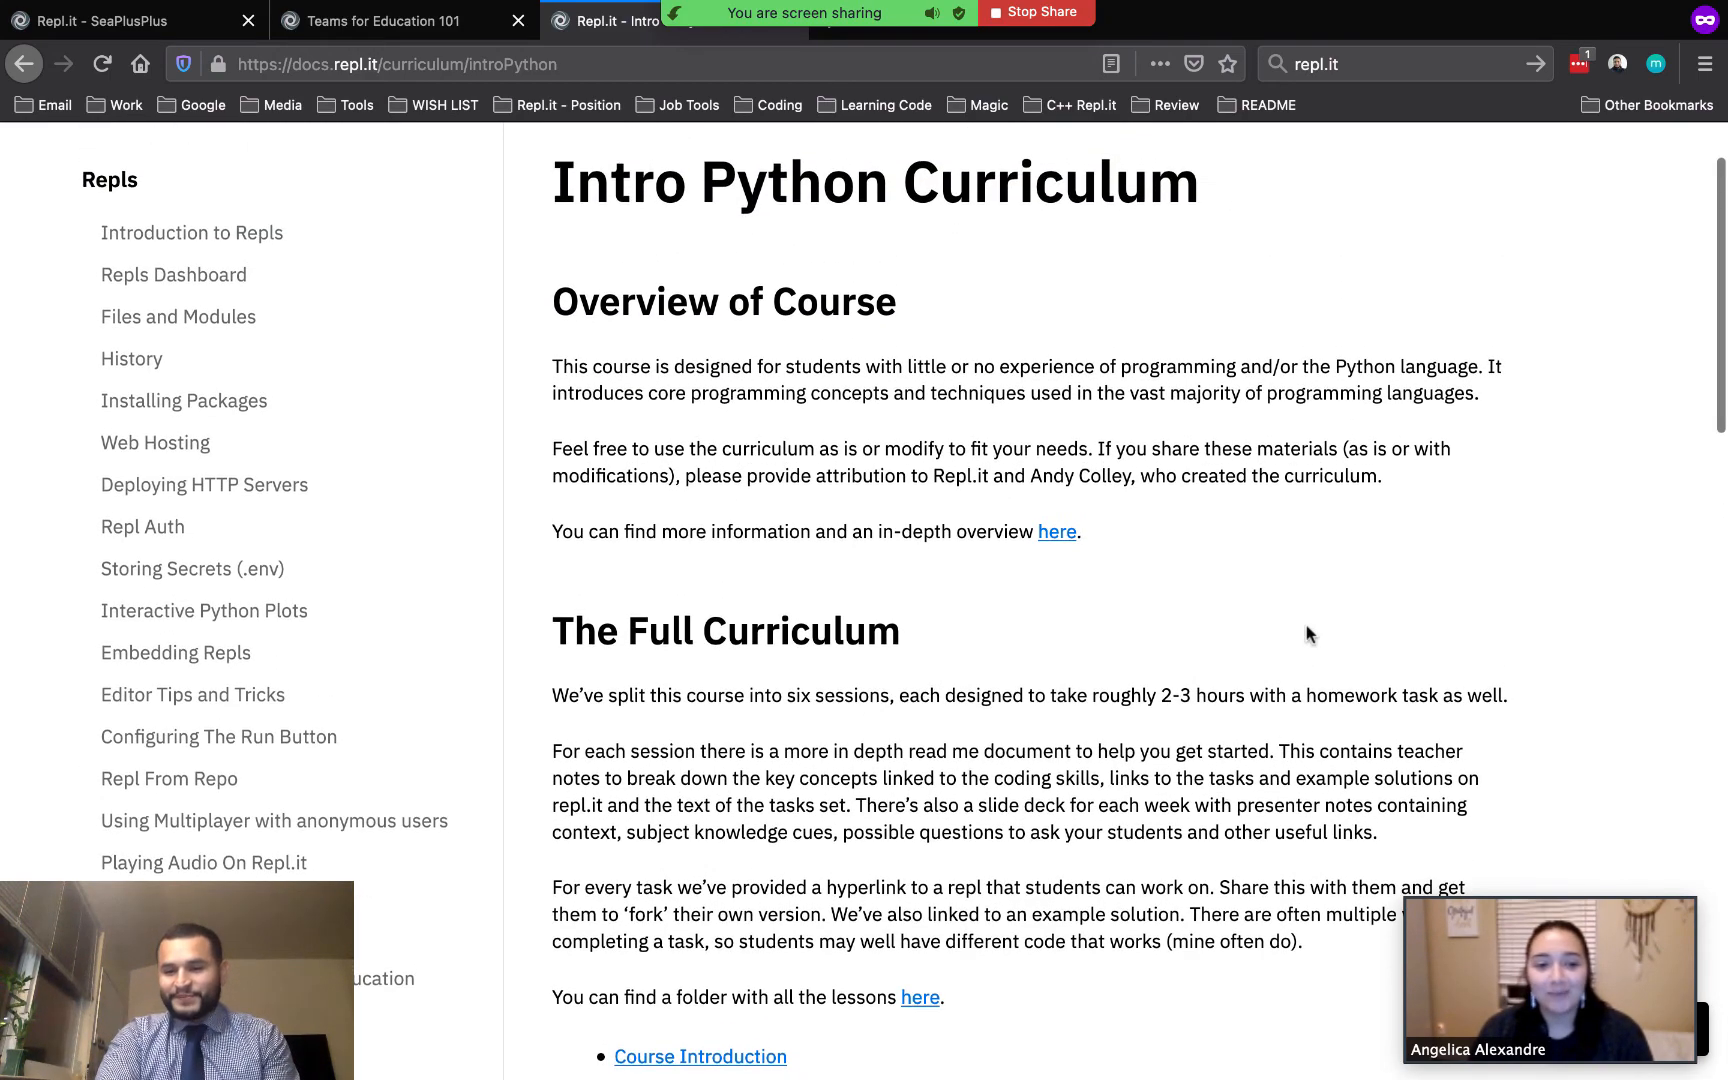